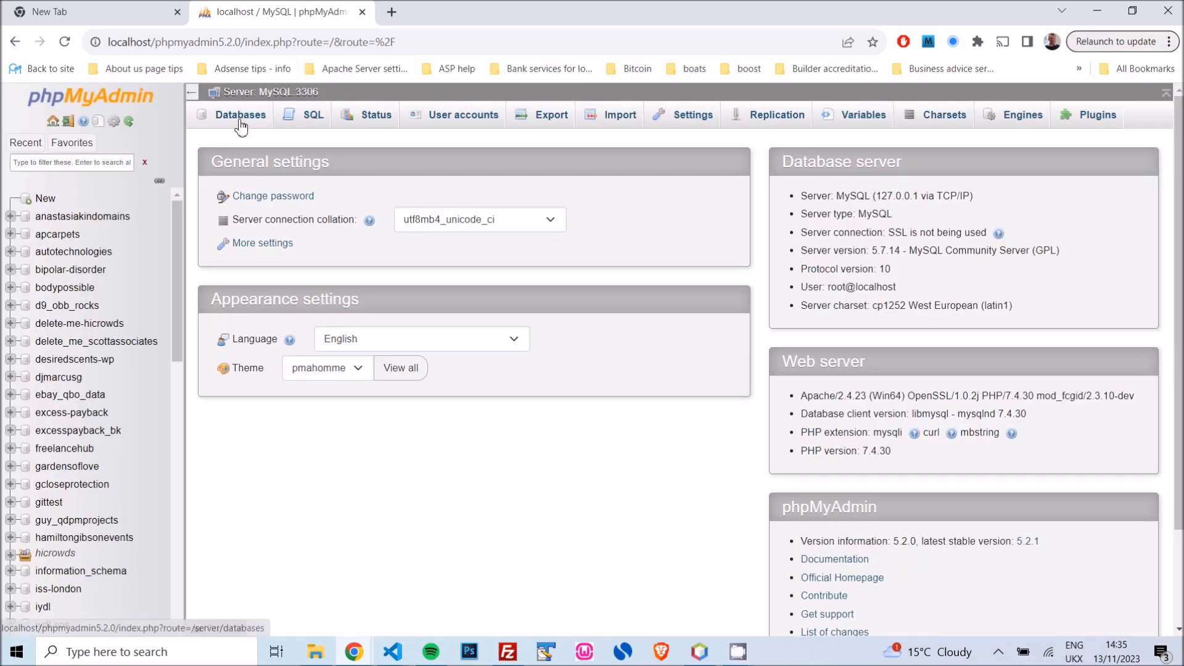
Create a new MySQL database named appscape with the latin1_swedish_ci collation.
{"action": "left_click", "coordinate": [240, 126]}
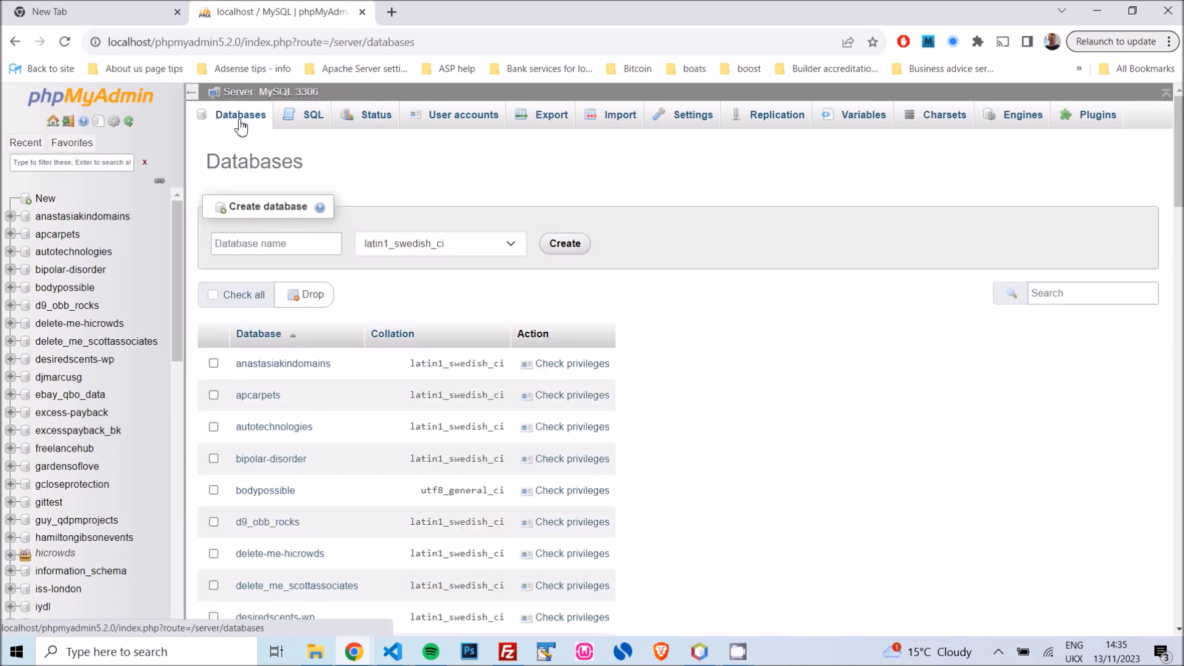
{"action": "left_click", "coordinate": [249, 247]}
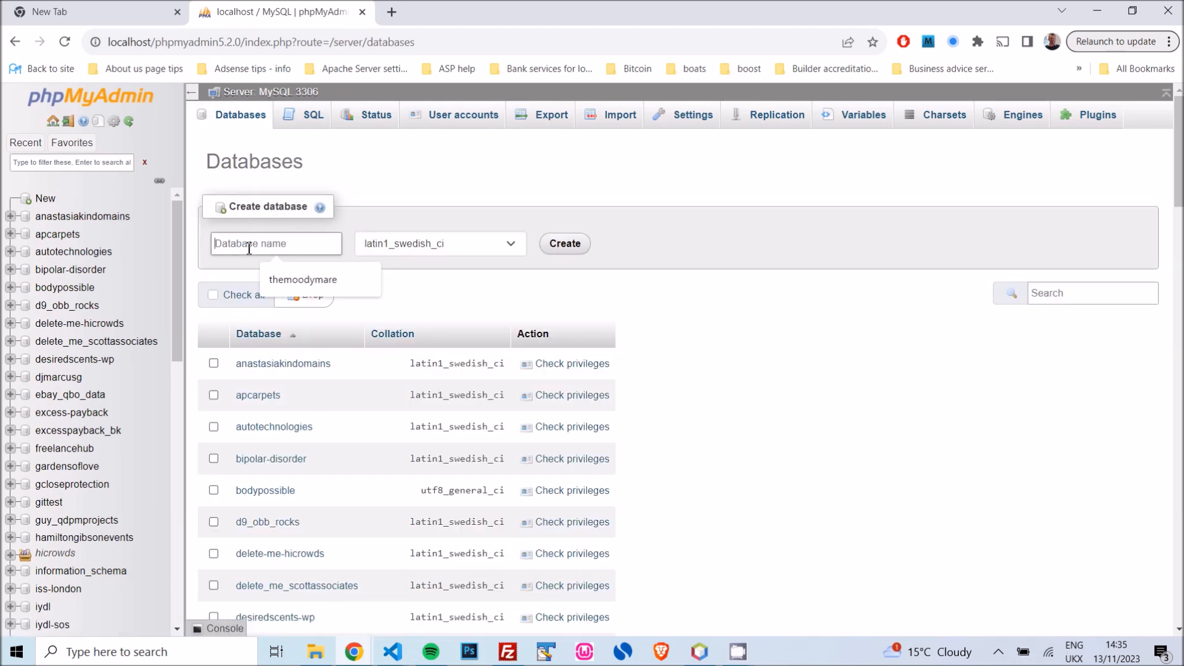
{"action": "type", "text": "aver"}
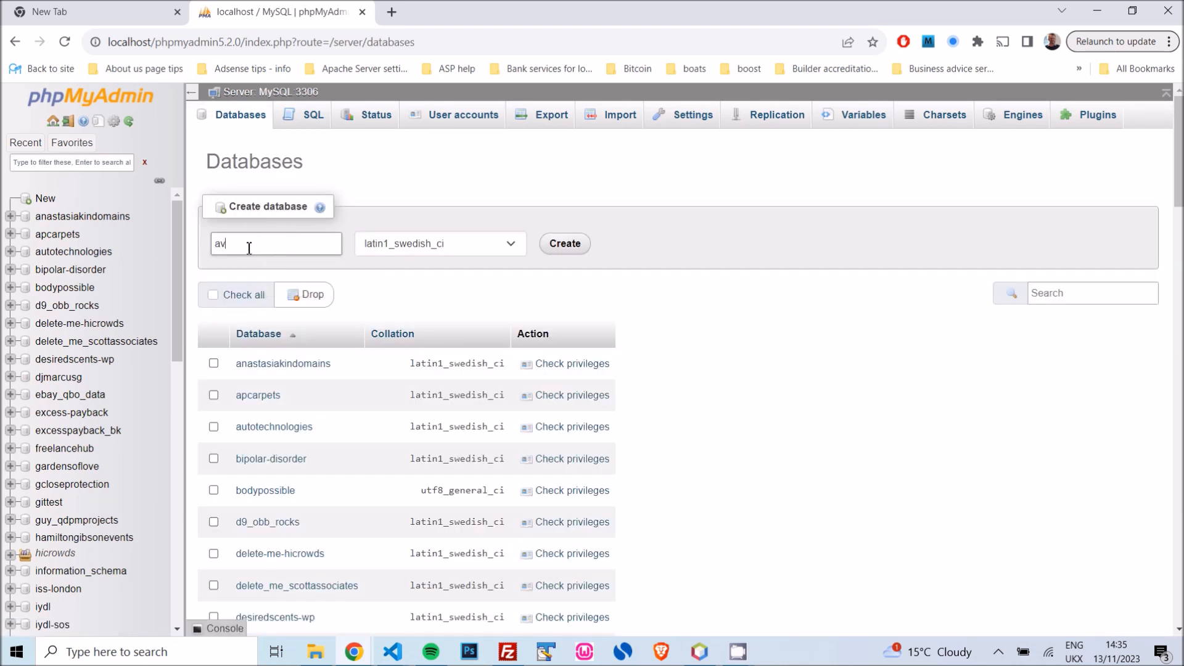
{"action": "key", "text": "BackSpace"}
{"action": "key", "text": "BackSpace"}
{"action": "key", "text": "BackSpace"}
{"action": "key", "text": "BackSpace"}
{"action": "key", "text": "BackSpace"}
{"action": "key", "text": "BackSpace"}
{"action": "key", "text": "BackSpace"}
{"action": "type", "text": "appscape"}
{"action": "left_click", "coordinate": [564, 244]}
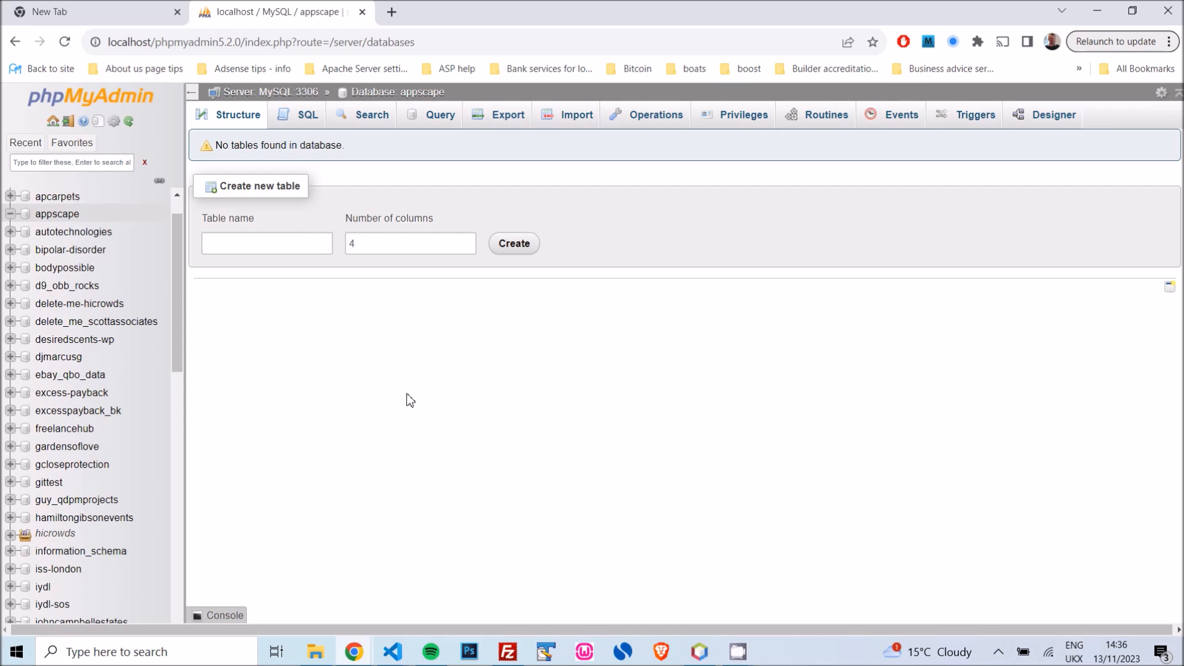
{"action": "left_click", "coordinate": [306, 652]}
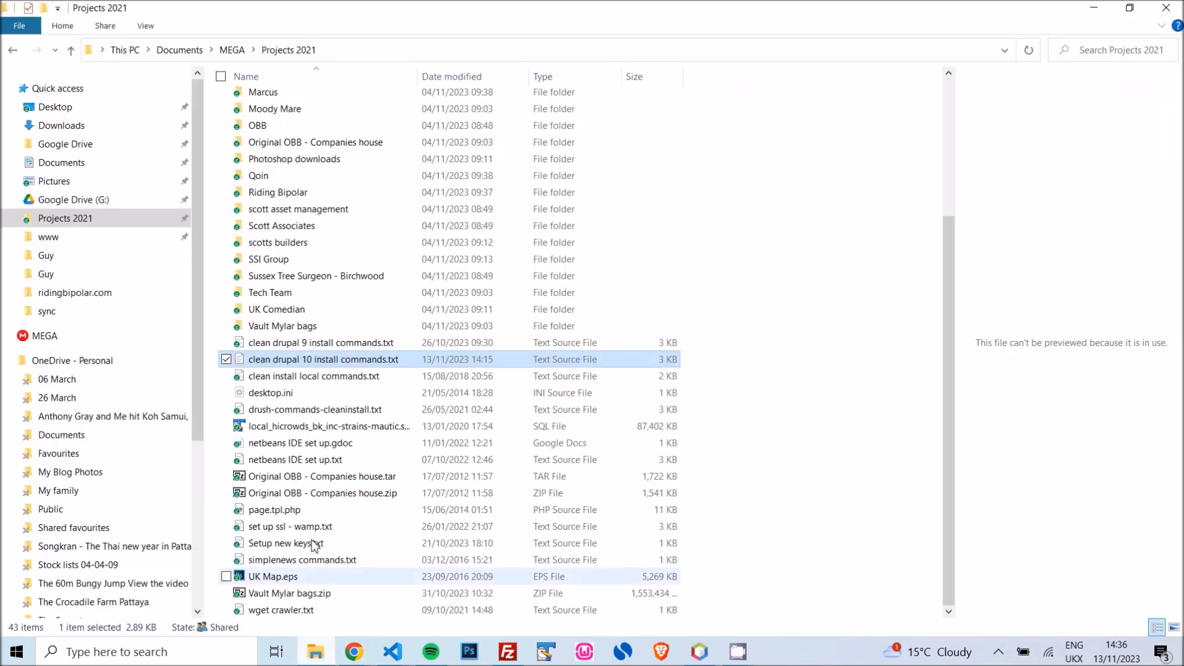
{"action": "left_click", "coordinate": [94, 244]}
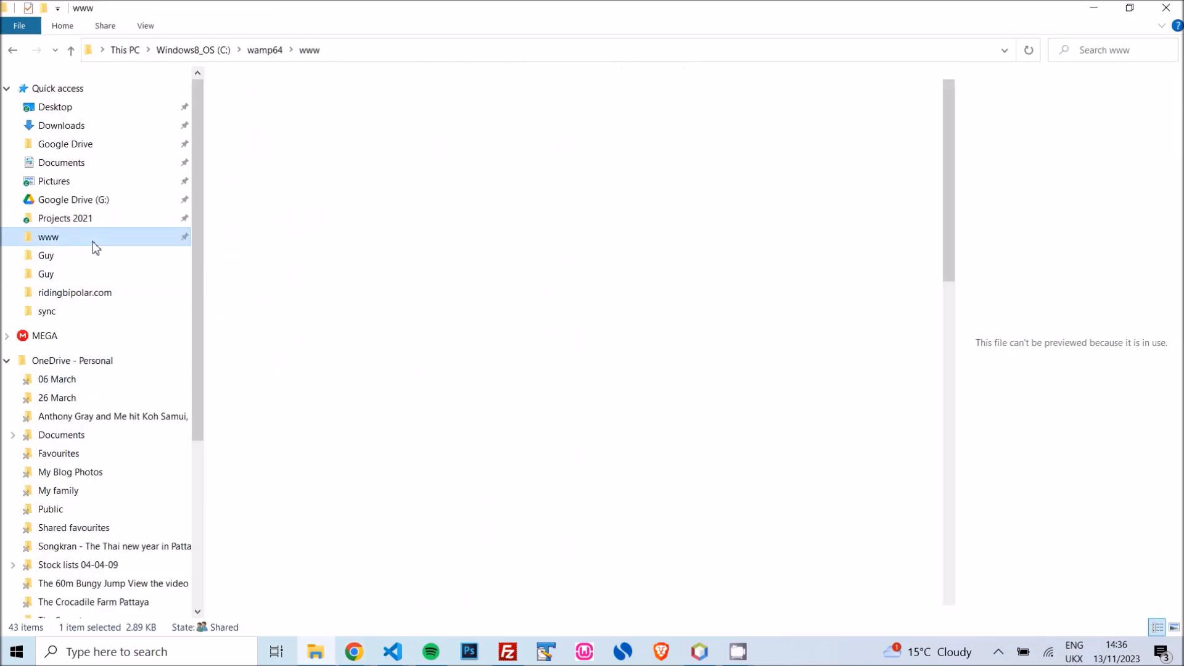
{"action": "right_click", "coordinate": [637, 403]}
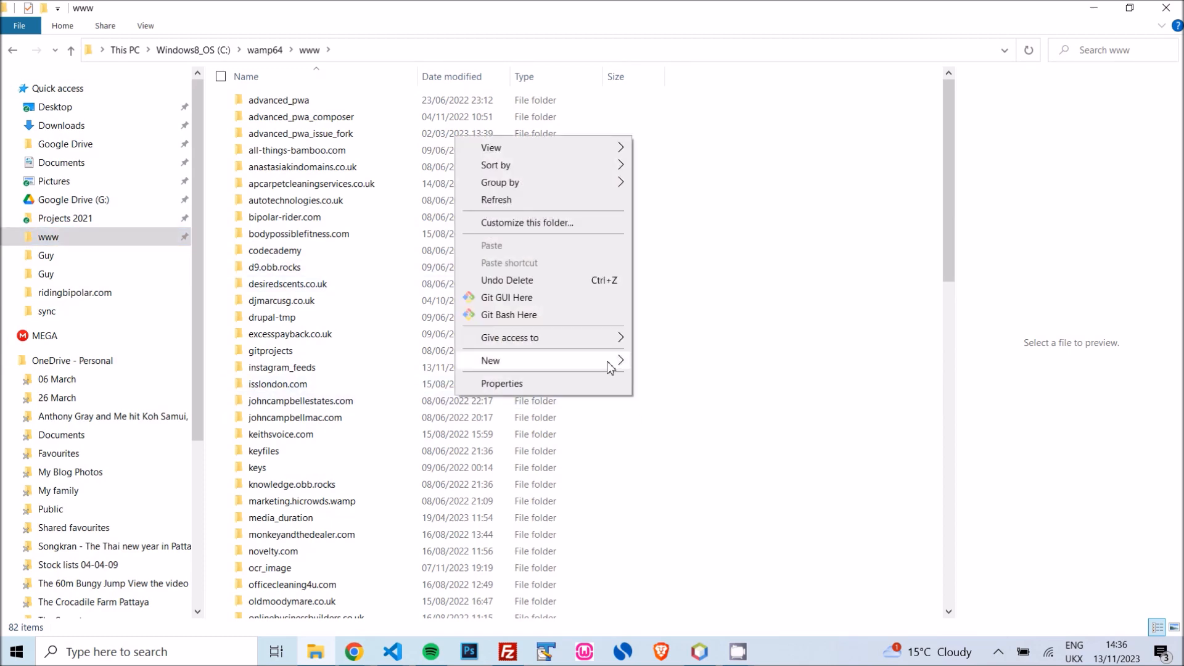
{"action": "mouse_move", "coordinate": [611, 368]}
{"action": "left_click", "coordinate": [679, 368]}
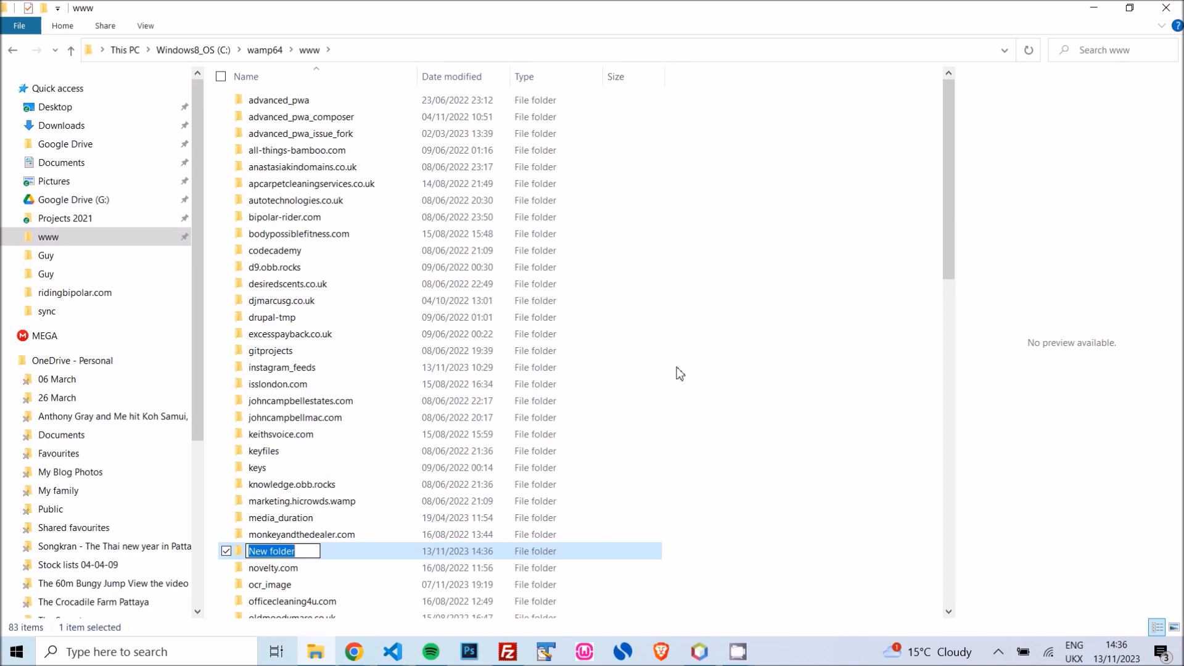
{"action": "type", "text": "ave"}
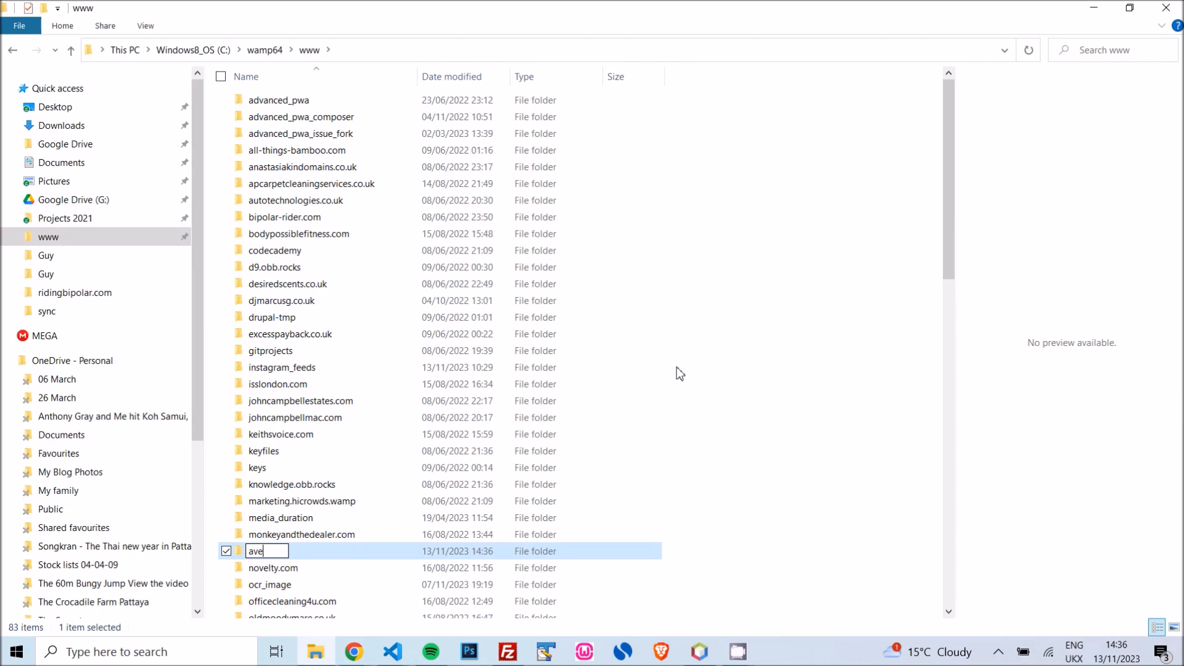
{"action": "key", "text": "BackSpace"}
{"action": "key", "text": "BackSpace"}
{"action": "key", "text": "BackSpace"}
{"action": "type", "text": "appscape.com"}
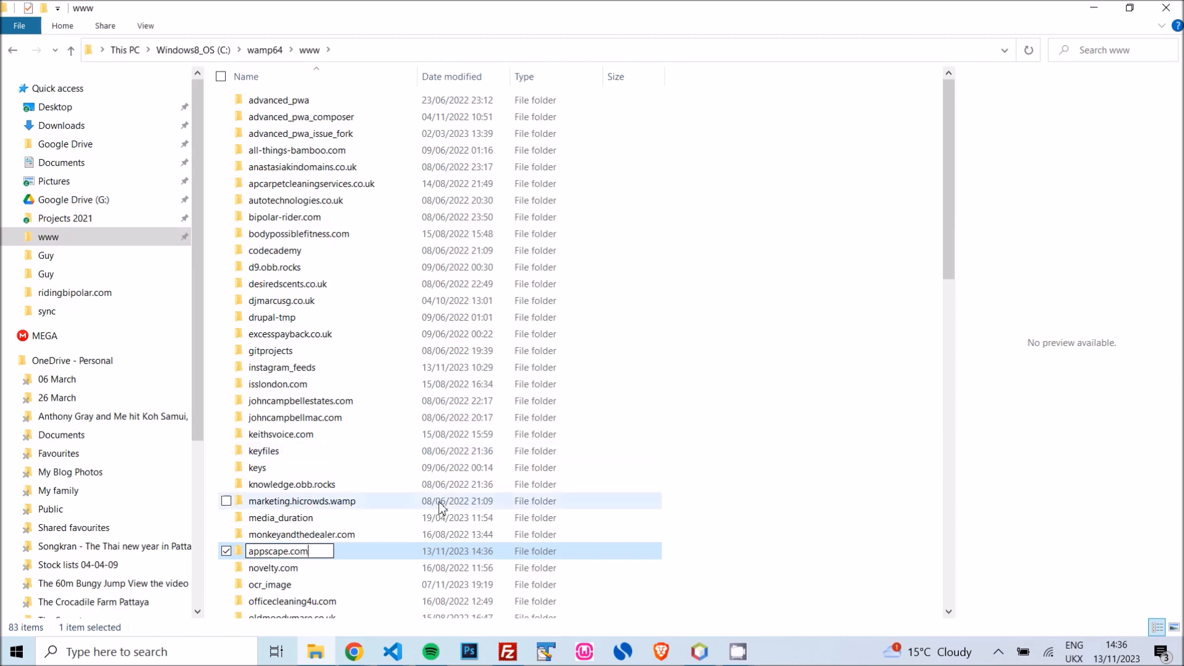
{"action": "key", "text": "Return"}
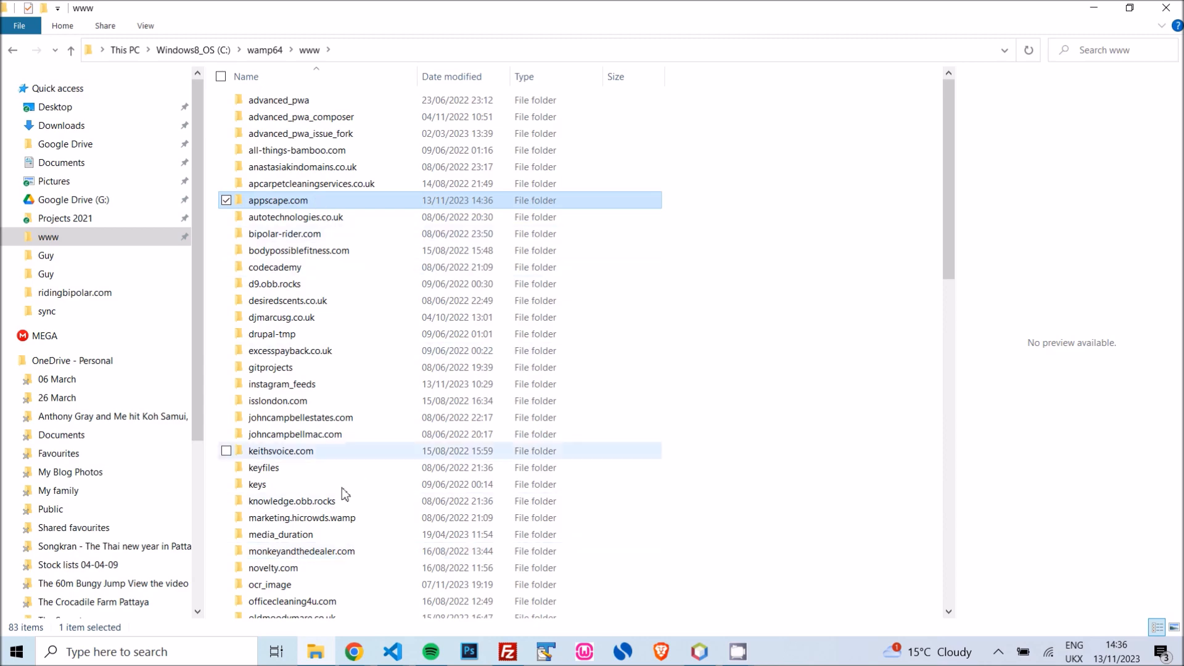
Switch to the Visual Studio Code window holding the clean drupal 10 install commands and clear its terminal.
{"action": "left_click", "coordinate": [395, 659]}
{"action": "mouse_move", "coordinate": [431, 604]}
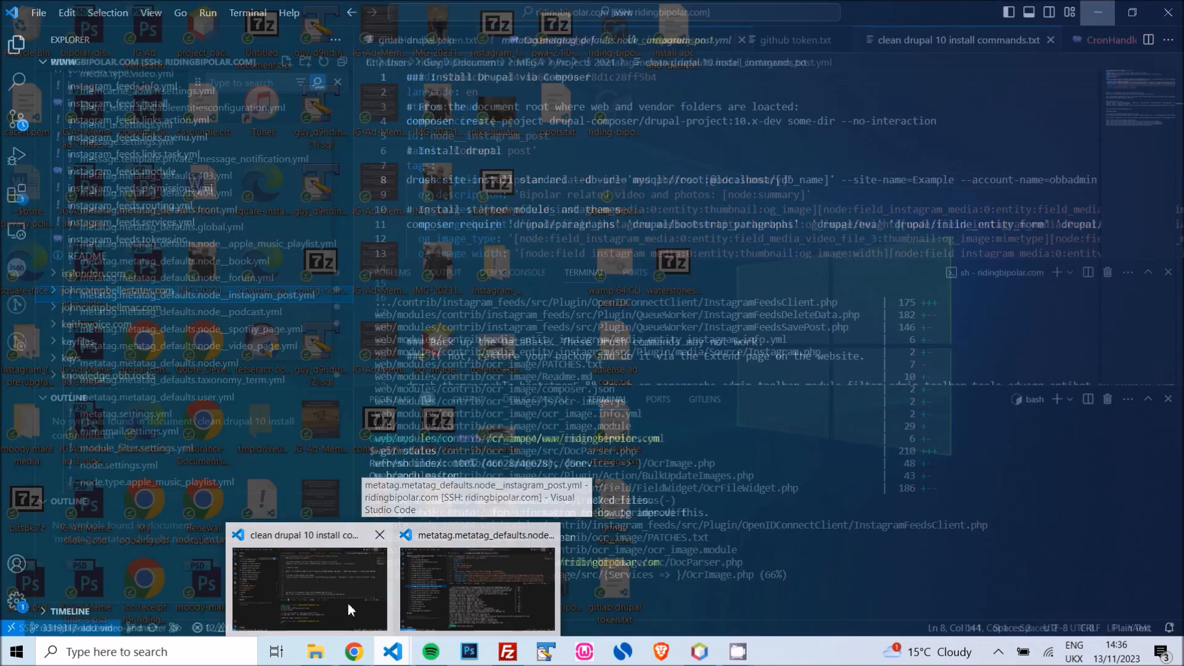
{"action": "left_click", "coordinate": [348, 603]}
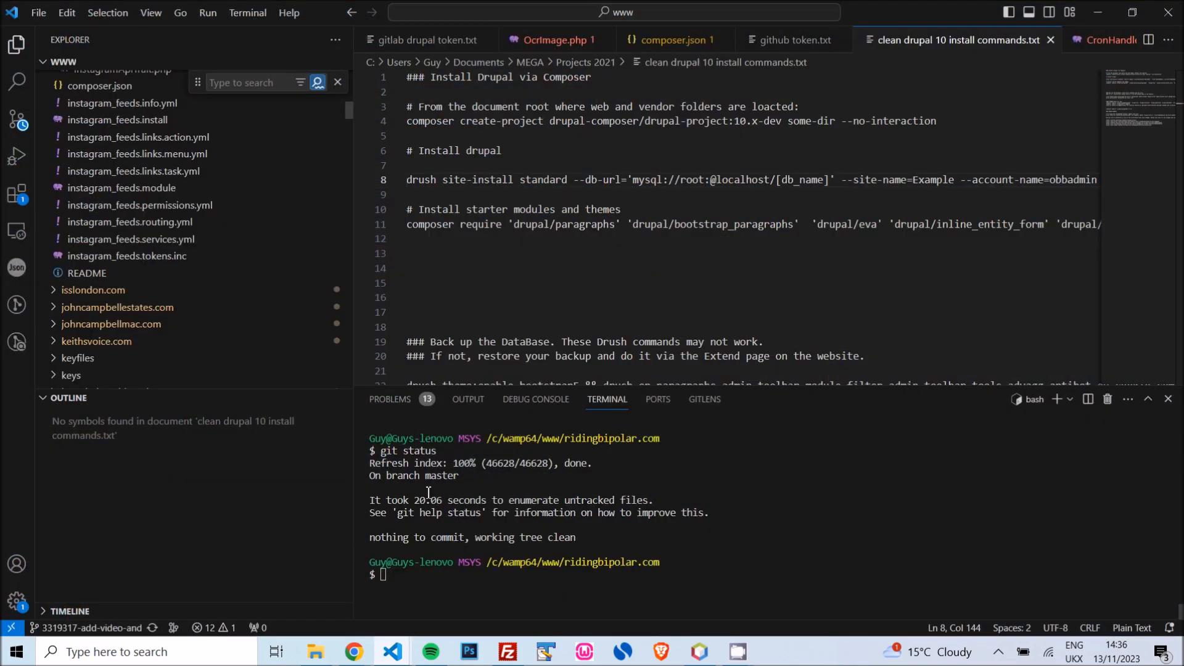
{"action": "left_click", "coordinate": [435, 585]}
{"action": "type", "text": "clear"}
{"action": "key", "text": "Return"}
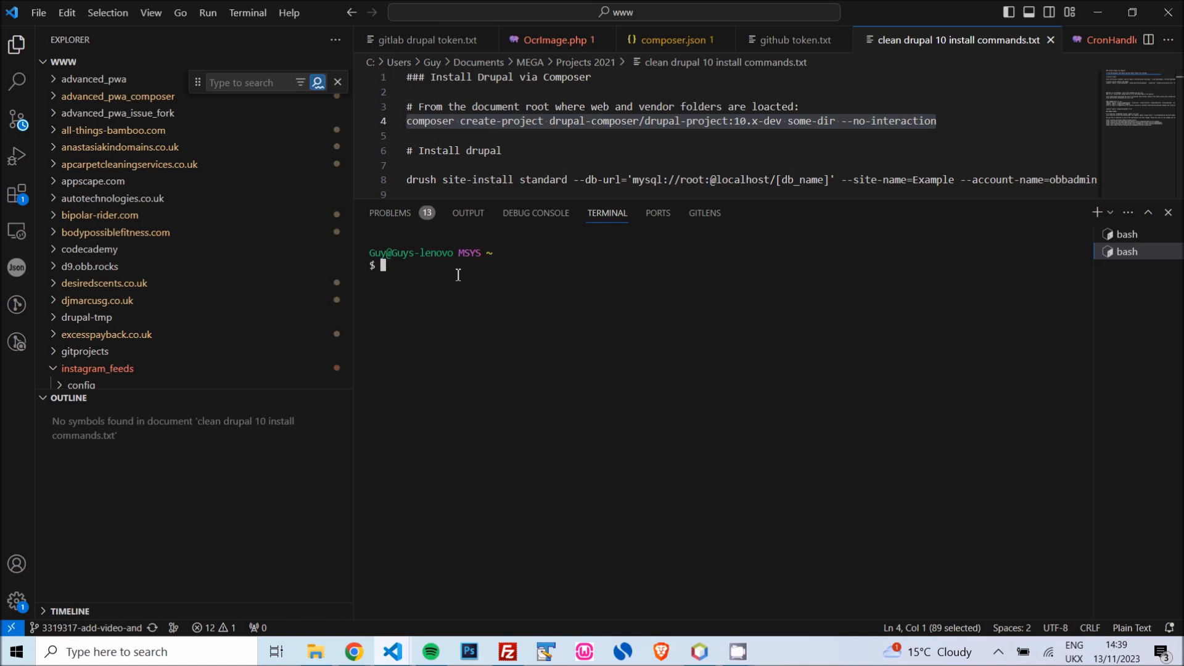
Change the terminal directory to /c/wamp64/www/appscape.com and list its contents.
{"action": "type", "text": "cd /c/wamp64/www/appscape.com"}
{"action": "key", "text": "Return"}
{"action": "type", "text": "ls"}
{"action": "key", "text": "Return"}
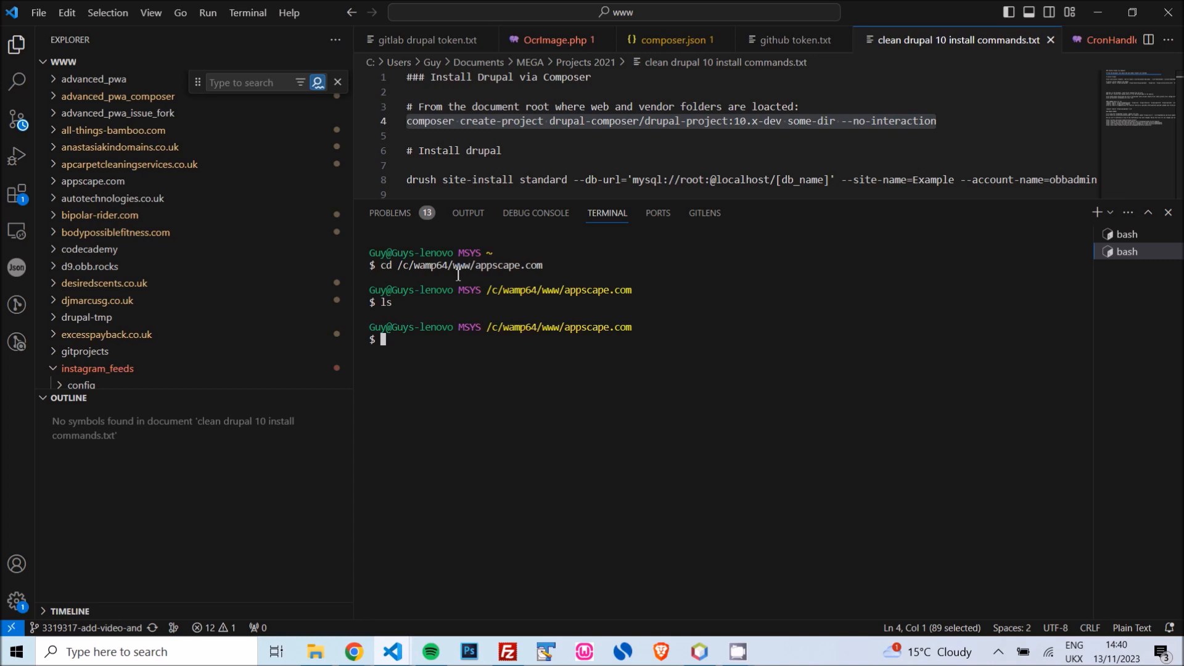
Copy the composer create-project line for drupal-composer/drupal-project:10.x-dev from the commands file and run it in the terminal.
{"action": "left_click_drag", "start_coordinate": [943, 121], "coordinate": [536, 121]}
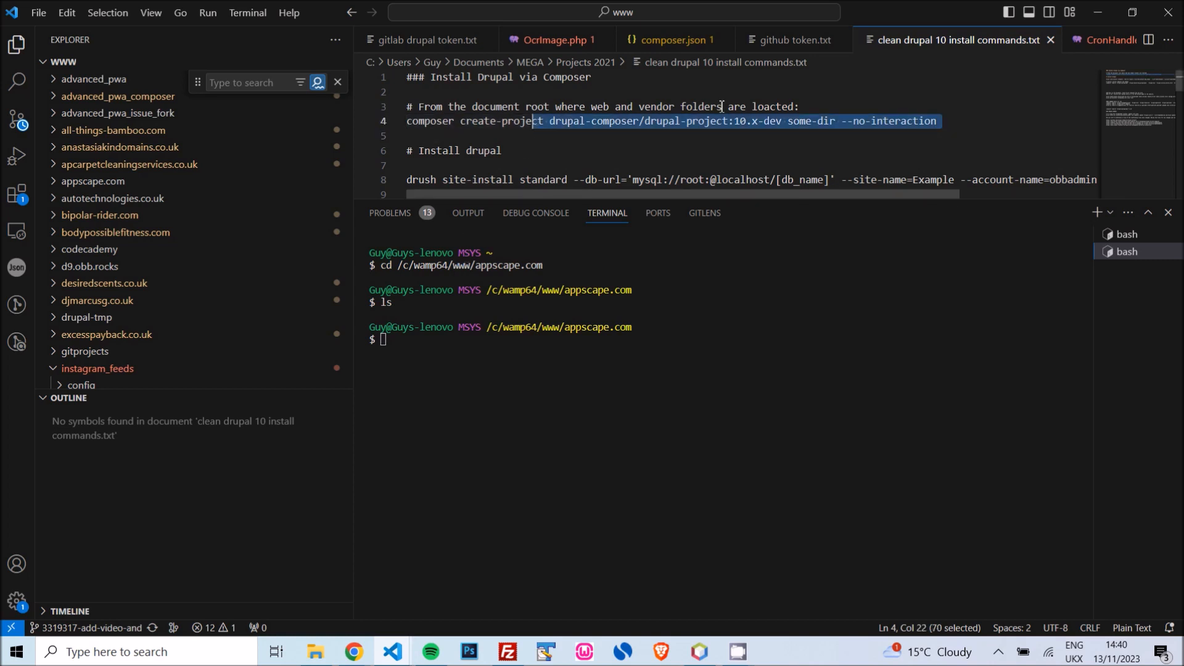
{"action": "left_click", "coordinate": [953, 137]}
{"action": "left_click_drag", "start_coordinate": [950, 122], "coordinate": [746, 131]}
{"action": "left_click_drag", "start_coordinate": [837, 121], "coordinate": [791, 126]}
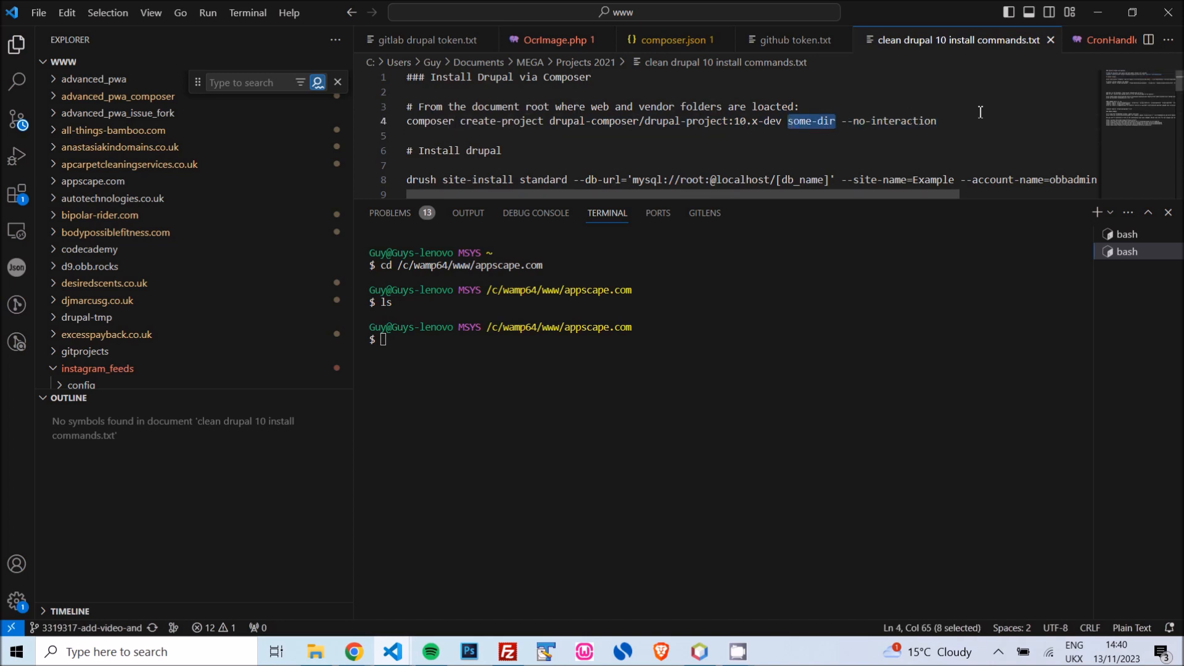
{"action": "left_click_drag", "start_coordinate": [942, 123], "coordinate": [379, 127]}
{"action": "key", "text": "ctrl+c"}
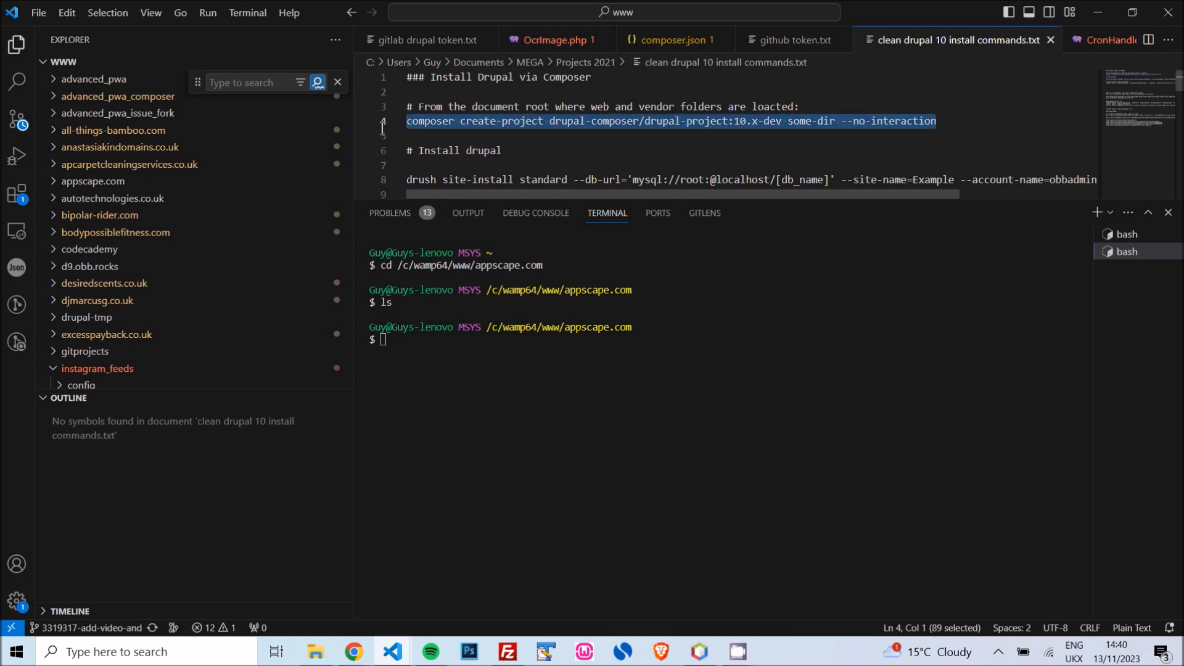
{"action": "left_click", "coordinate": [426, 345]}
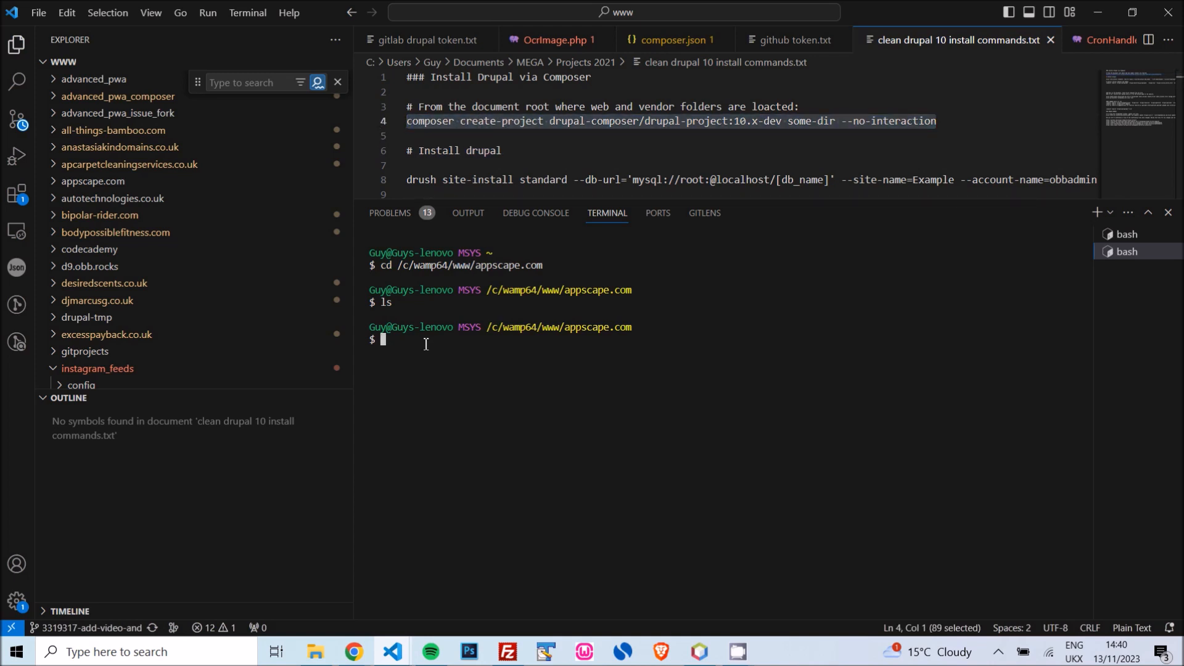
{"action": "key", "text": "ctrl+shift+v"}
{"action": "key", "text": "Return"}
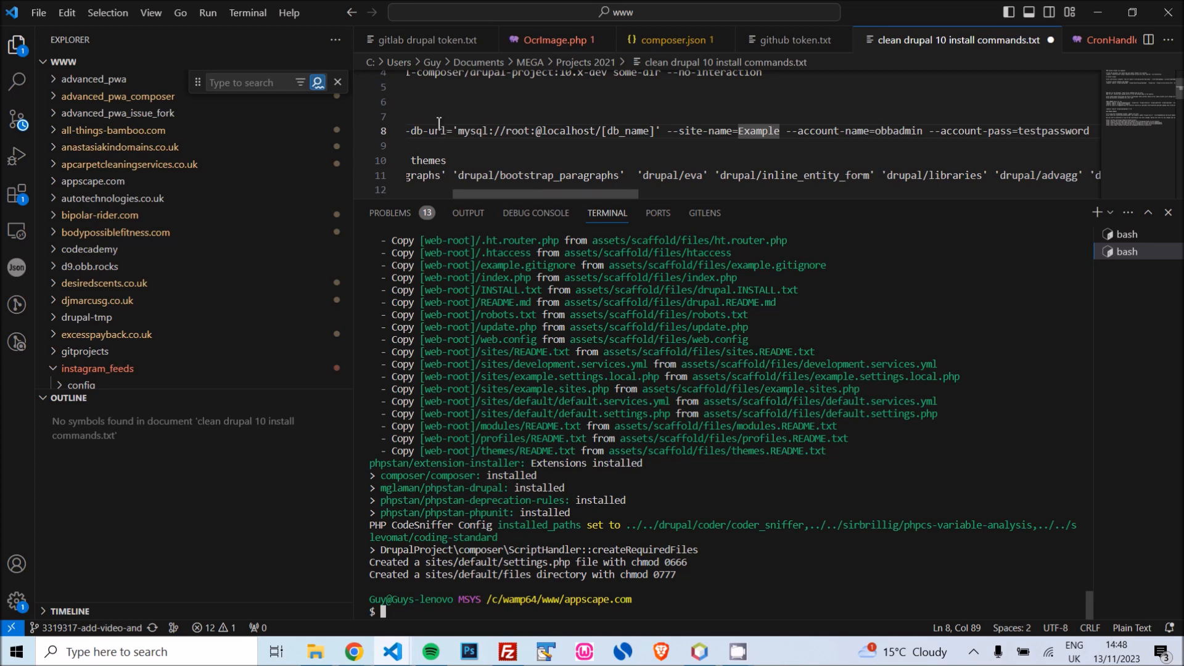
In the drush site-install line, replace the database name placeholder with appscape and set the site name to Appscape.
{"action": "left_click_drag", "start_coordinate": [604, 131], "coordinate": [608, 133]}
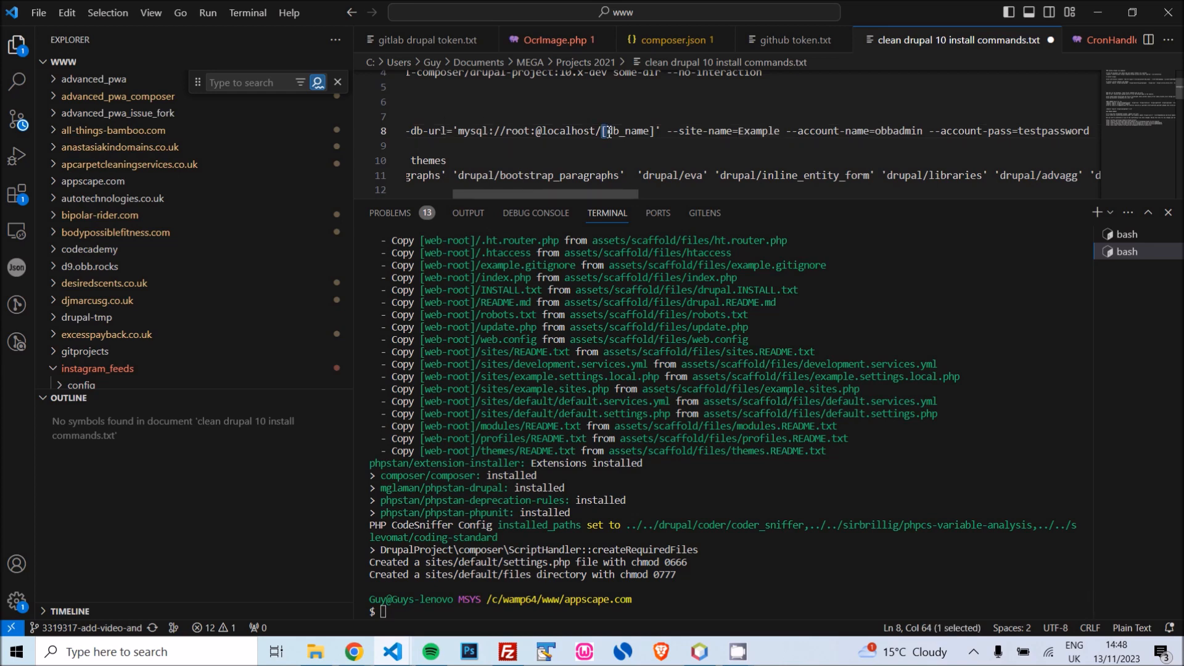
{"action": "key", "text": "Home"}
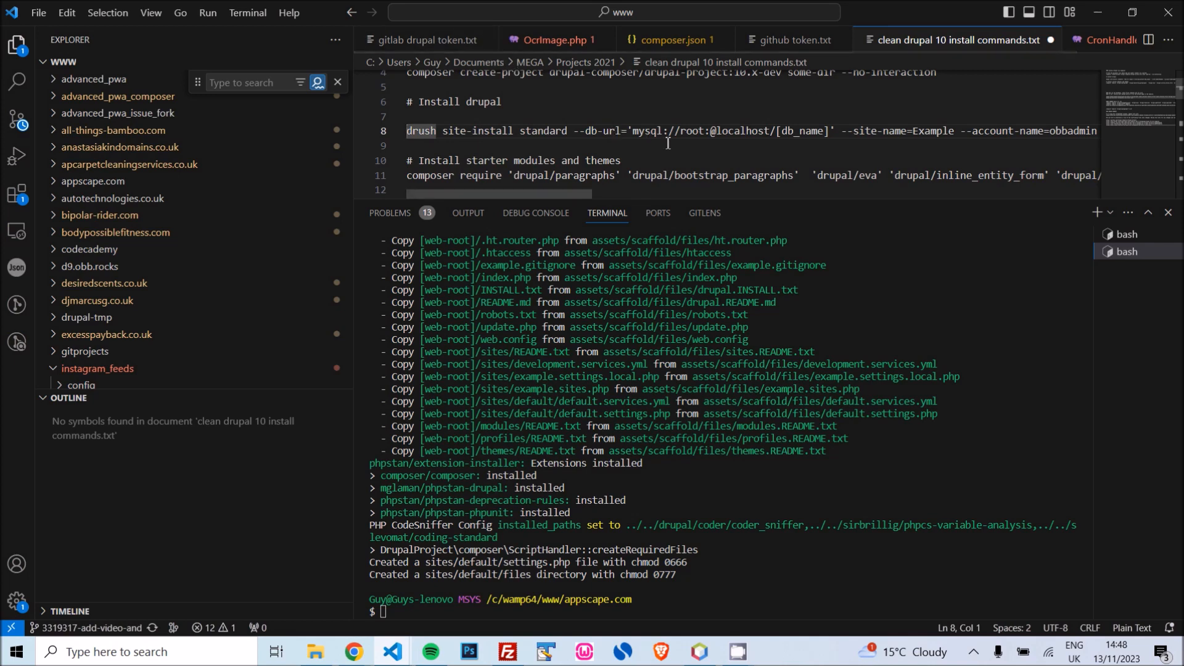
{"action": "left_click_drag", "start_coordinate": [778, 131], "coordinate": [831, 134]}
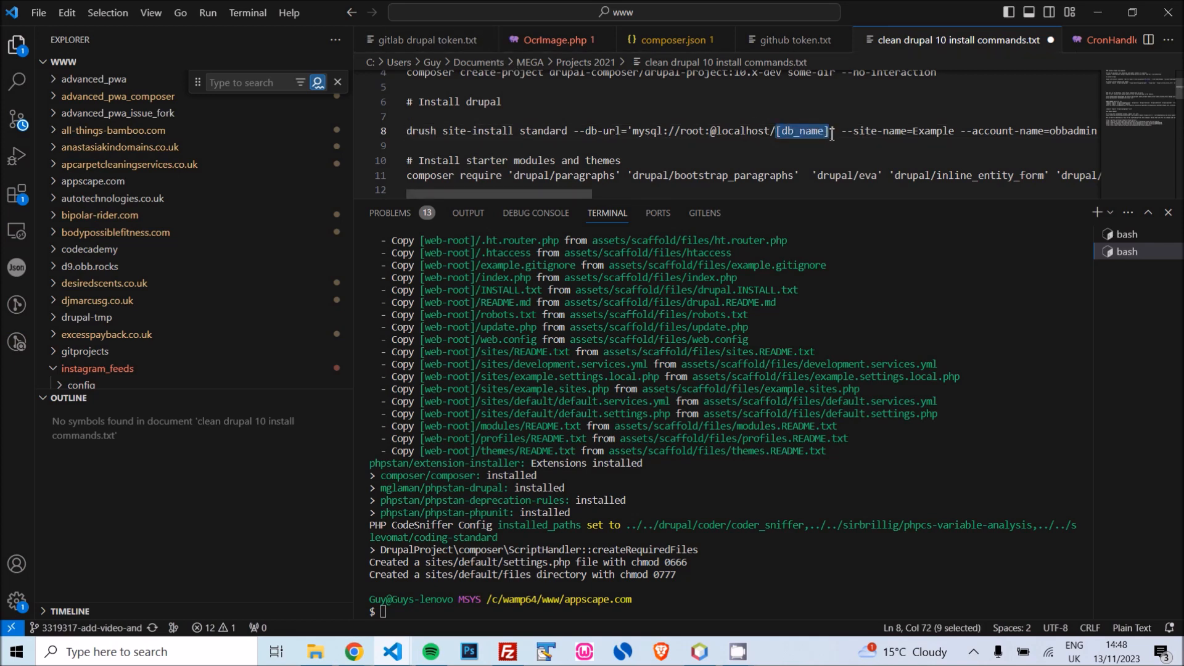
{"action": "type", "text": "appsca"}
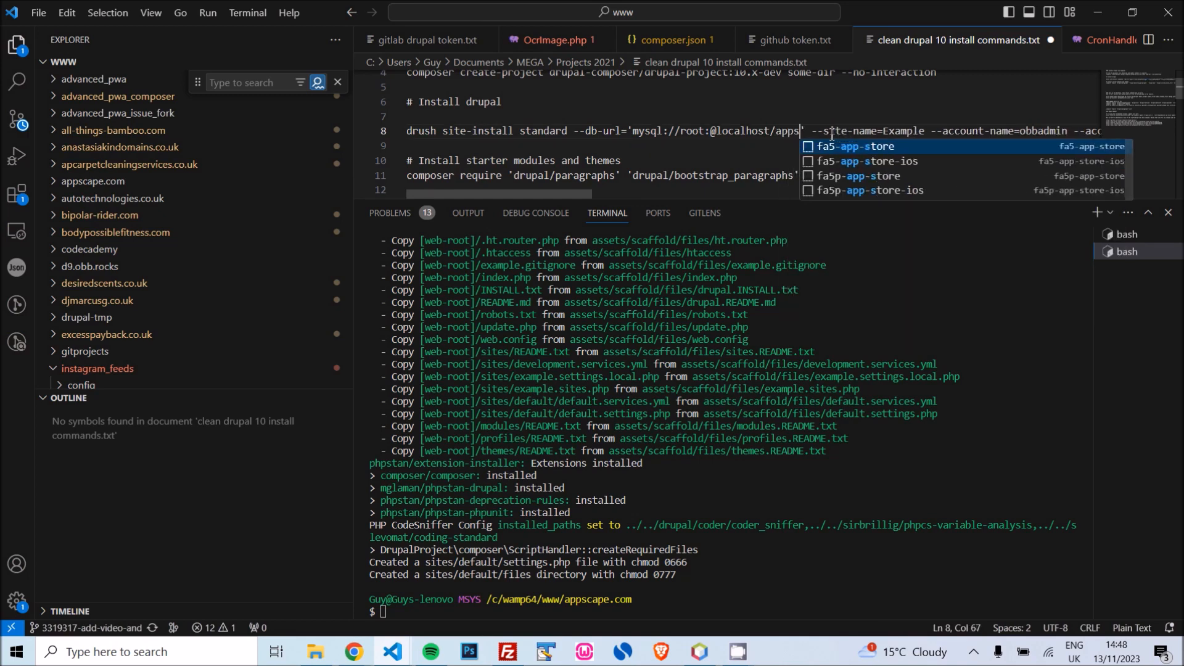
{"action": "type", "text": "pe"}
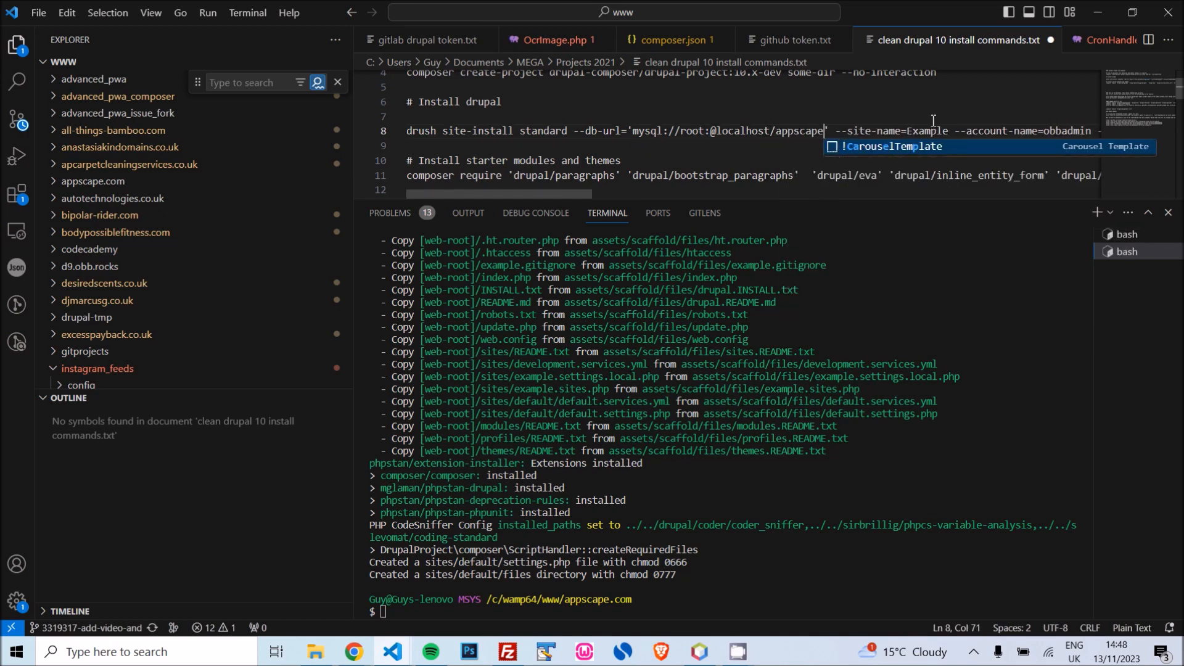
{"action": "left_click_drag", "start_coordinate": [907, 132], "coordinate": [950, 138]}
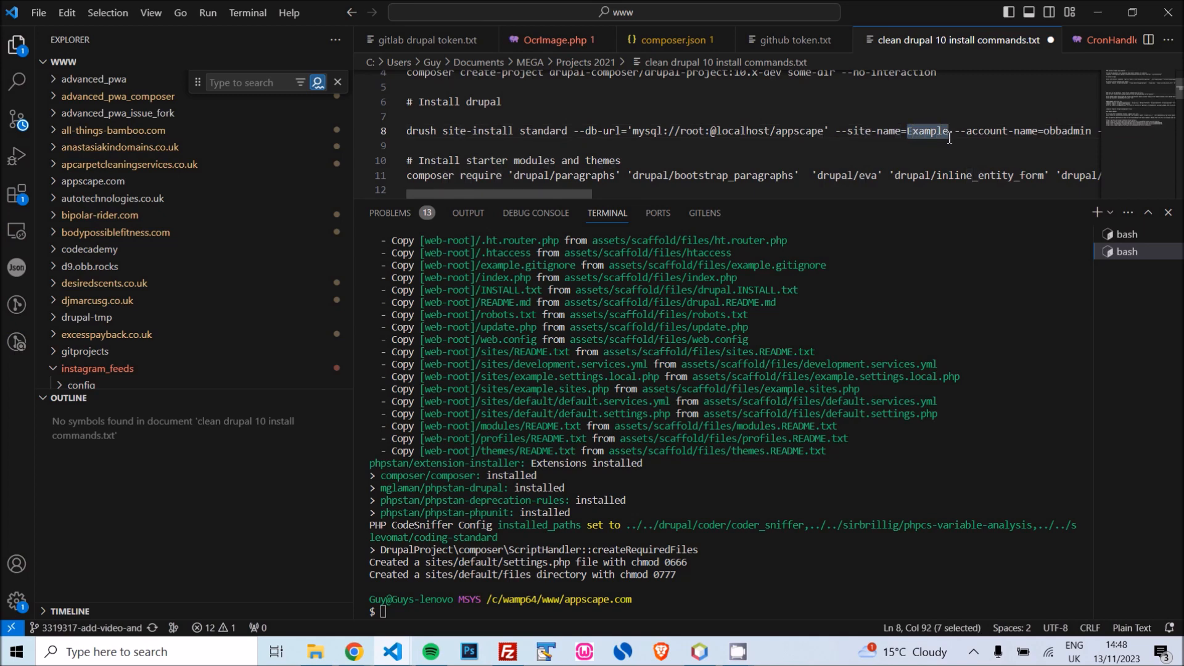
{"action": "type", "text": "Appscape"}
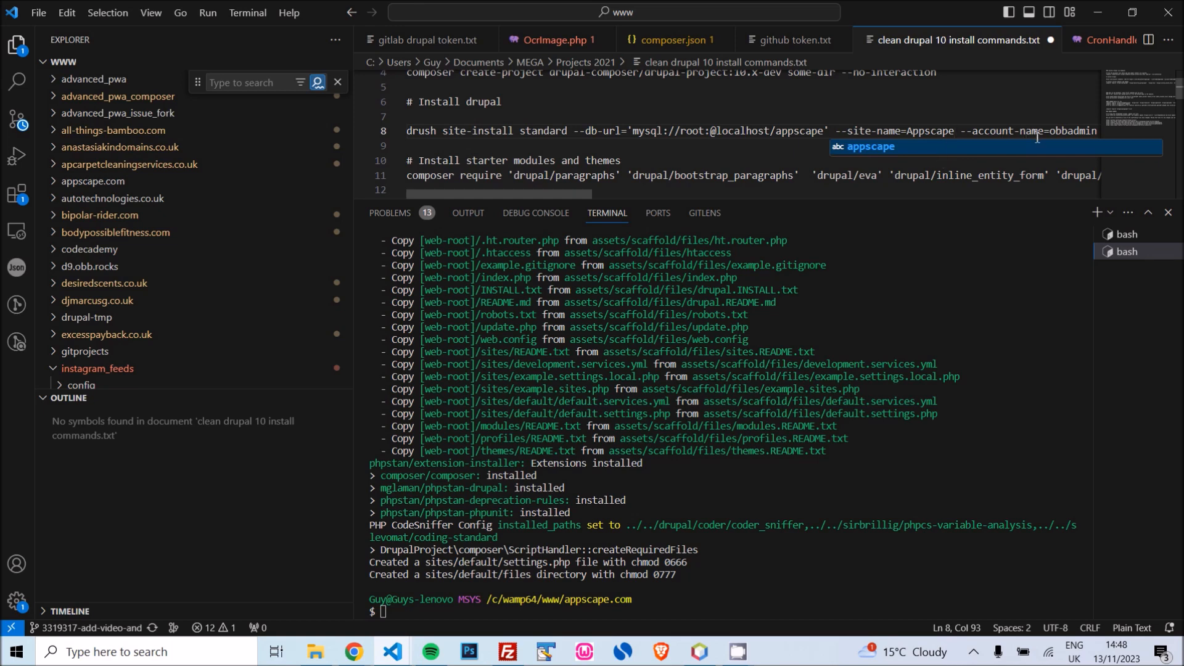
Copy the complete drush site-install line, including the account name and account password, from the commands file and run it in the terminal.
{"action": "left_click", "coordinate": [976, 133]}
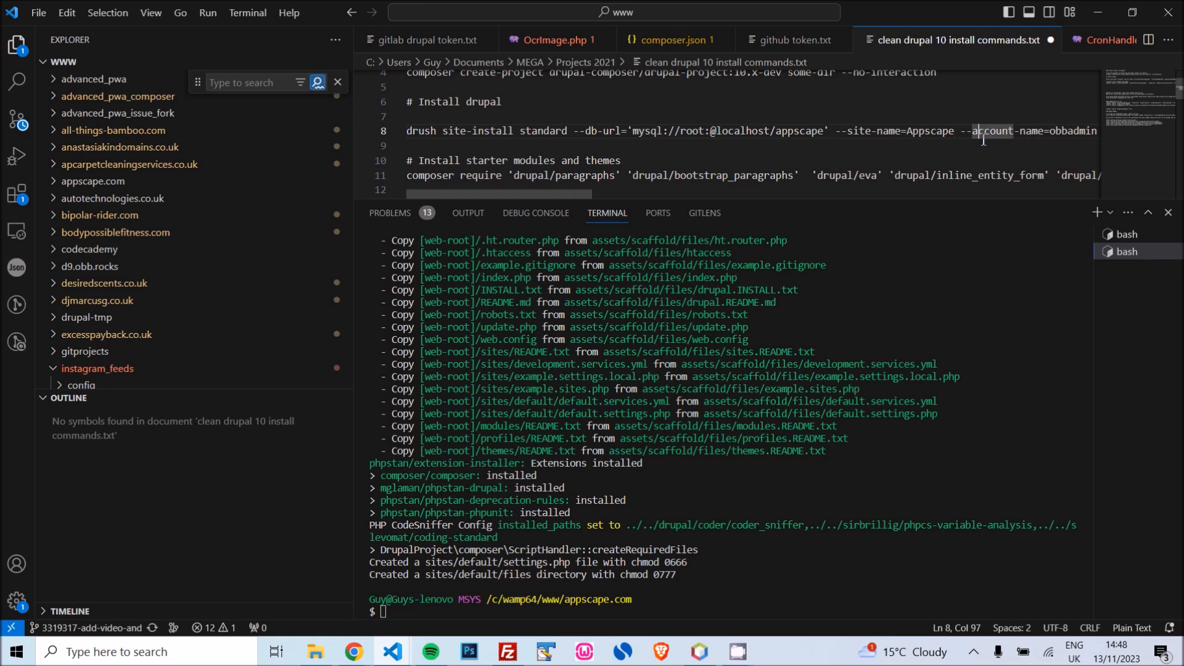
{"action": "key", "text": "End"}
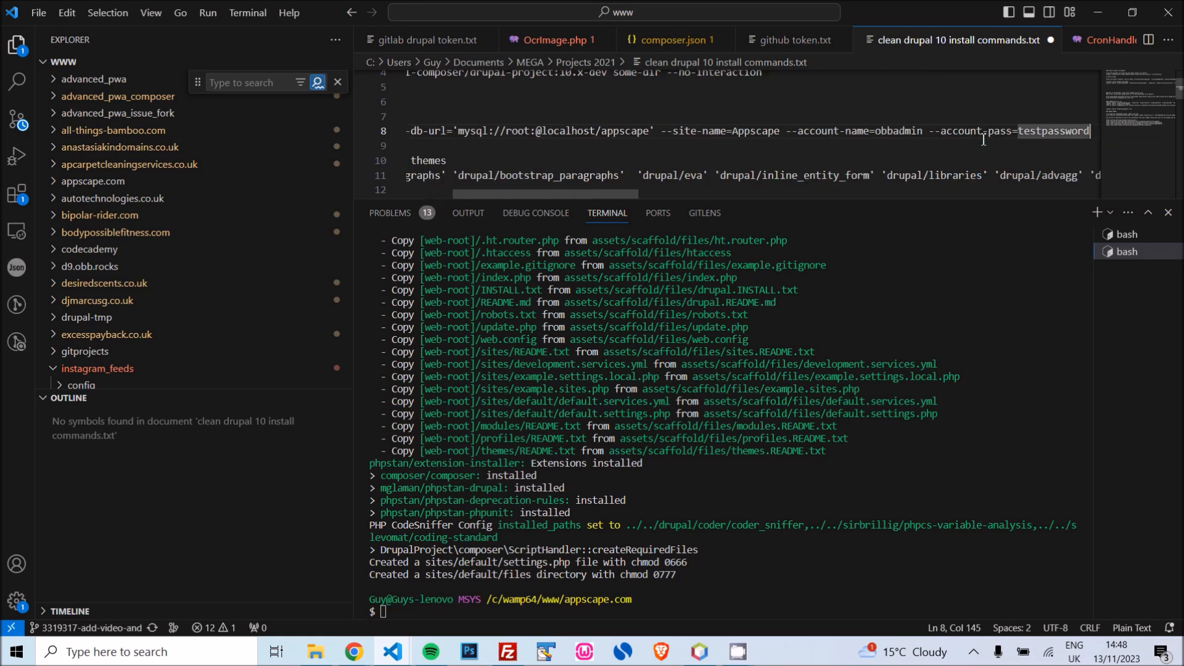
{"action": "key", "text": "shift+Home"}
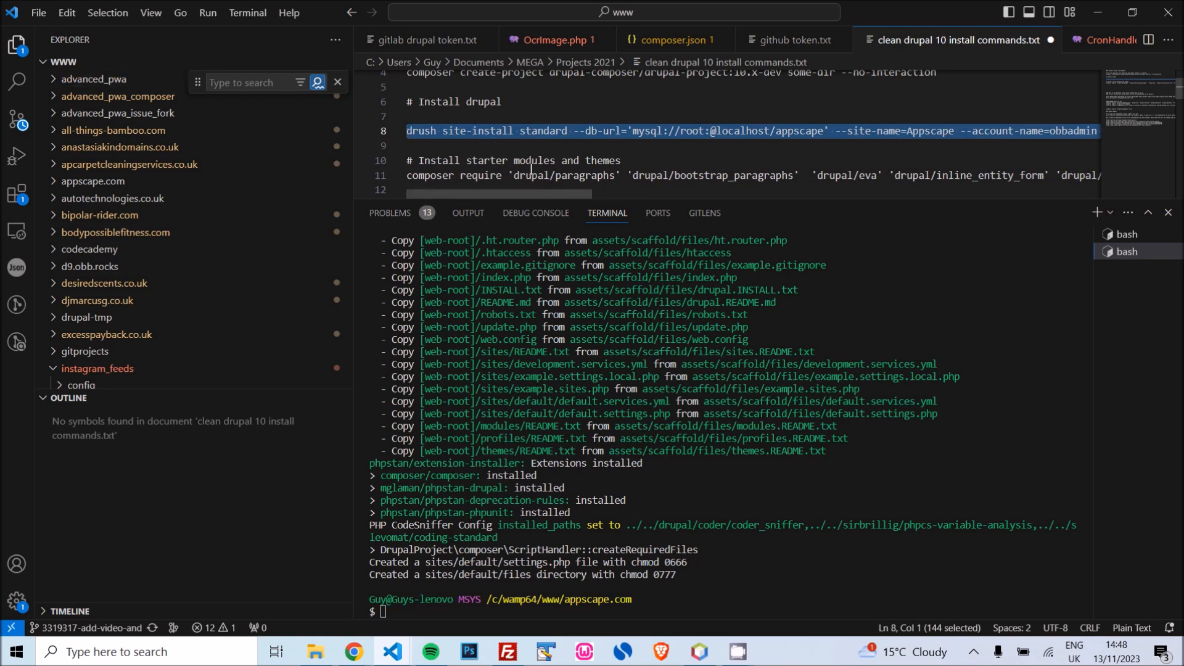
{"action": "scroll", "coordinate": [653, 180], "scroll_direction": "right", "scroll_amount": 6}
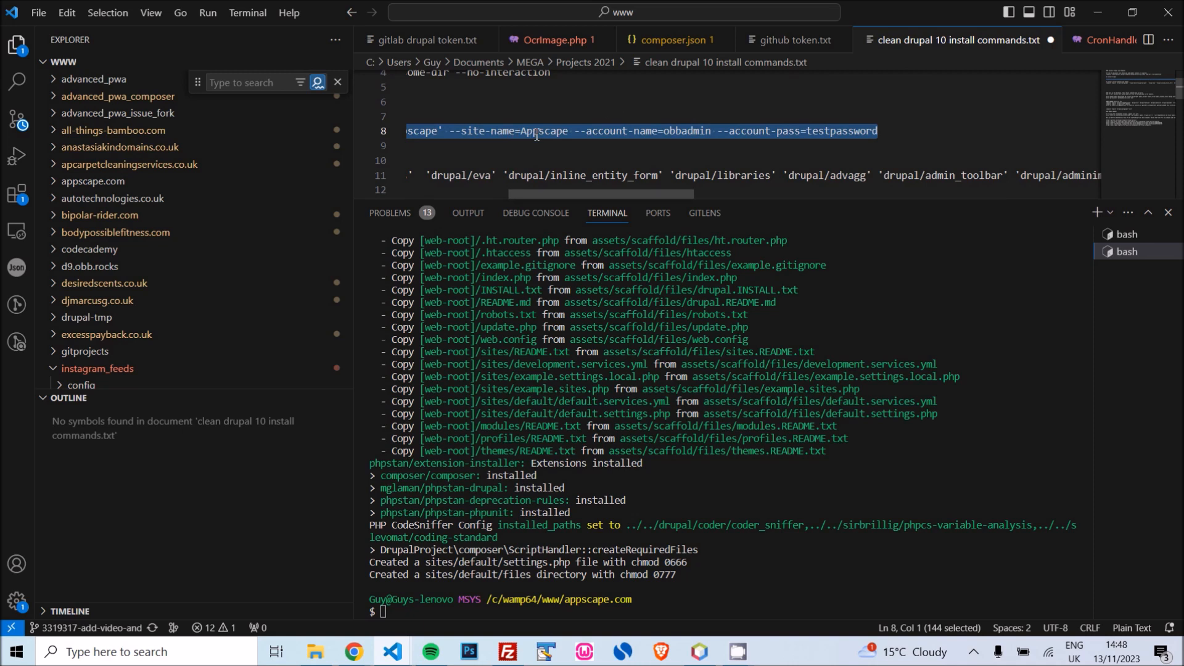
{"action": "left_click", "coordinate": [685, 132]}
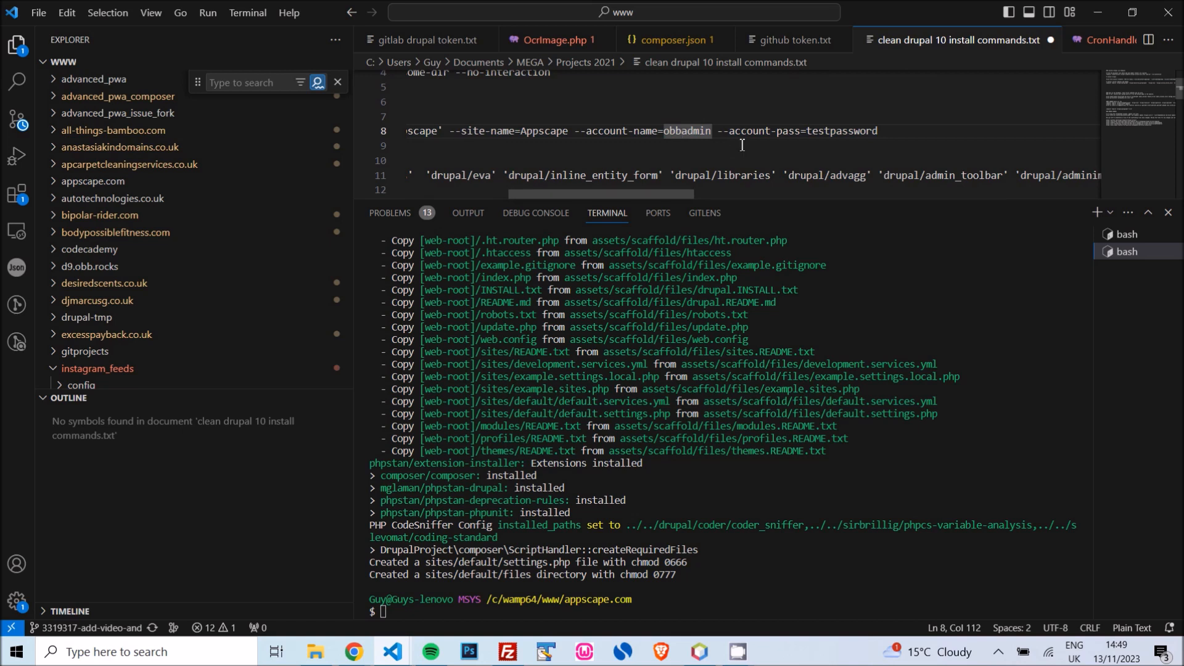
{"action": "double_click", "coordinate": [831, 134]}
{"action": "left_click", "coordinate": [895, 132]}
{"action": "key", "text": "shift+Home"}
{"action": "key", "text": "ctrl+c"}
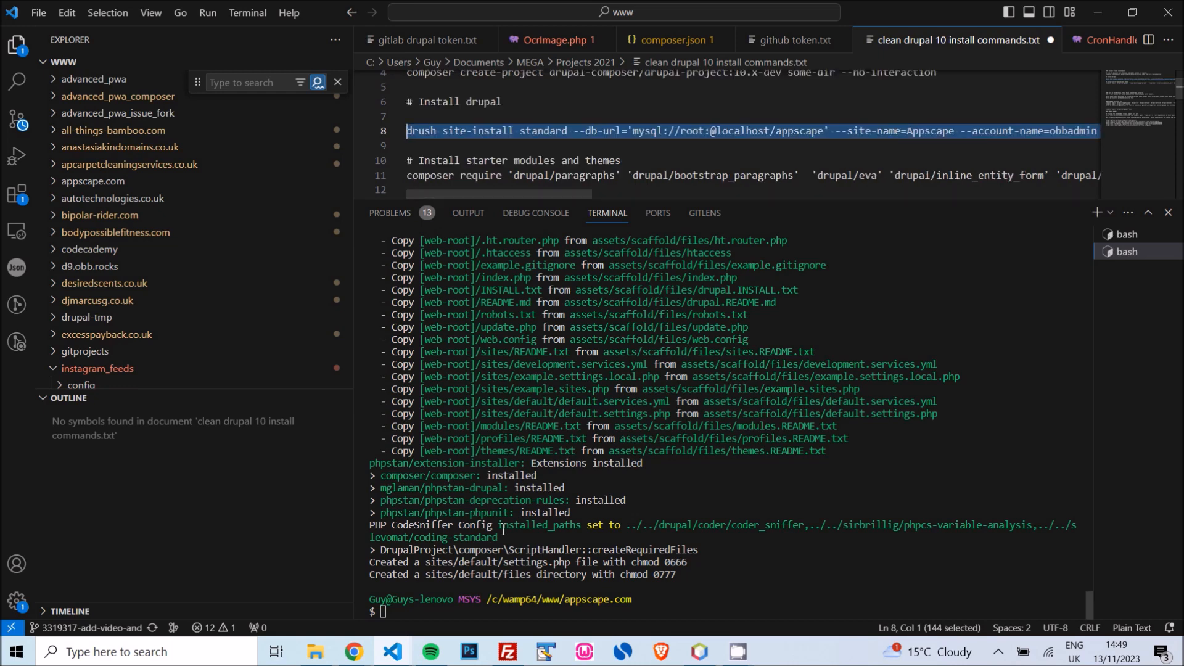
{"action": "left_click", "coordinate": [412, 618]}
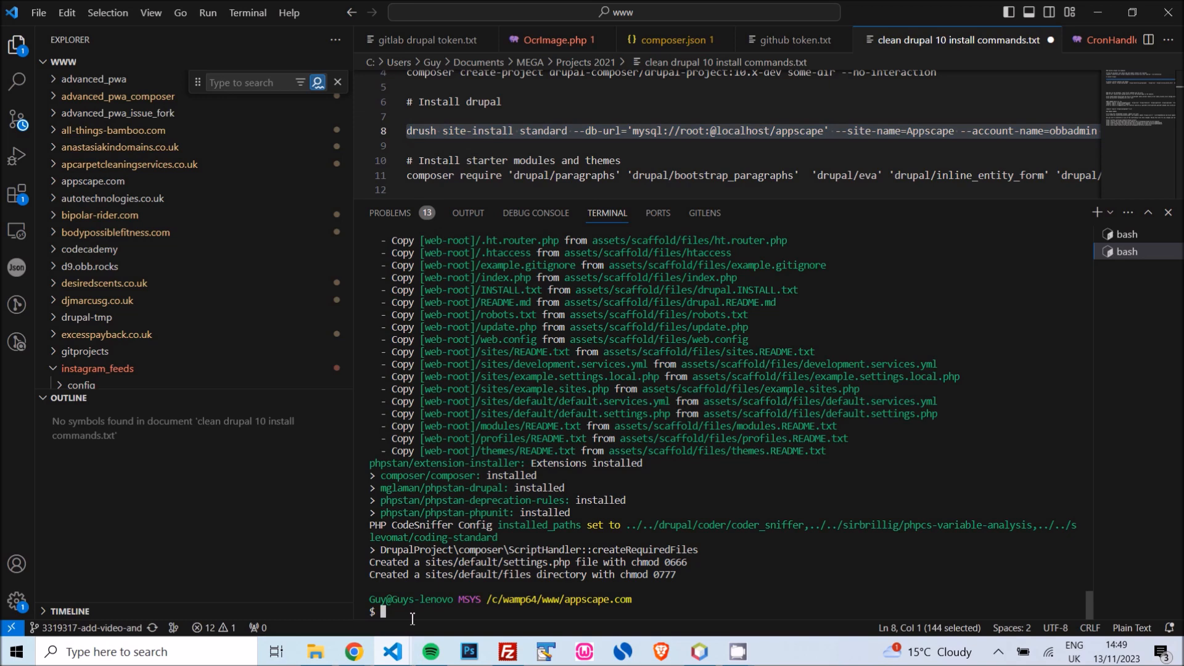
{"action": "key", "text": "ctrl+v"}
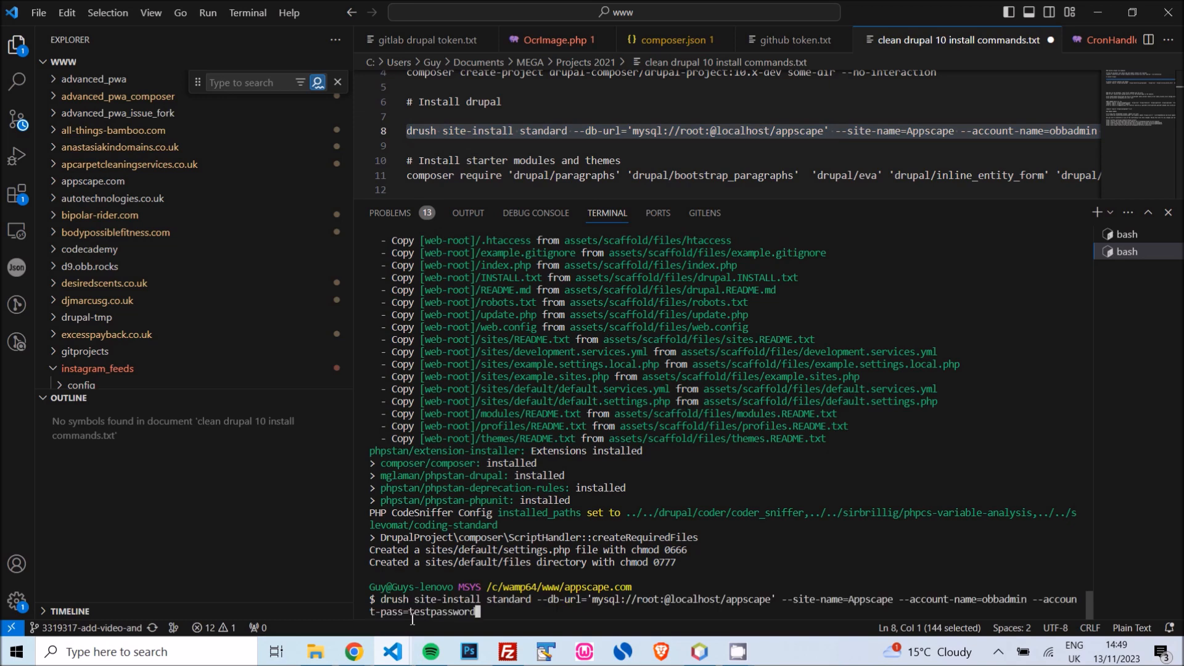
{"action": "key", "text": "Return"}
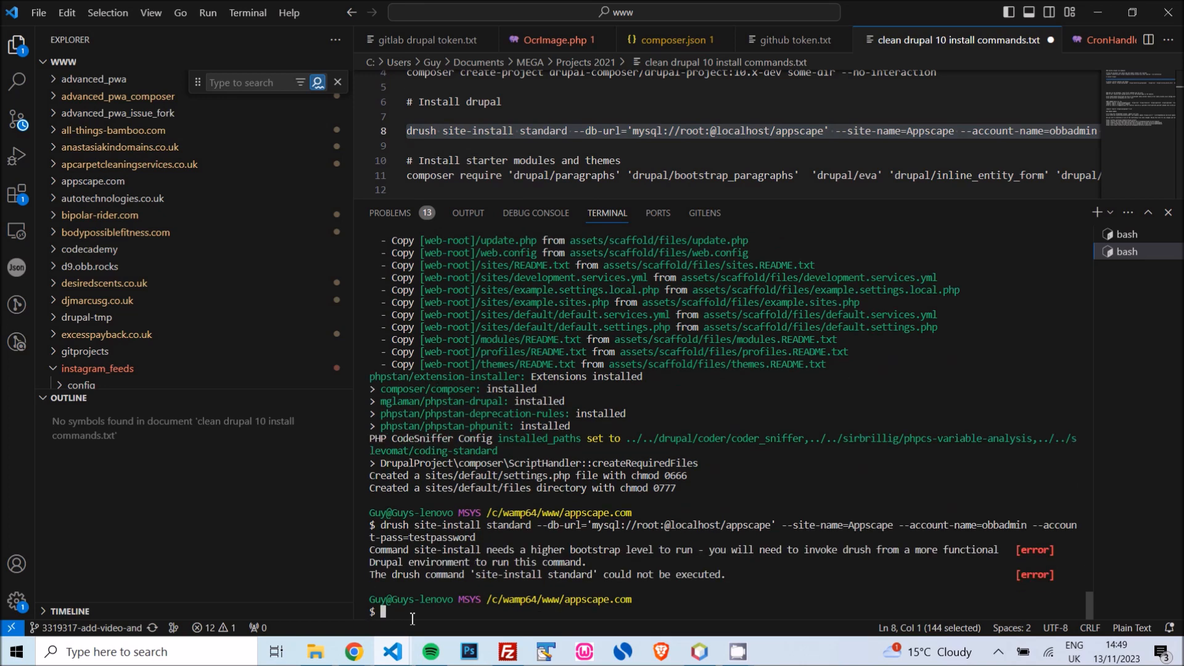
{"action": "type", "text": "cd"}
{"action": "key", "text": "BackSpace"}
{"action": "key", "text": "BackSpace"}
{"action": "key", "text": "BackSpace"}
{"action": "type", "text": "cd some"}
{"action": "key", "text": "BackSpace"}
{"action": "key", "text": "BackSpace"}
{"action": "key", "text": "BackSpace"}
{"action": "key", "text": "BackSpace"}
{"action": "key", "text": "BackSpace"}
{"action": "key", "text": "BackSpace"}
{"action": "key", "text": "BackSpace"}
Switch to File Explorer and move everything inside appscape.com's some-dir folder up into the appscape.com folder.
{"action": "key", "text": "alt+Tab"}
{"action": "key", "text": "Tab"}
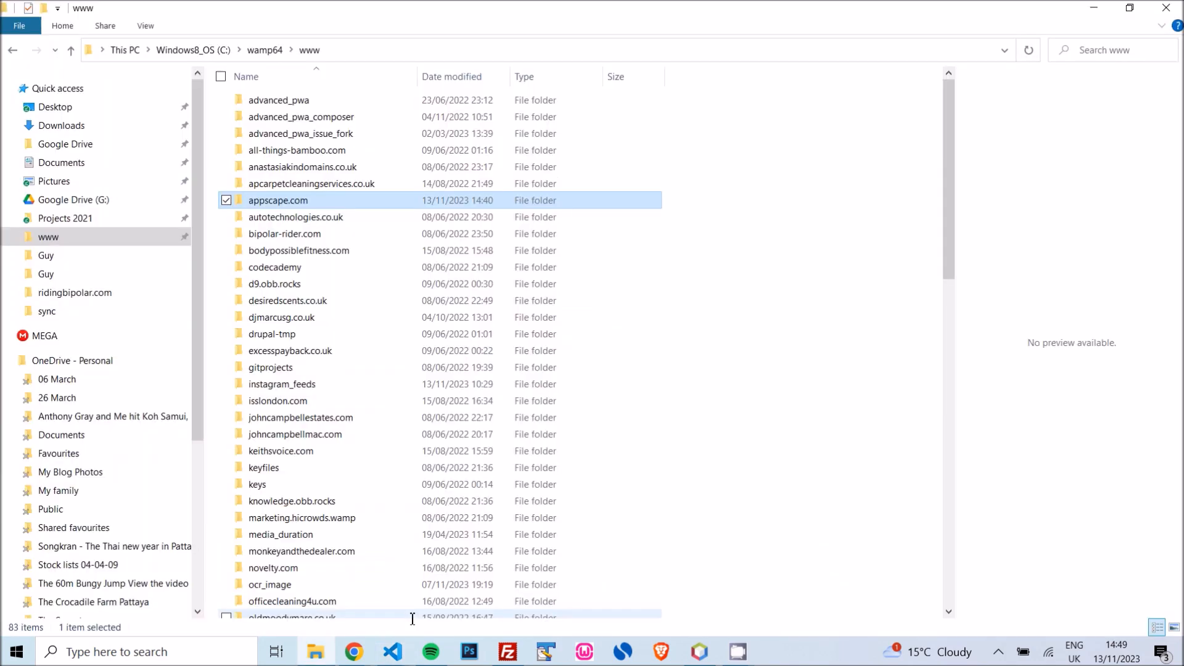
{"action": "double_click", "coordinate": [280, 200]}
{"action": "left_click", "coordinate": [275, 104]}
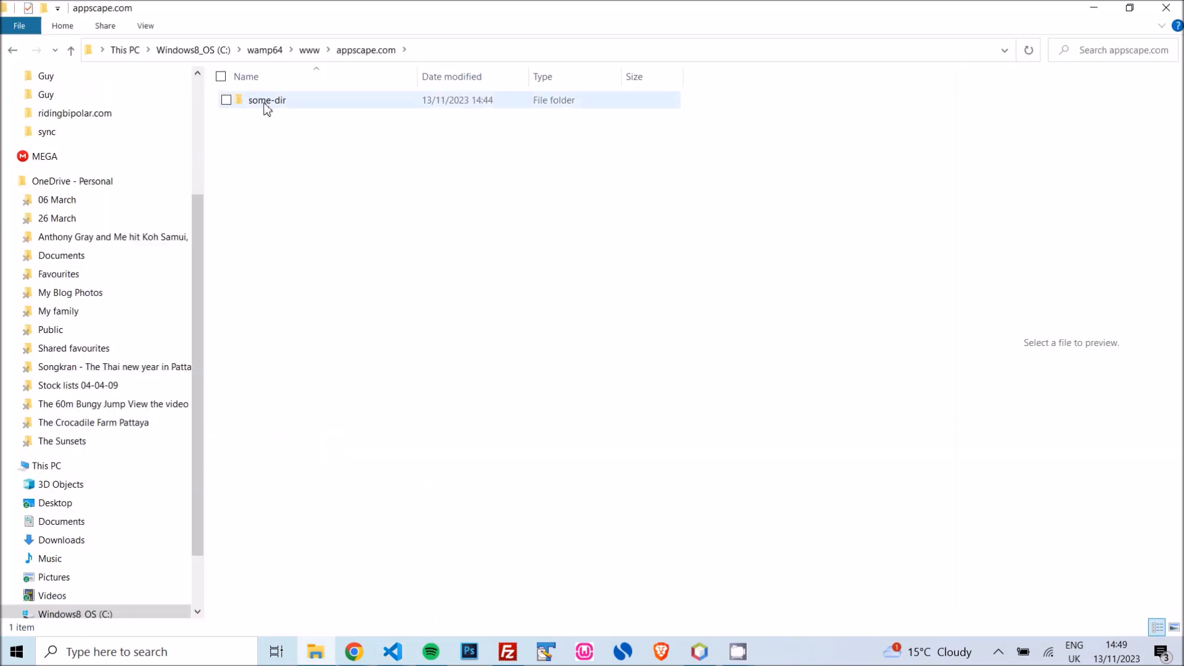
{"action": "double_click", "coordinate": [265, 104]}
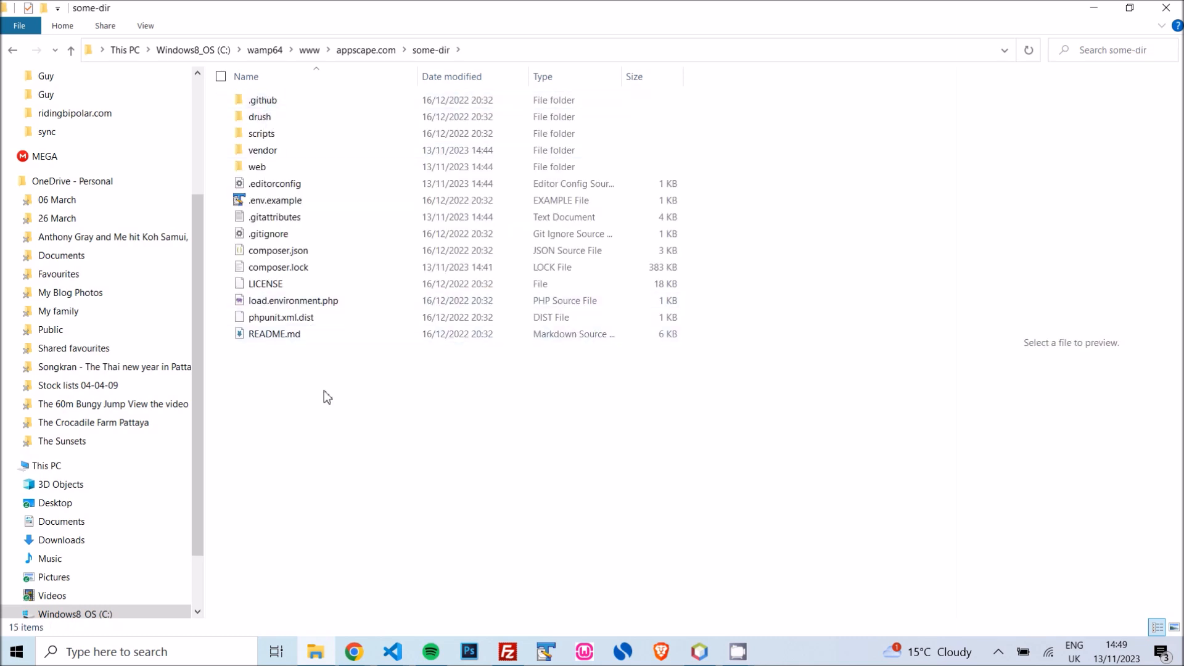
{"action": "key", "text": "ctrl+a"}
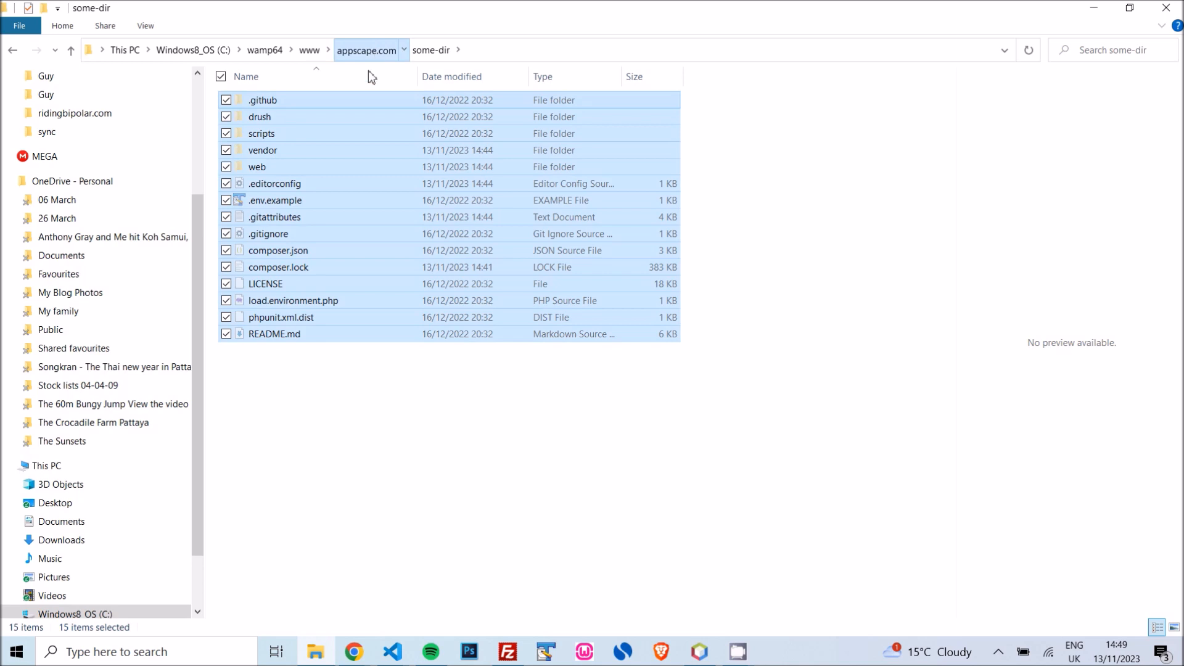
{"action": "left_click", "coordinate": [367, 51]}
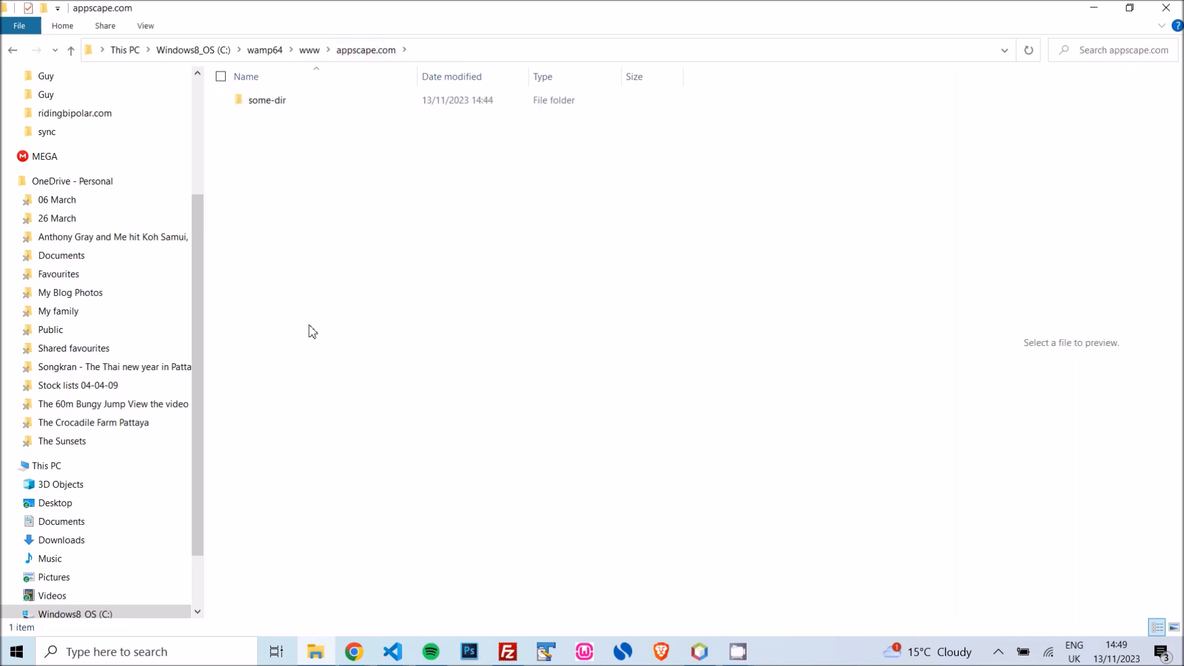
{"action": "key", "text": "ctrl+v"}
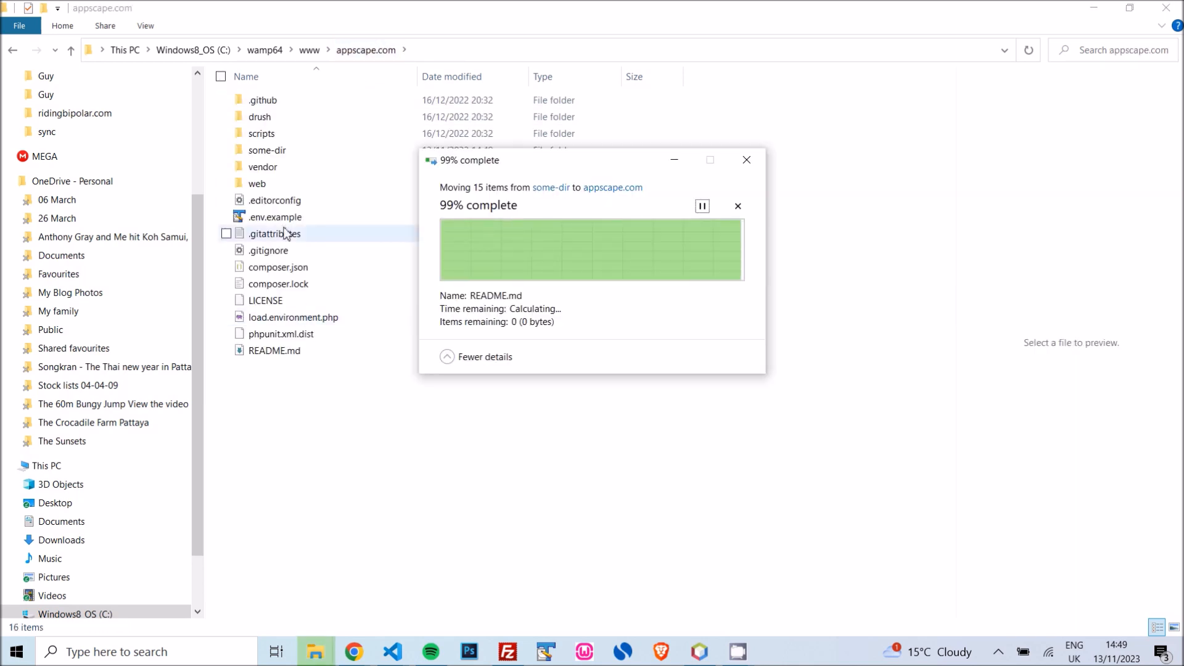
Delete the emptied some-dir folder from appscape.com.
{"action": "left_click", "coordinate": [297, 151]}
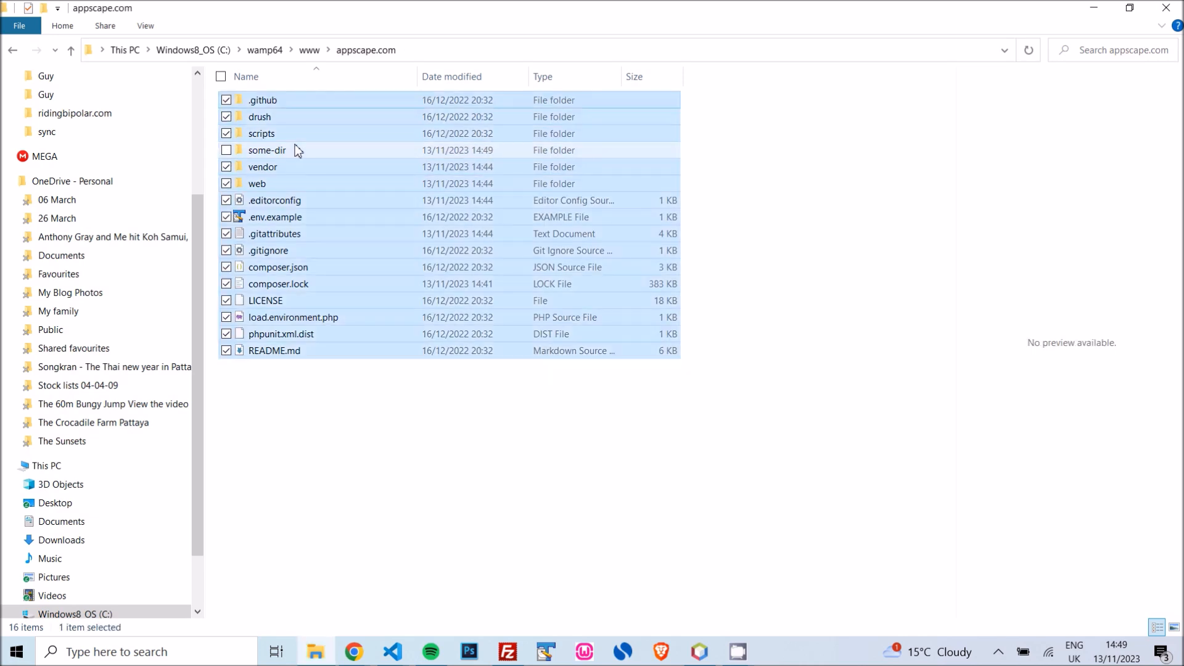
{"action": "left_click", "coordinate": [296, 147]}
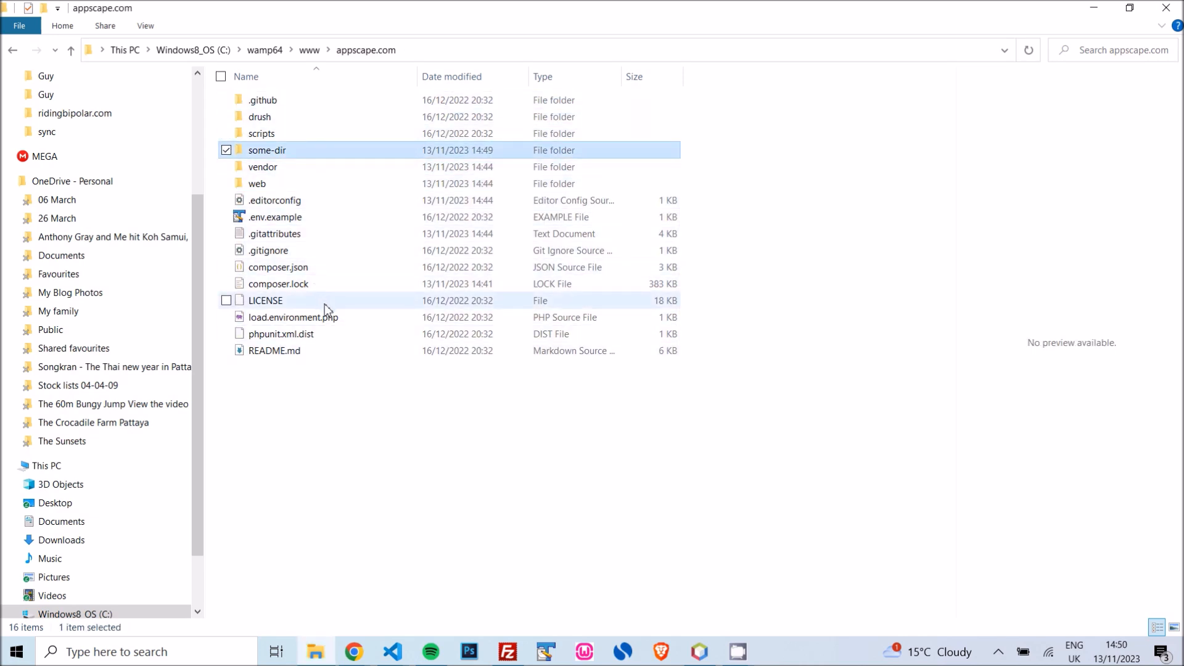
{"action": "key", "text": "Delete"}
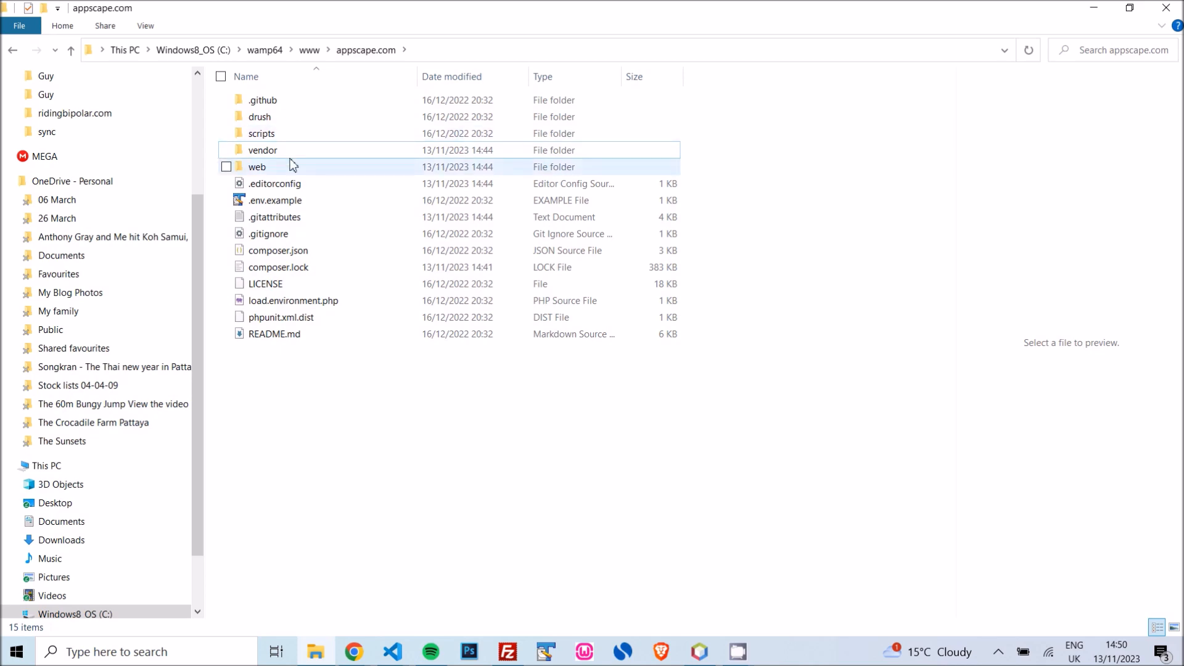
Switch back to Visual Studio Code, rerun the drush site-install command, and answer y to dropping all tables in the appscape database.
{"action": "key", "text": "alt+Tab"}
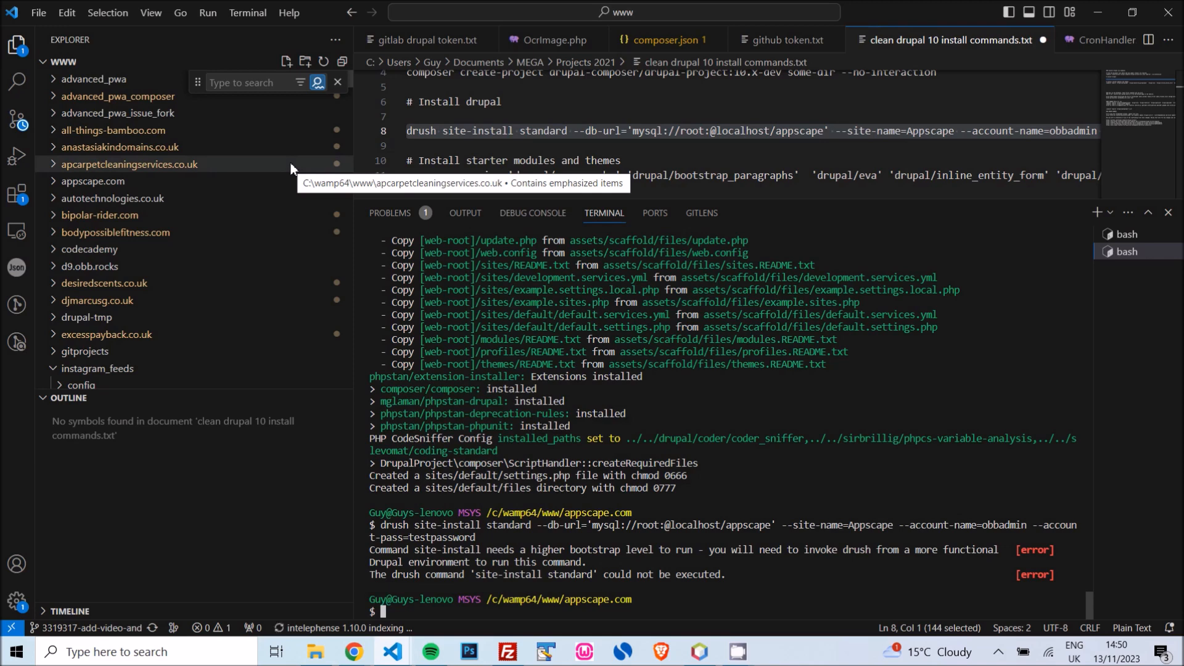
{"action": "key", "text": "Up"}
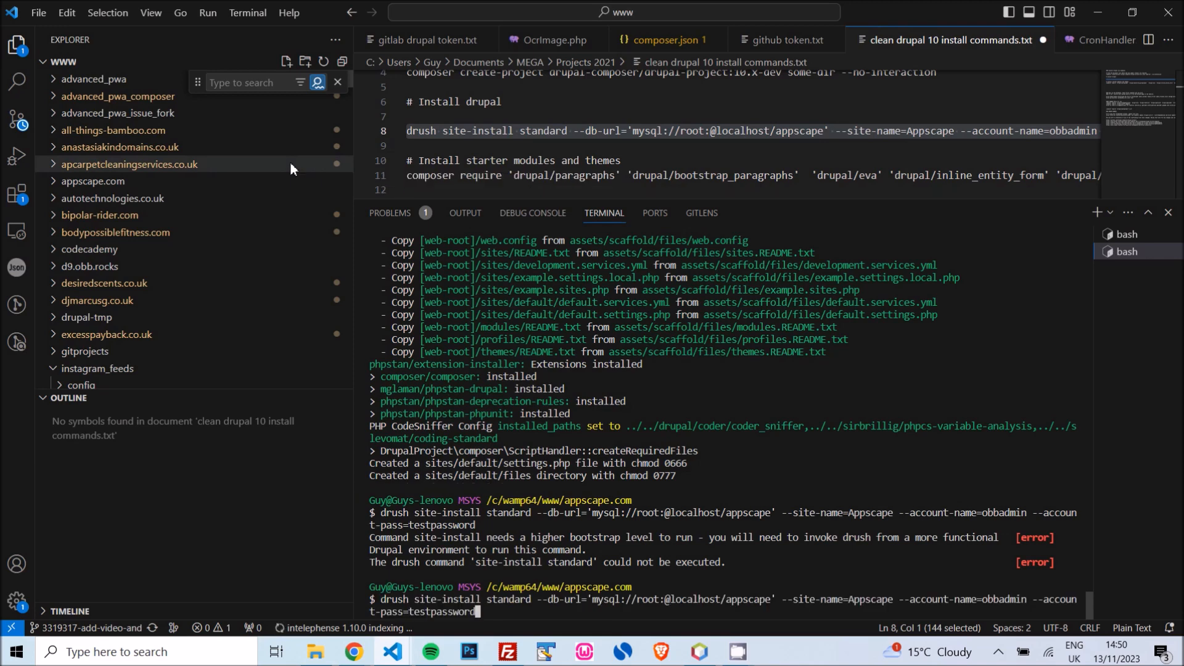
{"action": "key", "text": "Return"}
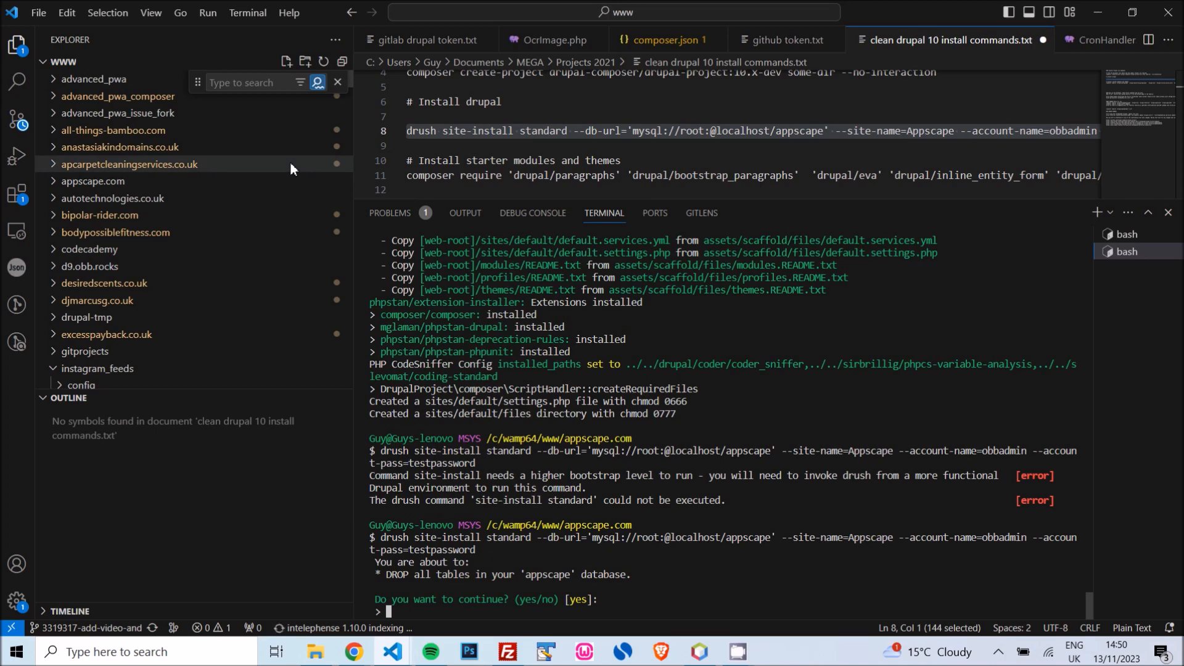
{"action": "type", "text": "y"}
{"action": "key", "text": "Return"}
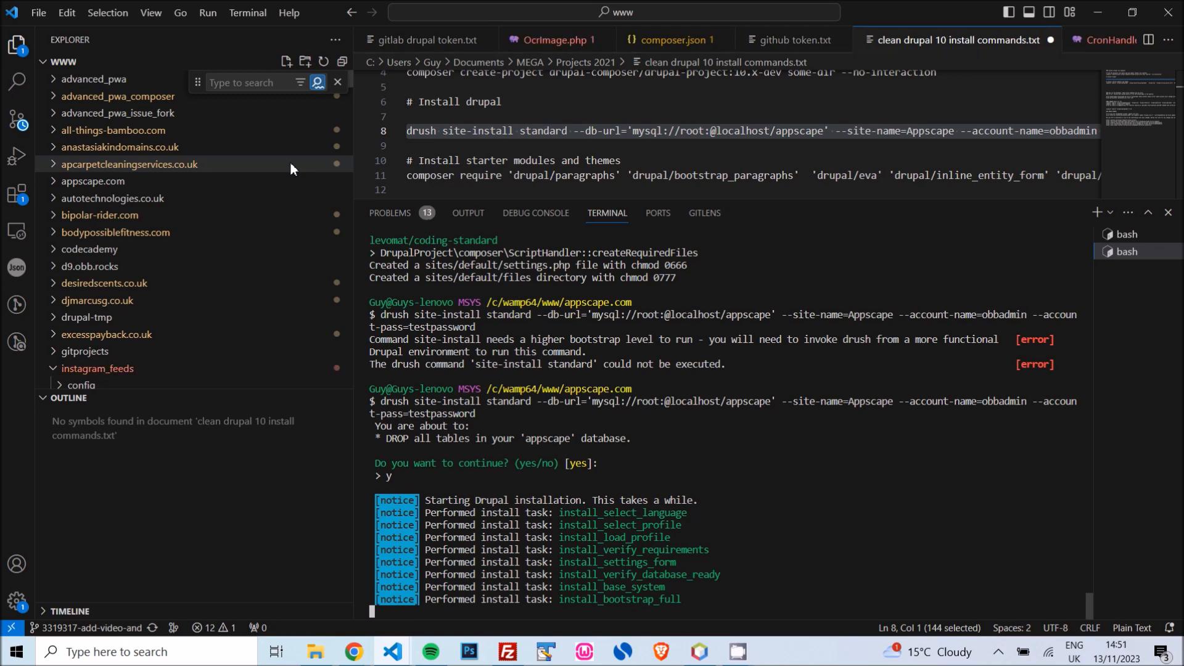
Open the Wampserver localhost homepage in the browser and go to the form for adding a virtual host.
{"action": "left_click", "coordinate": [737, 652]}
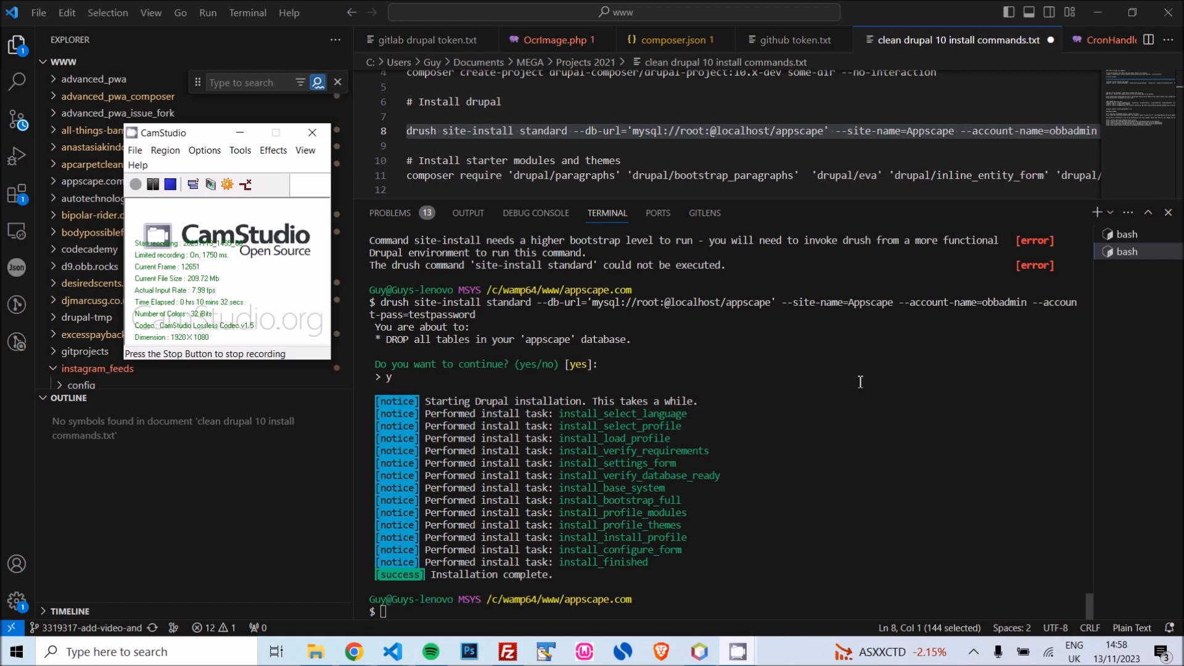
{"action": "left_click", "coordinate": [974, 652]}
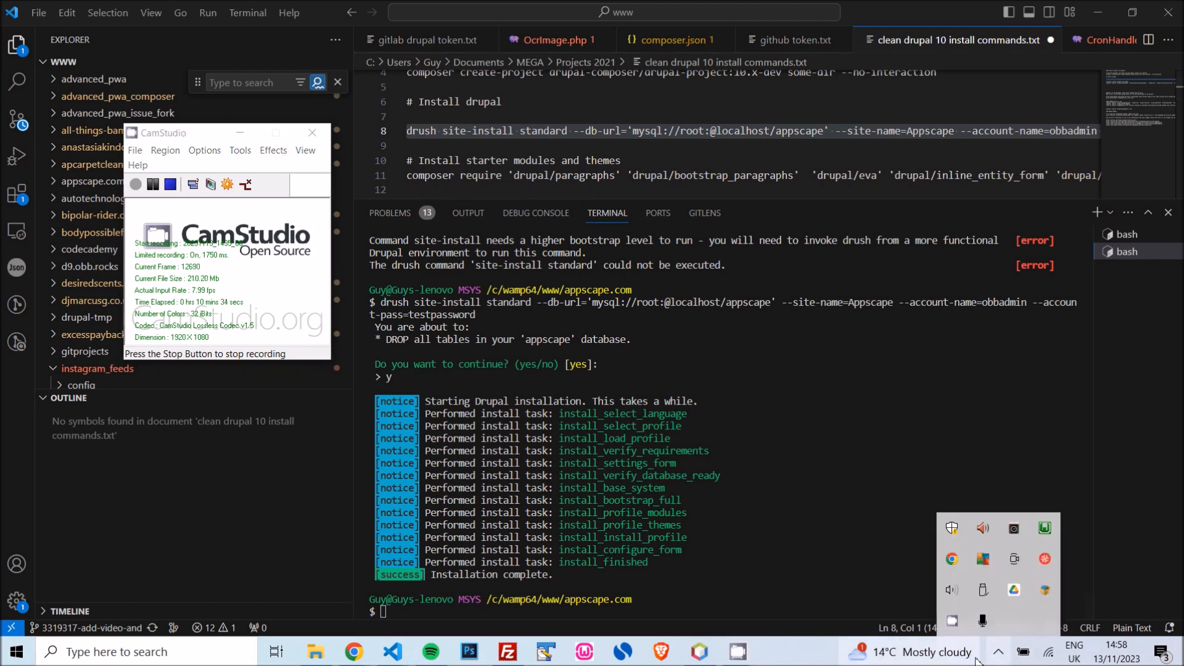
{"action": "left_click", "coordinate": [1045, 530]}
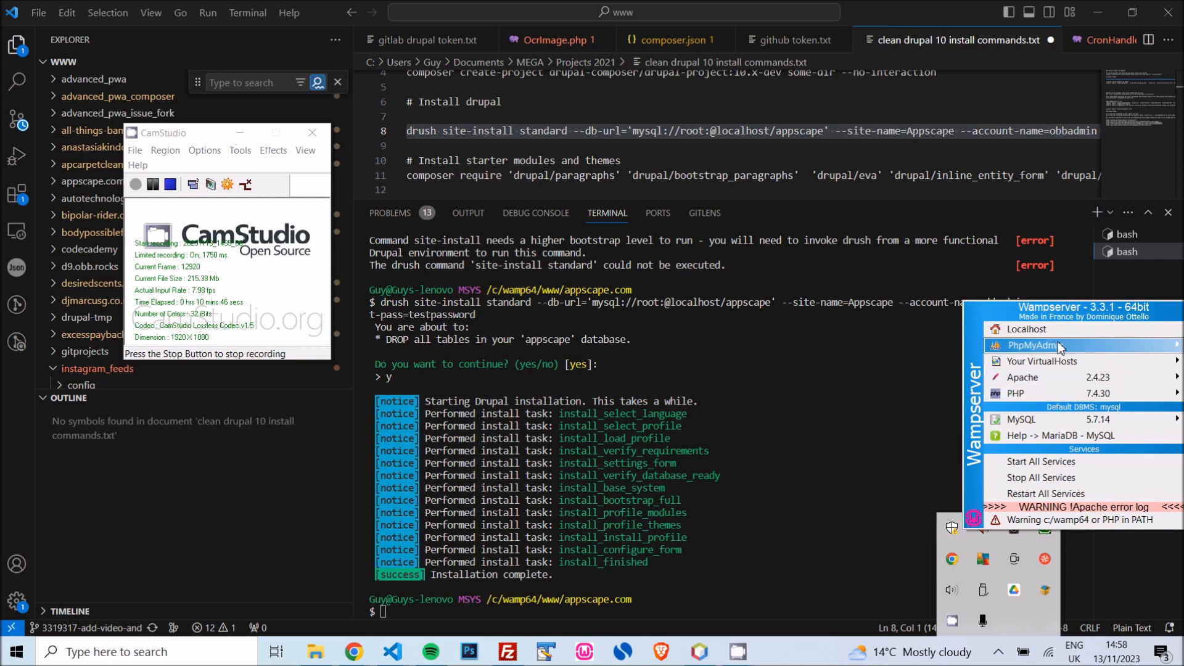
{"action": "left_click", "coordinate": [1025, 329]}
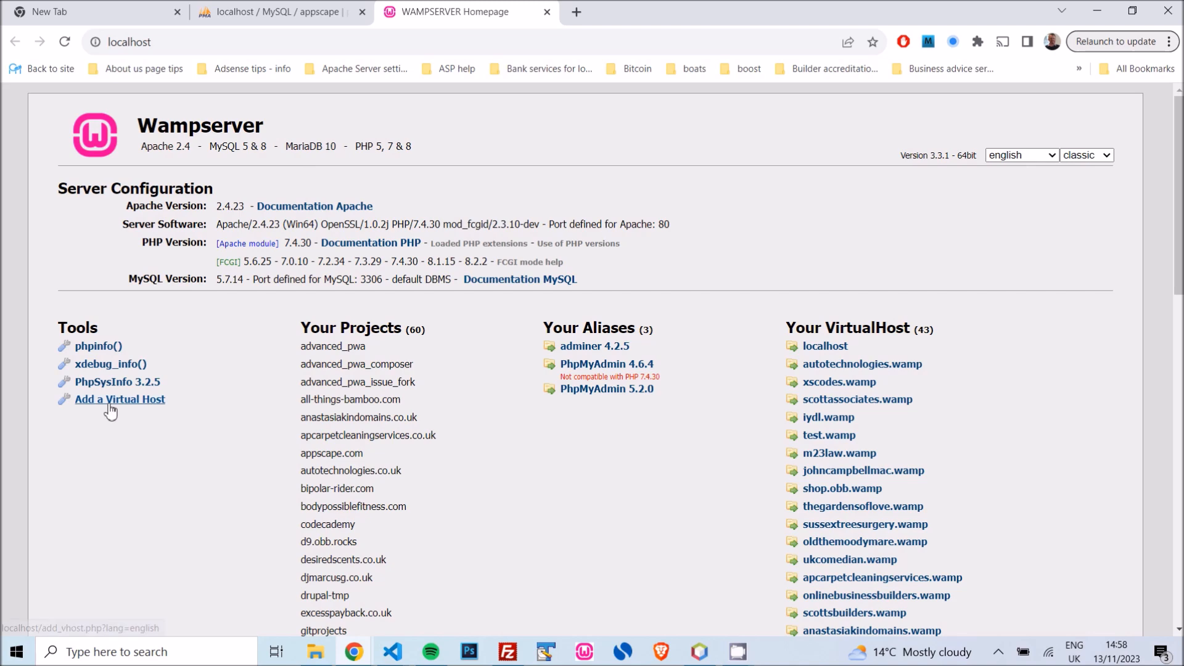
{"action": "left_click", "coordinate": [110, 411]}
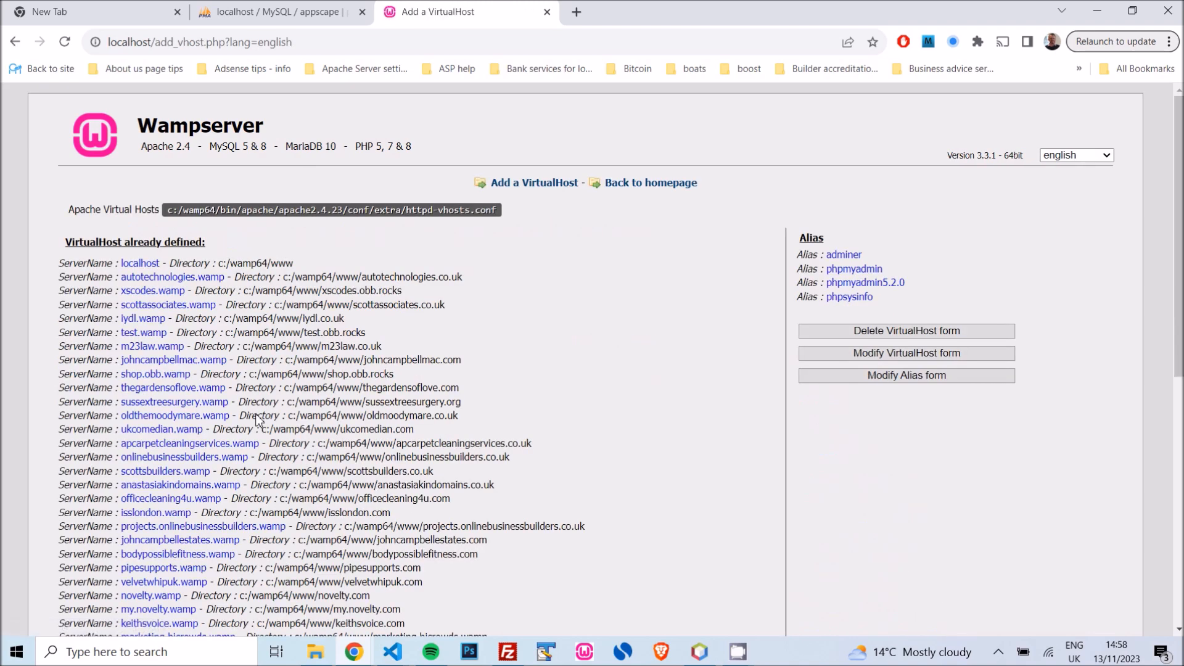
{"action": "scroll", "coordinate": [264, 414], "scroll_direction": "down", "scroll_amount": 10}
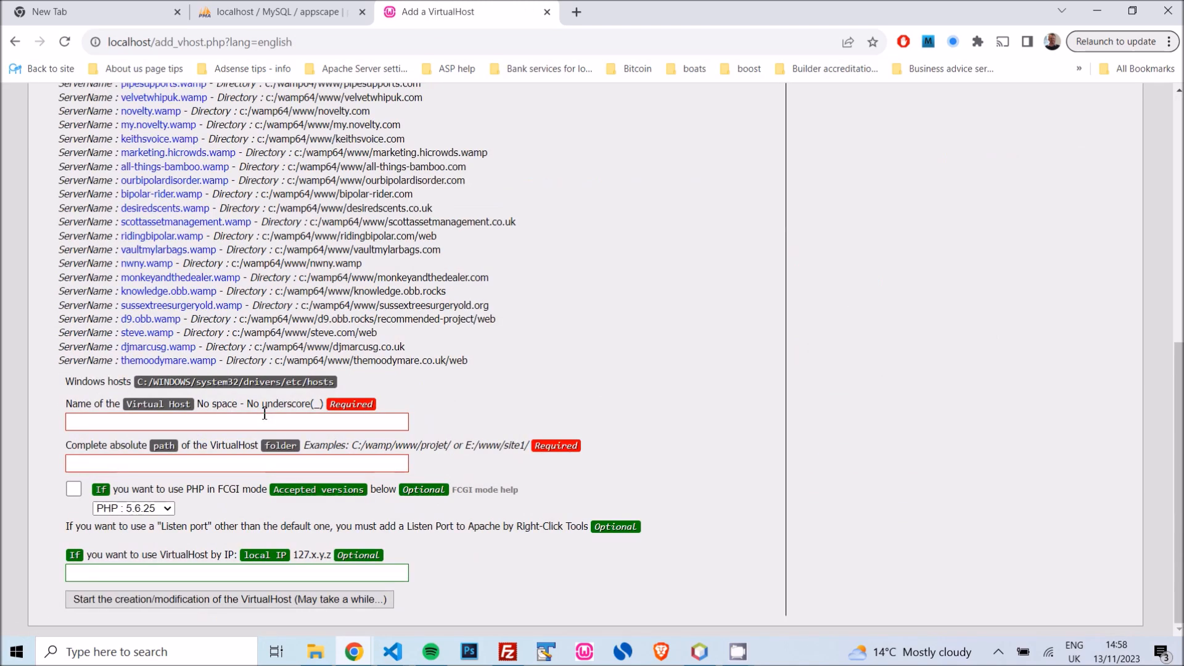
Create a virtual host named appscape.wamp with the folder path c:/wamp64/www/appscape.com/web.
{"action": "left_click", "coordinate": [91, 423]}
{"action": "type", "text": "appsca"}
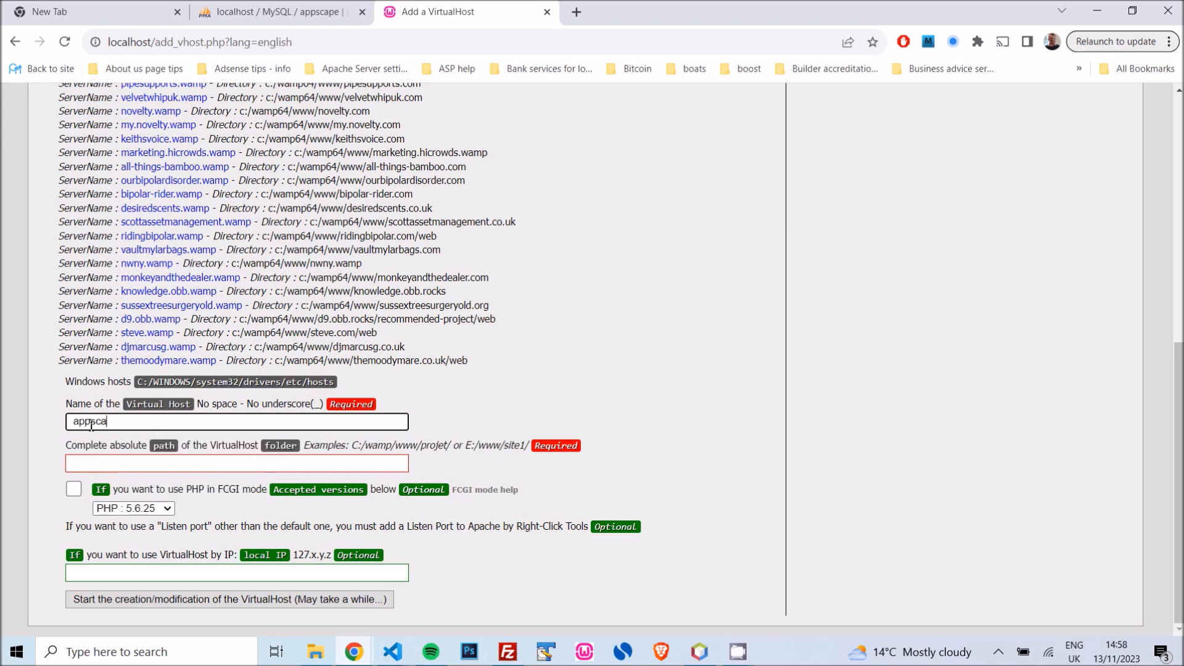
{"action": "type", "text": "pe.wamp"}
{"action": "left_click", "coordinate": [105, 463]}
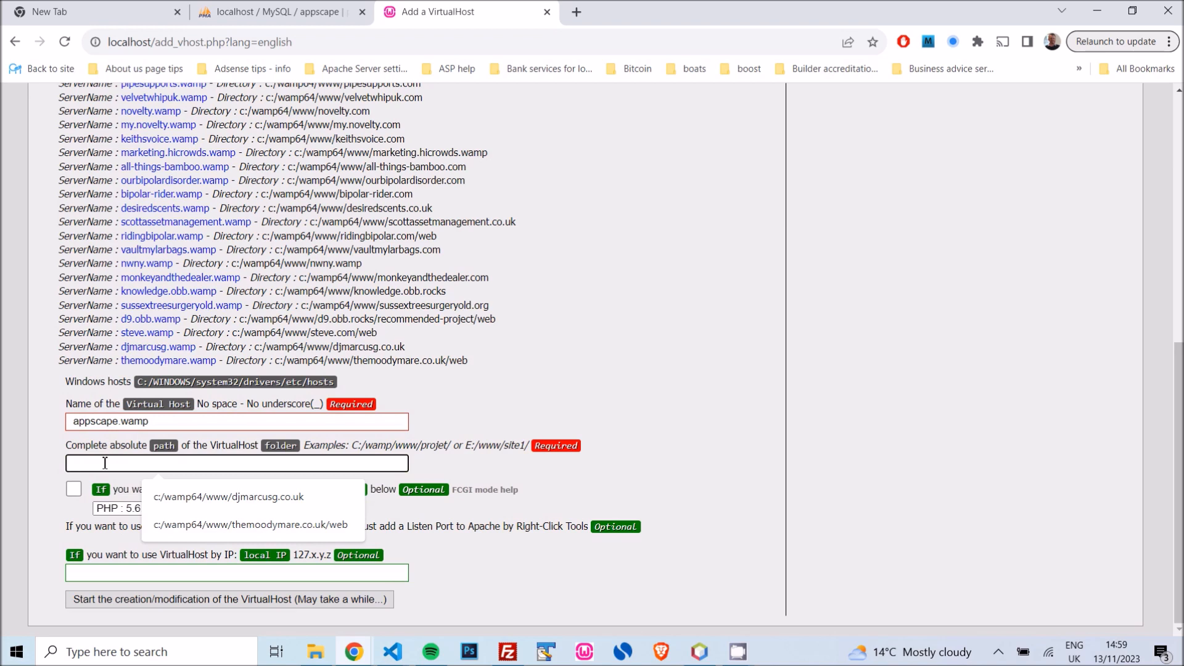
{"action": "type", "text": "c:/wamp64/www/appscape.com/web"}
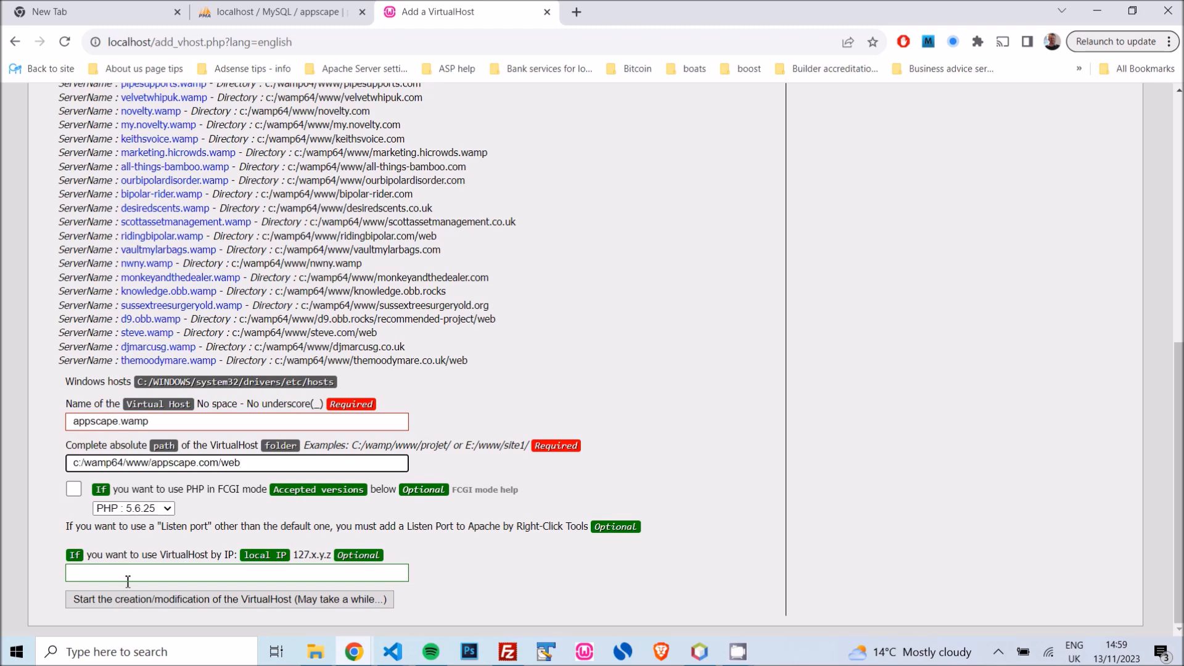
{"action": "left_click", "coordinate": [141, 607]}
{"action": "left_click", "coordinate": [140, 602]}
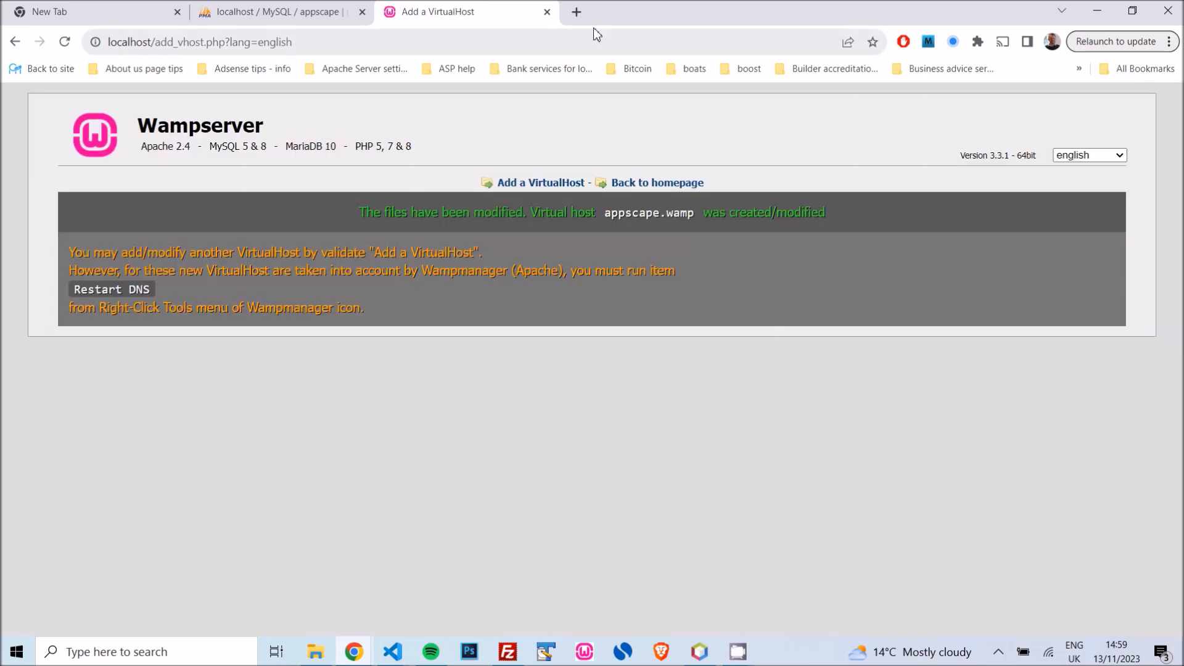
Close the Add a VirtualHost page and restart all Wampserver services.
{"action": "left_click", "coordinate": [547, 12]}
{"action": "left_click", "coordinate": [999, 652]}
{"action": "left_click", "coordinate": [1045, 529]}
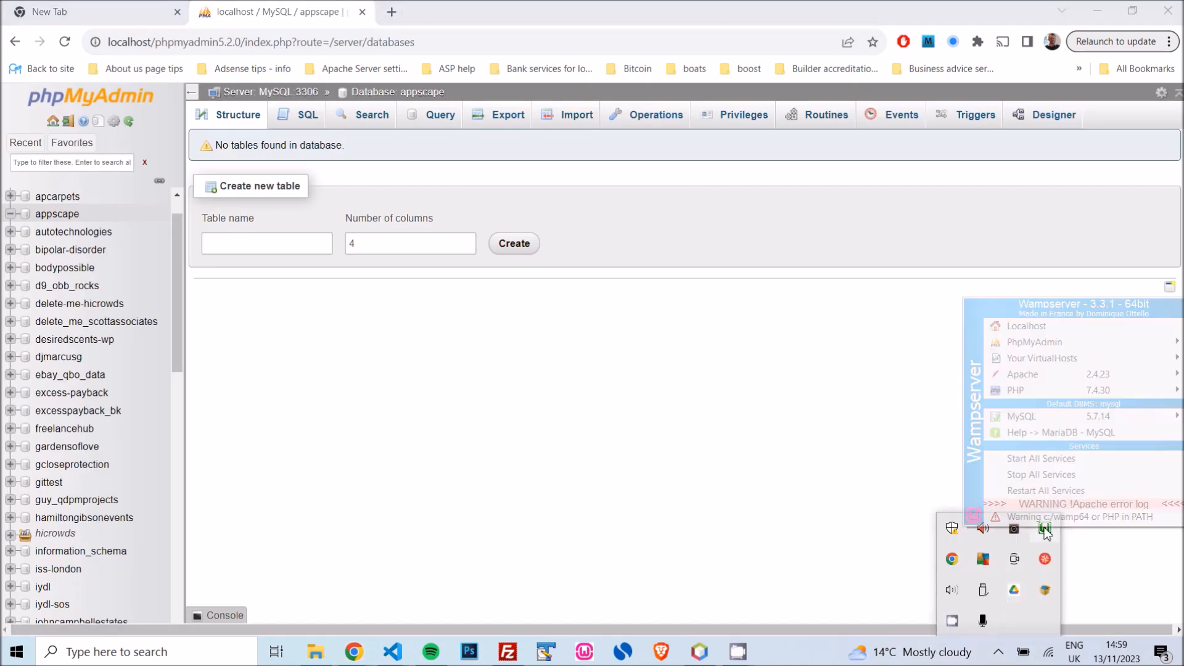
{"action": "left_click", "coordinate": [1053, 489]}
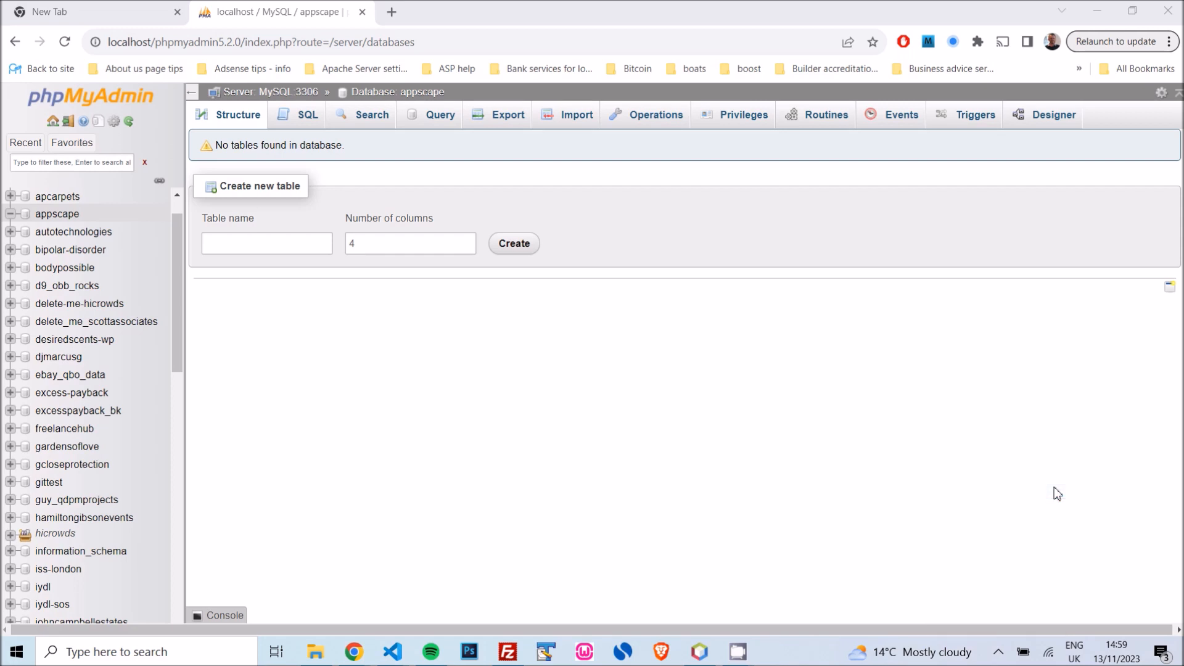
{"action": "left_click", "coordinate": [998, 652]}
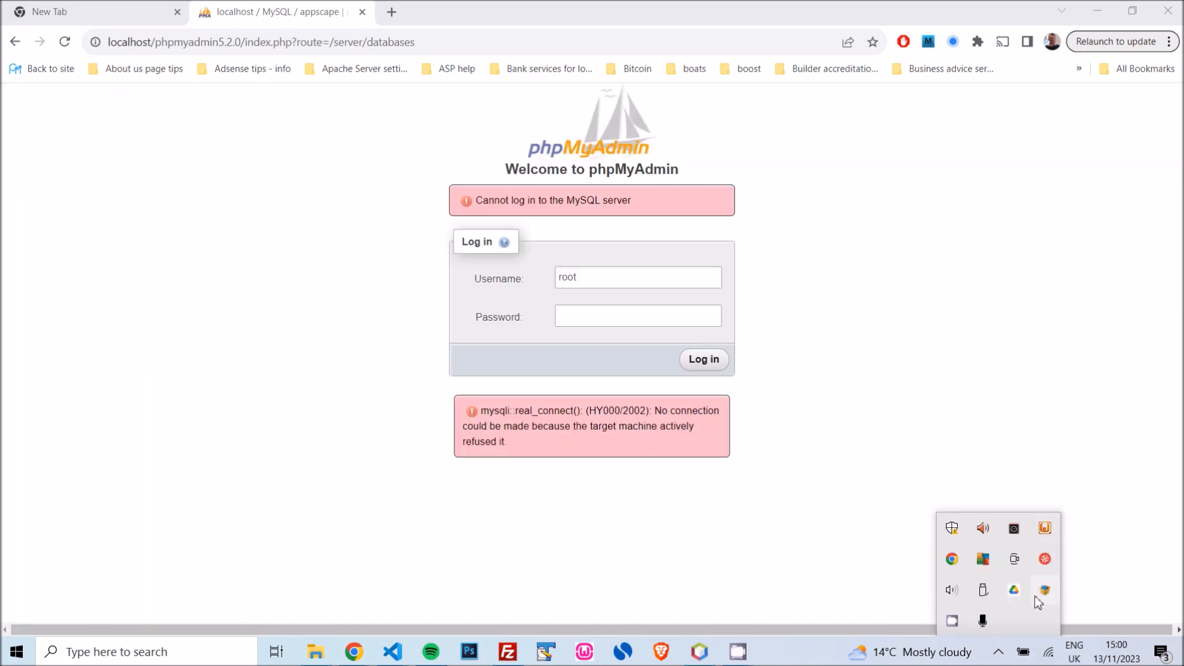
Set Wampserver's PHP version to 8.1.15.
{"action": "left_click", "coordinate": [1044, 534]}
{"action": "left_click", "coordinate": [1044, 543]}
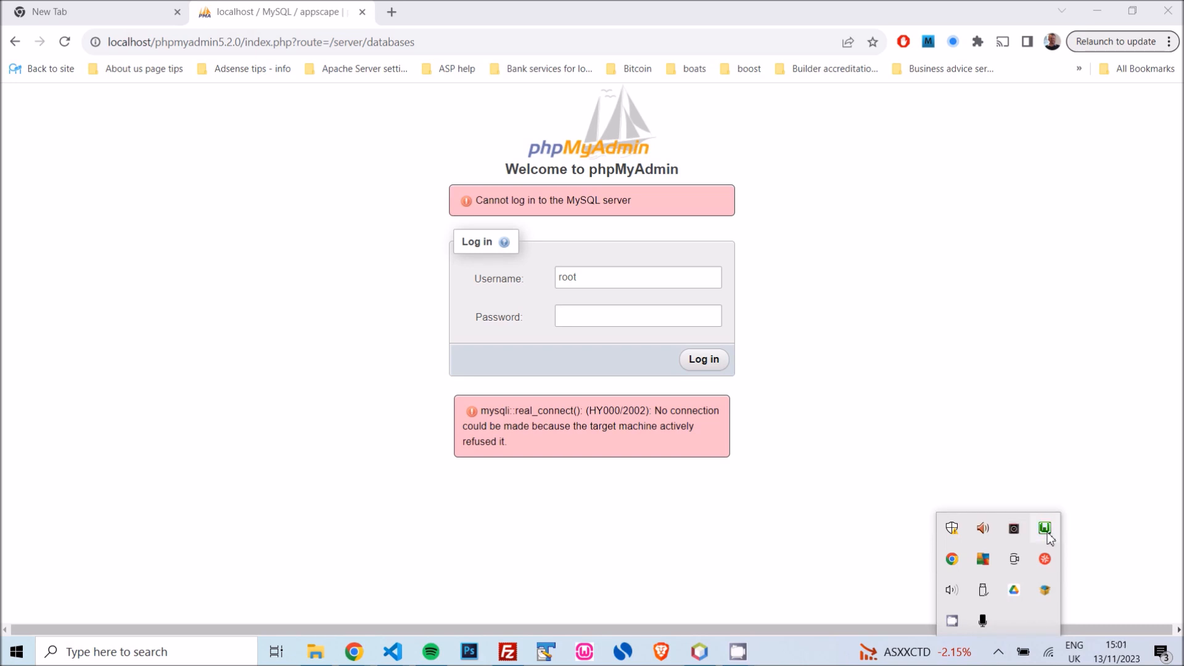
{"action": "left_click", "coordinate": [1047, 533]}
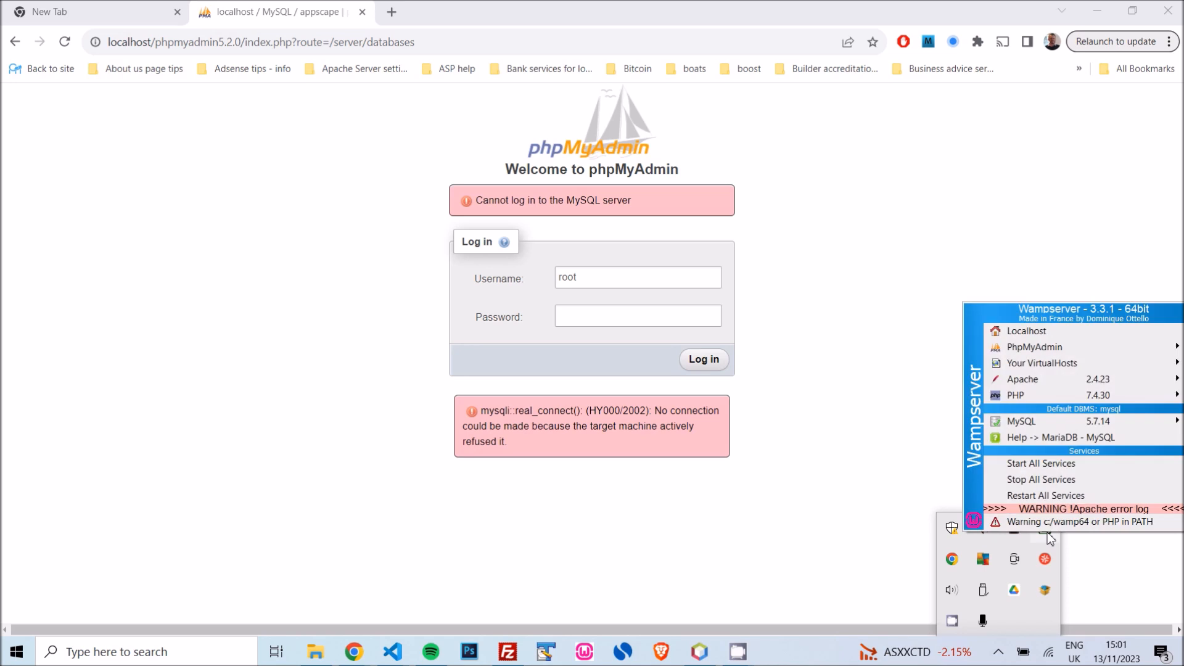
{"action": "mouse_move", "coordinate": [1069, 401]}
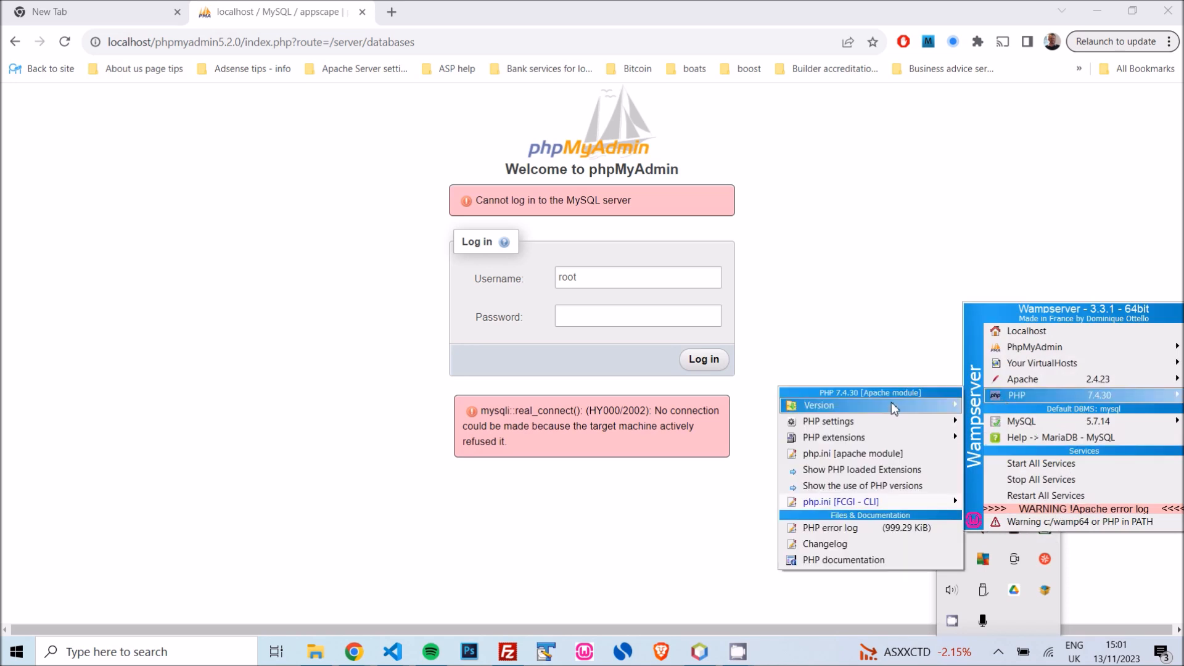
{"action": "mouse_move", "coordinate": [891, 405]}
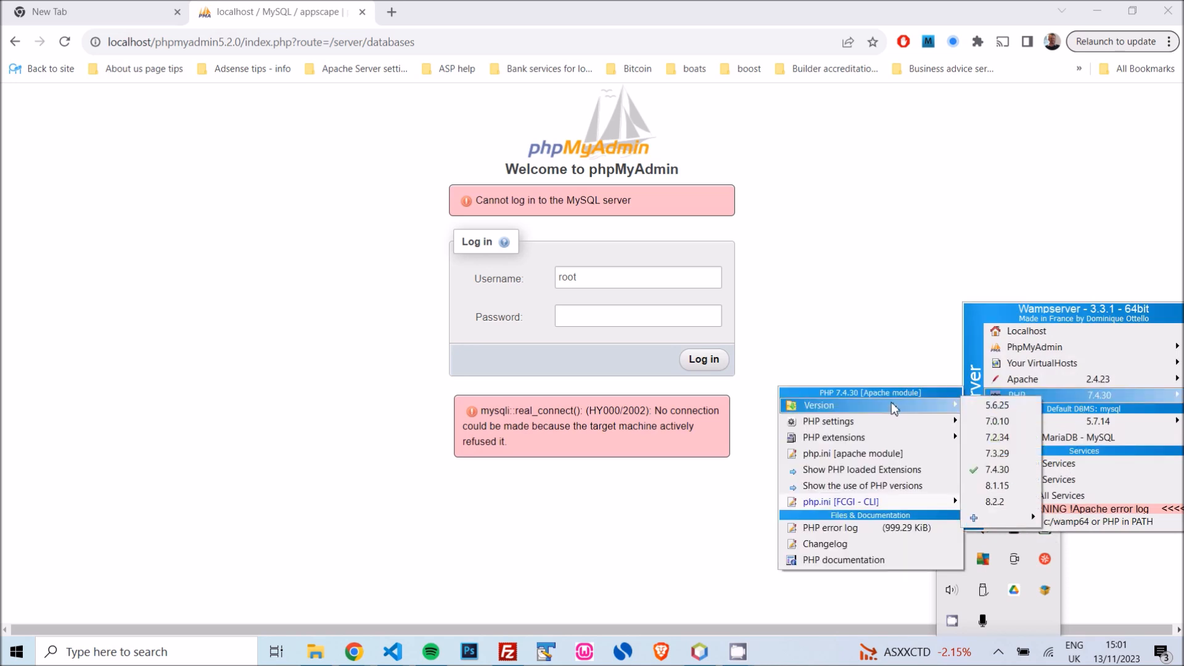
{"action": "left_click", "coordinate": [999, 486]}
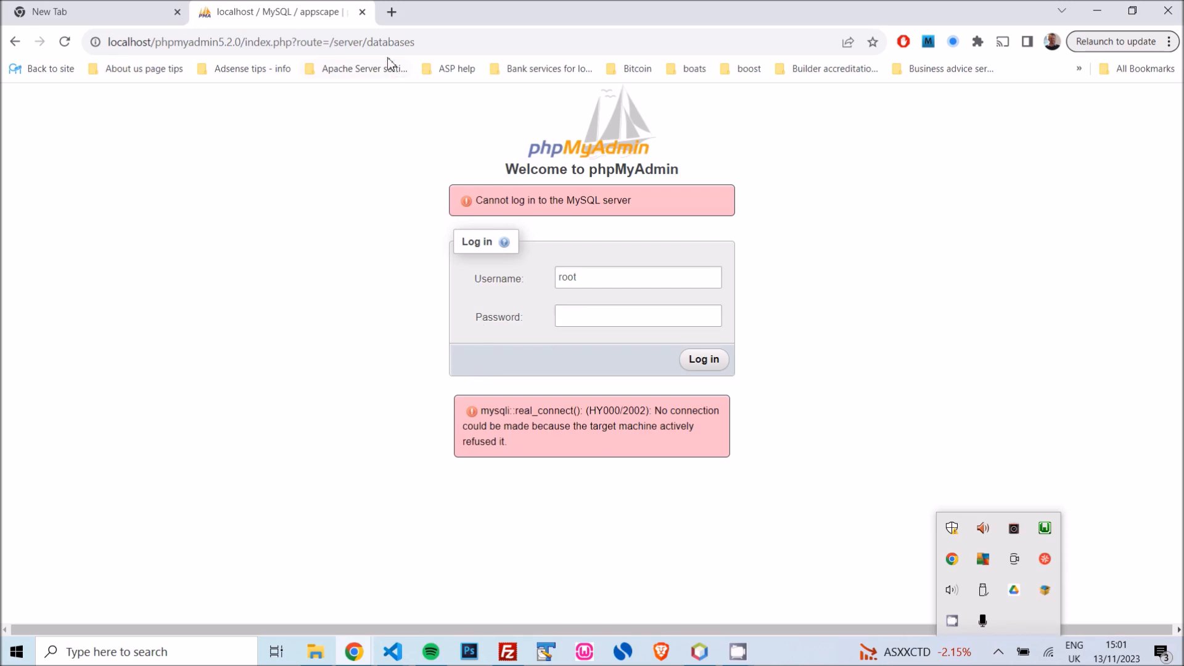
Close the phpMyAdmin page and load the site at appscape.wamp in the browser.
{"action": "left_click", "coordinate": [361, 12]}
{"action": "left_click", "coordinate": [234, 48]}
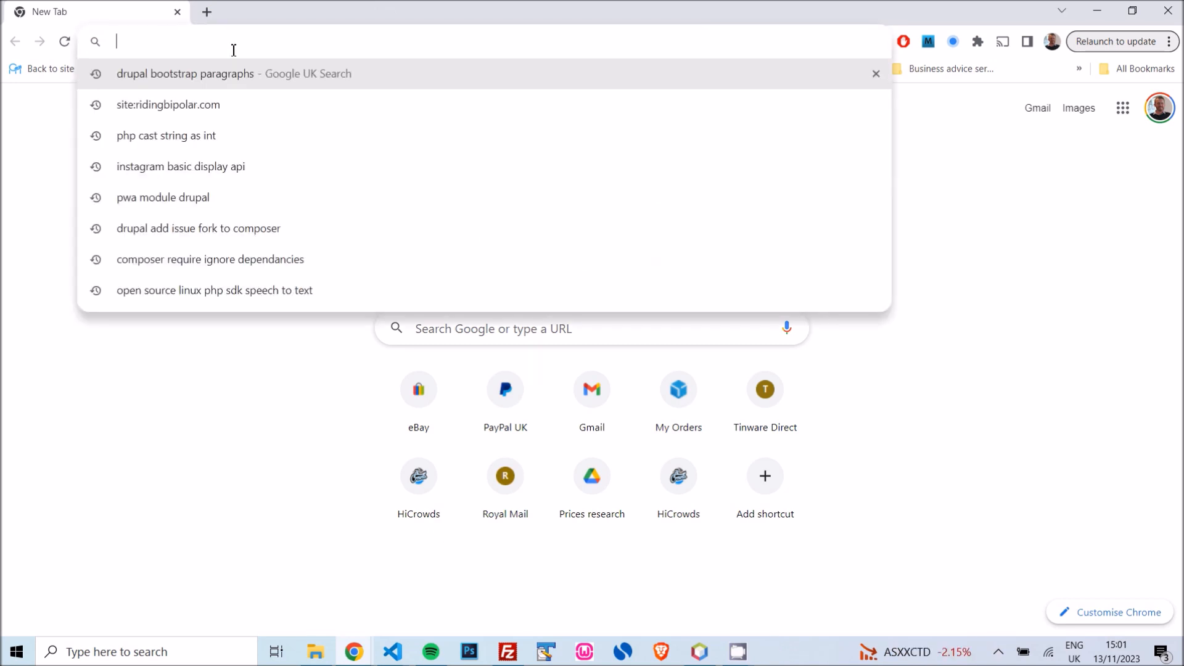
{"action": "type", "text": "appscape.wamp"}
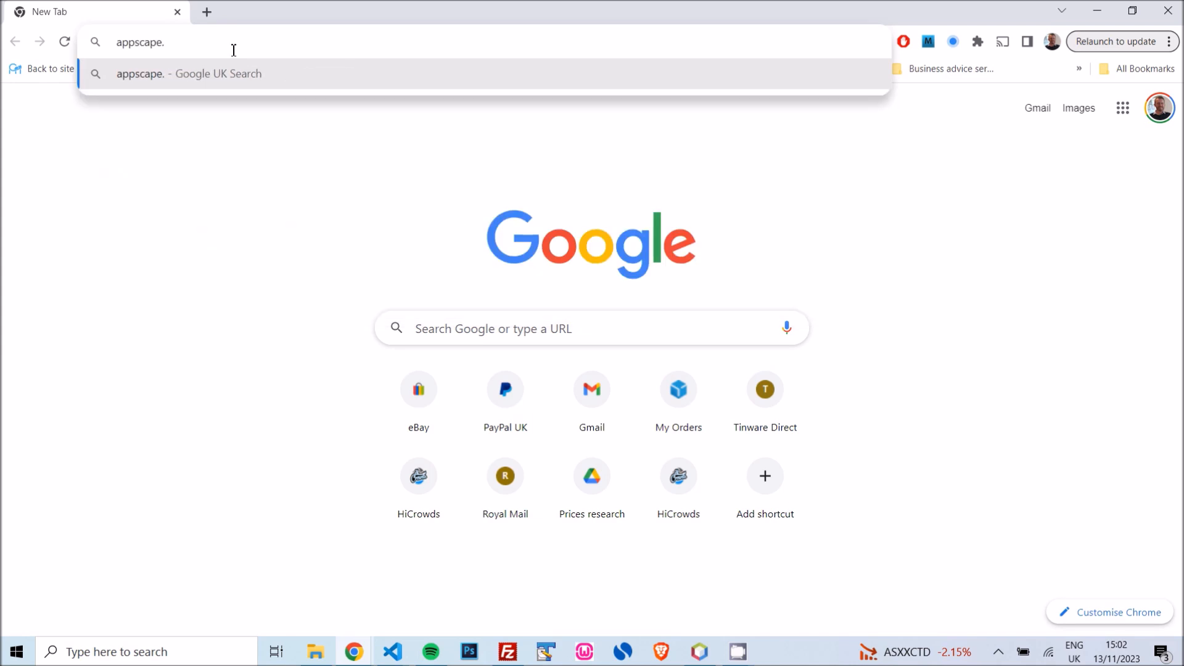
{"action": "key", "text": "Return"}
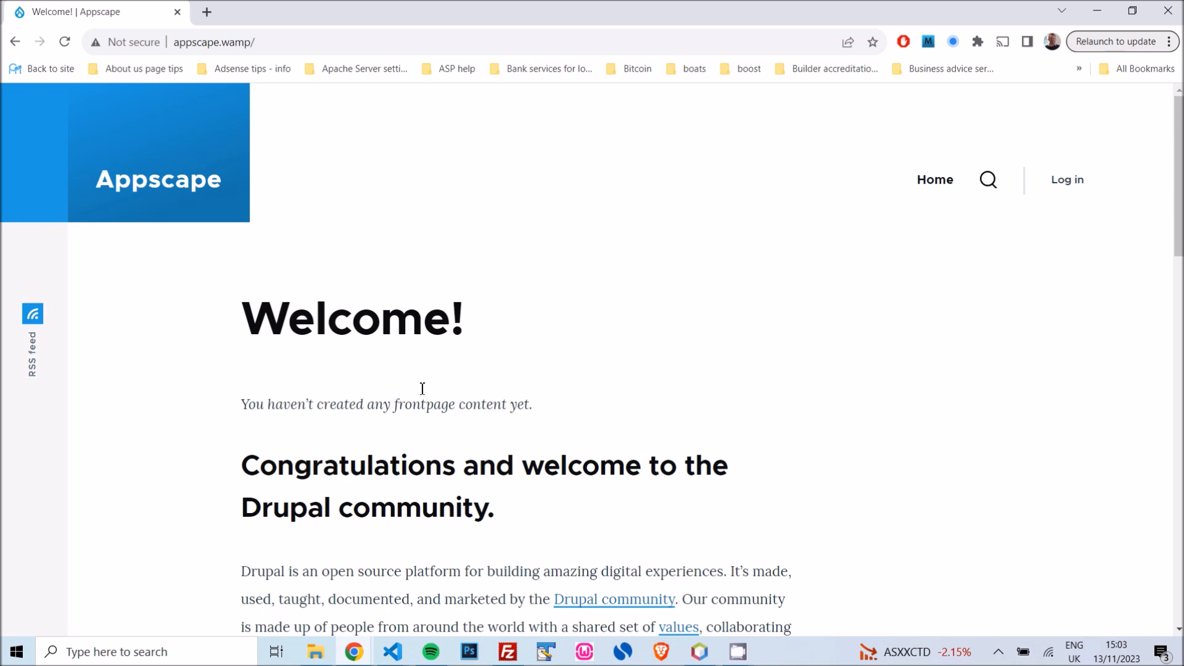
Log in to the Appscape site with the username obbadmin and the account password.
{"action": "left_click", "coordinate": [1058, 195]}
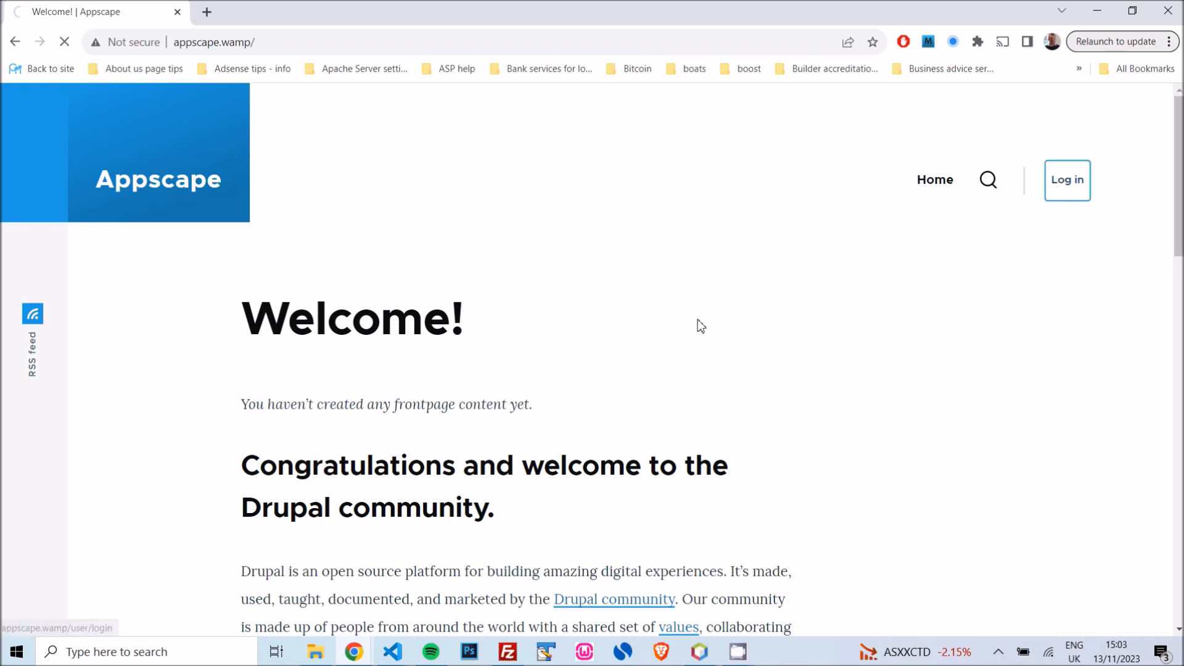
{"action": "scroll", "coordinate": [486, 482], "scroll_direction": "down", "scroll_amount": 5}
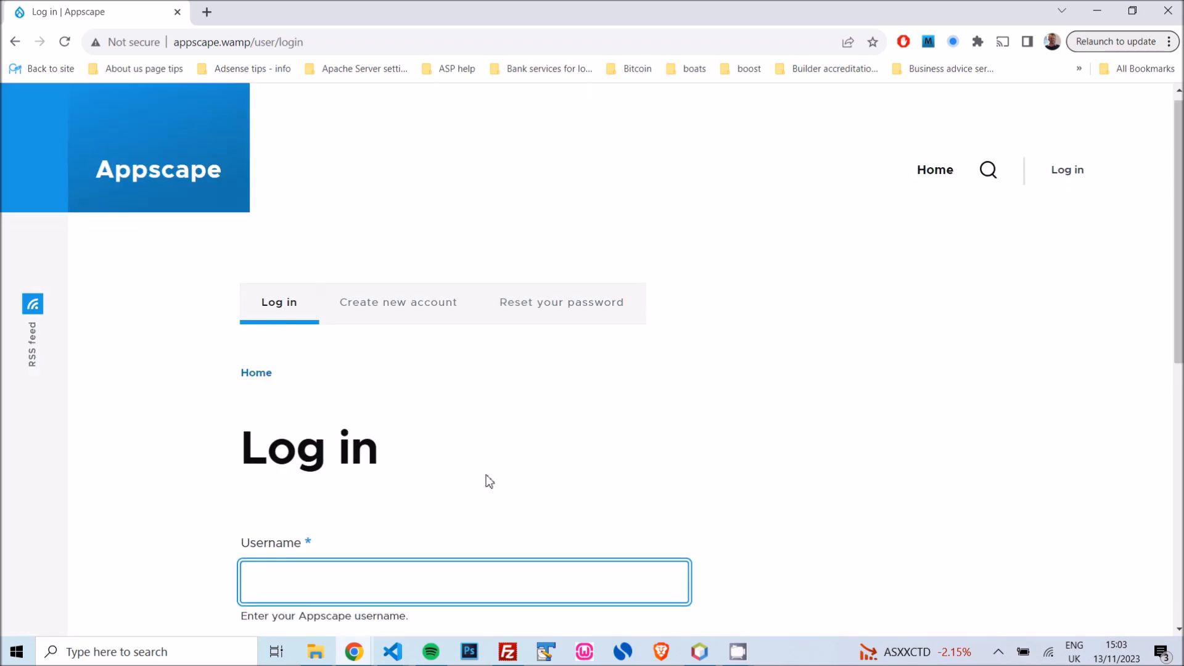
{"action": "left_click", "coordinate": [332, 286]}
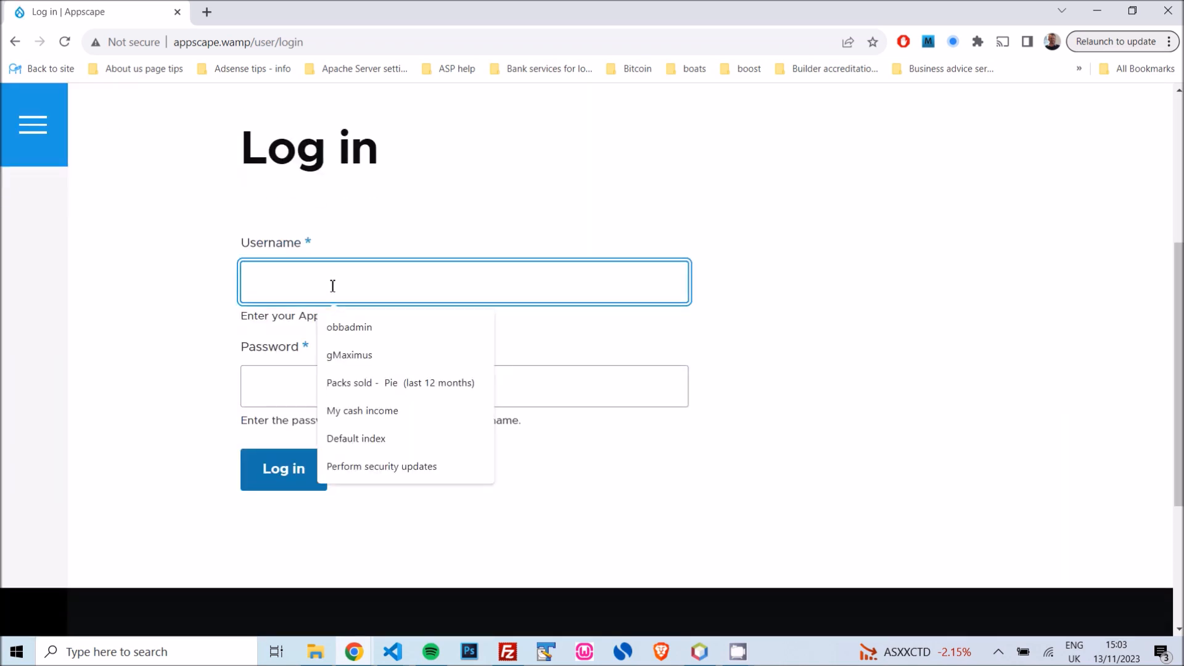
{"action": "left_click", "coordinate": [357, 334]}
{"action": "left_click", "coordinate": [307, 388]}
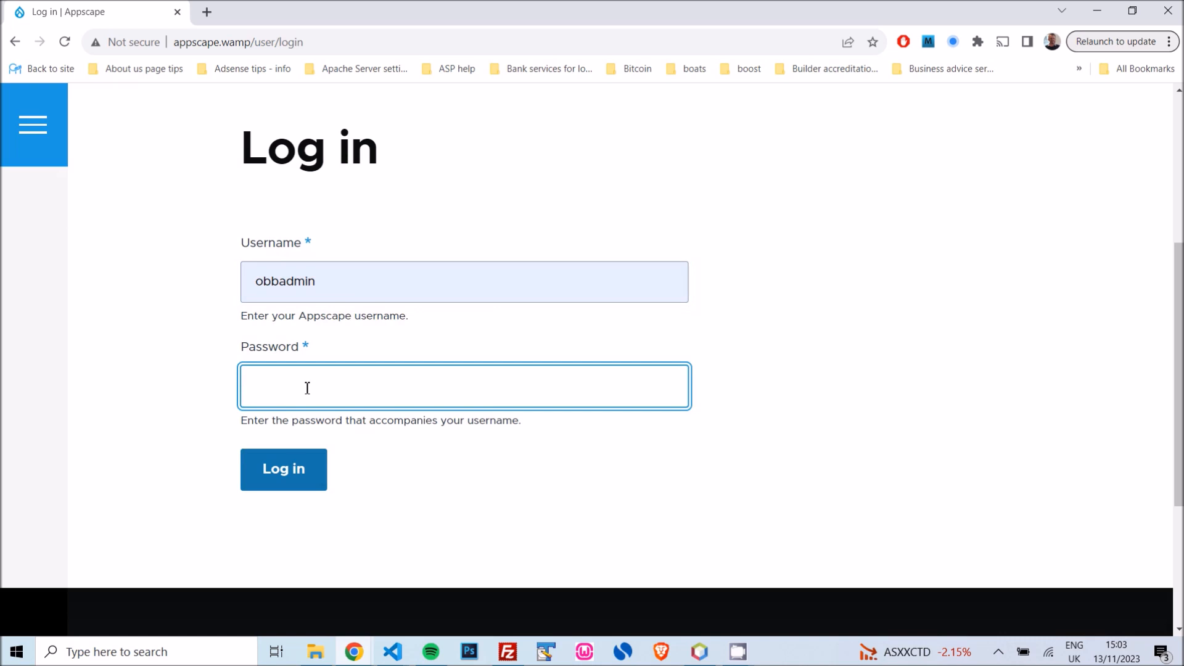
{"action": "type", "text": "••"}
{"action": "key", "text": "Return"}
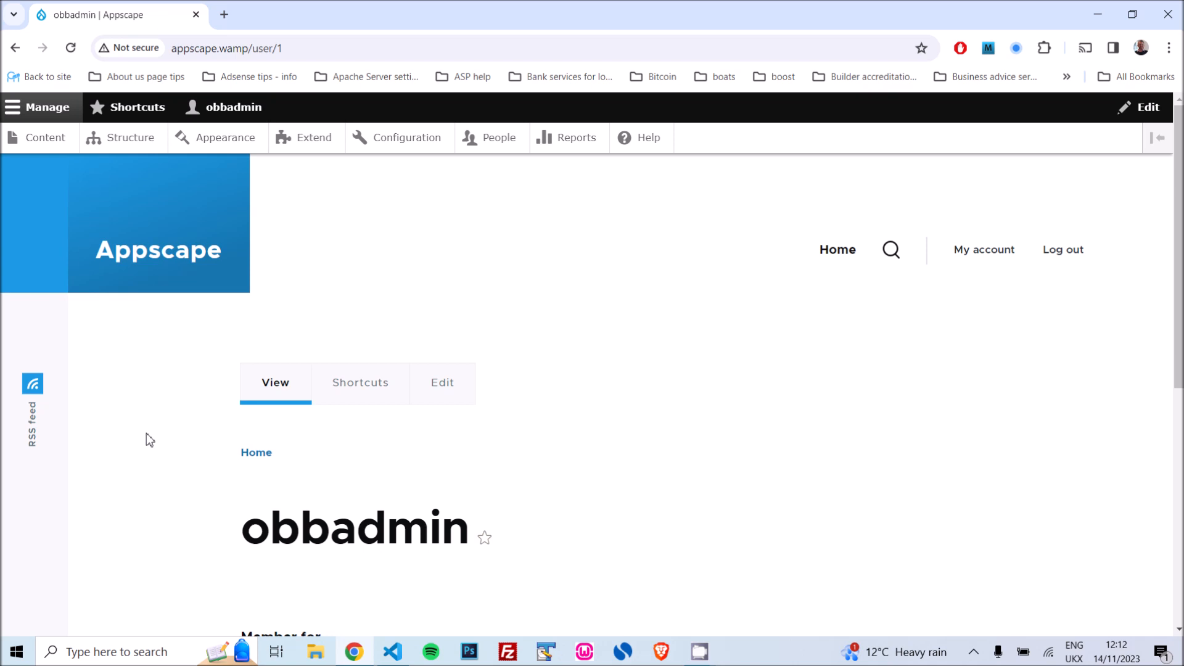
Switch to Visual Studio Code and run the composer require command for the starter modules and themes from the install commands file in the appscape.com terminal.
{"action": "key", "text": "alt+Tab"}
{"action": "key", "text": "alt+Tab"}
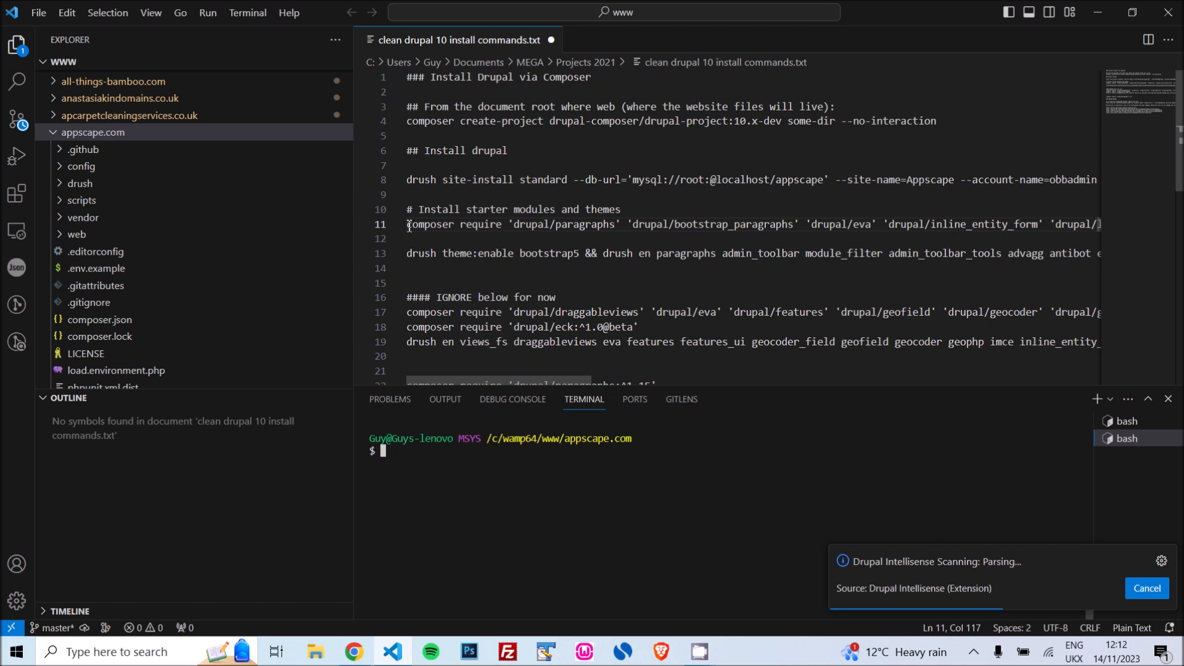
{"action": "left_click", "coordinate": [407, 226]}
{"action": "key", "text": "shift+End"}
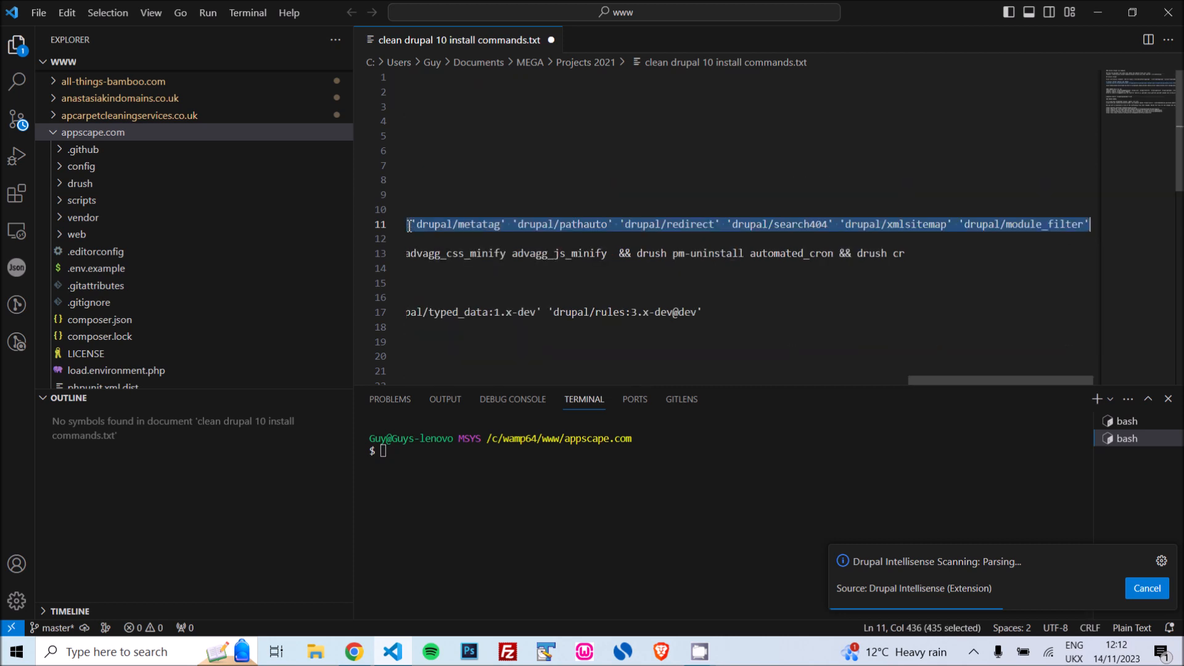
{"action": "left_click", "coordinate": [417, 460]}
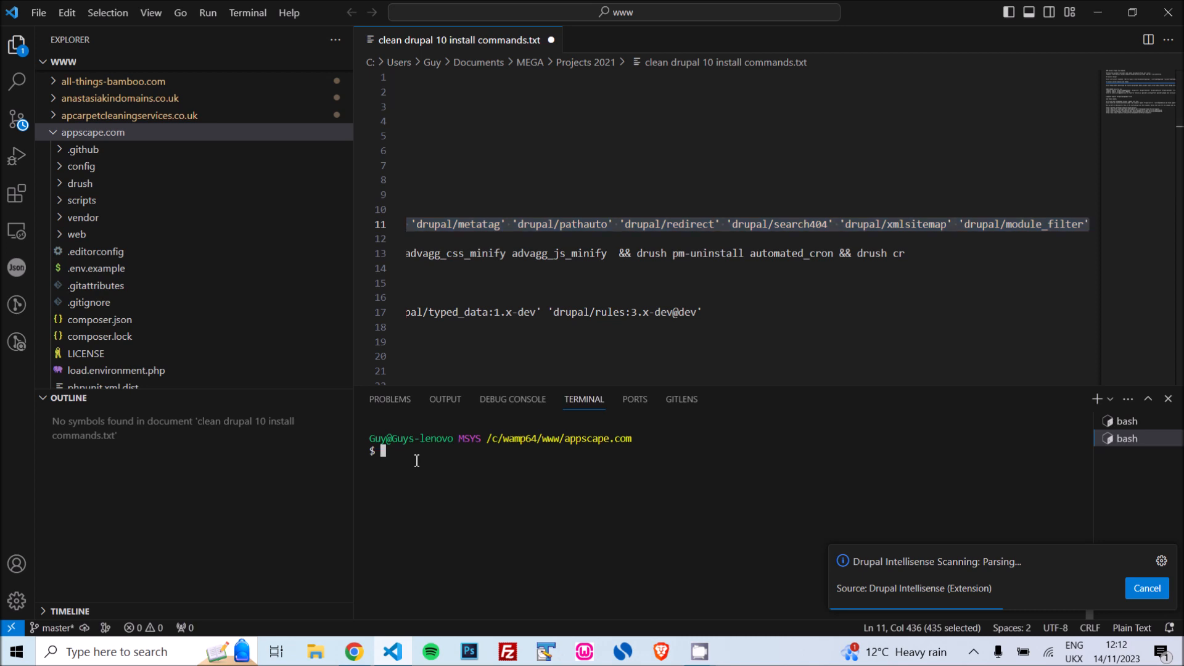
{"action": "key", "text": "ctrl+v"}
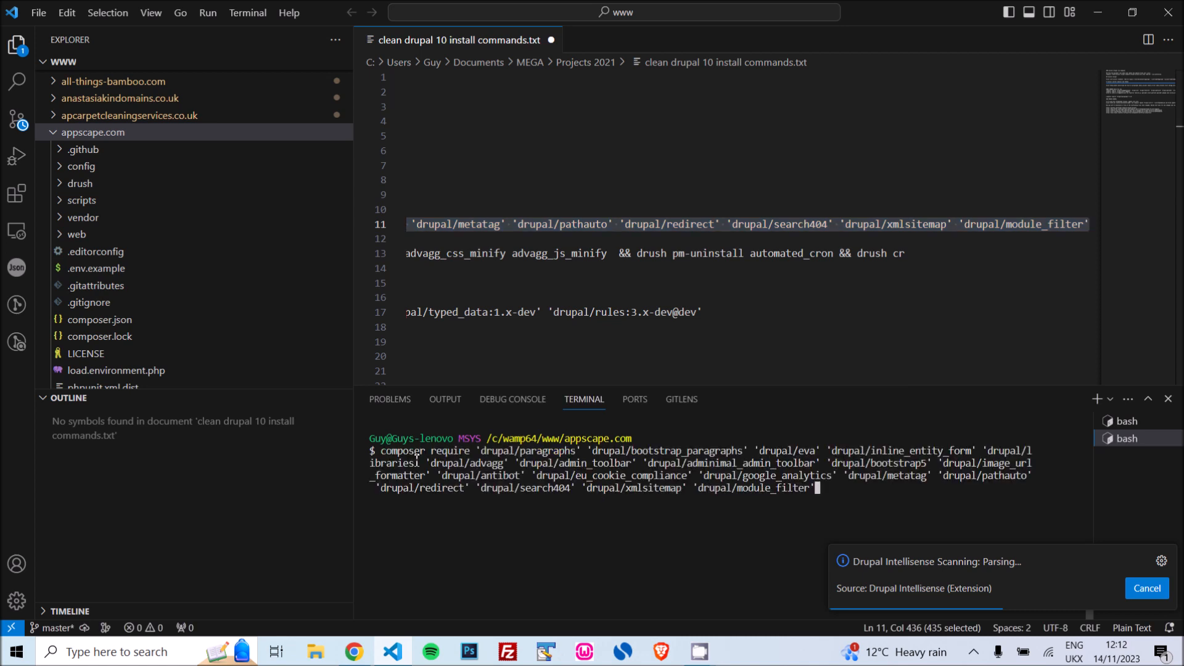
{"action": "key", "text": "Return"}
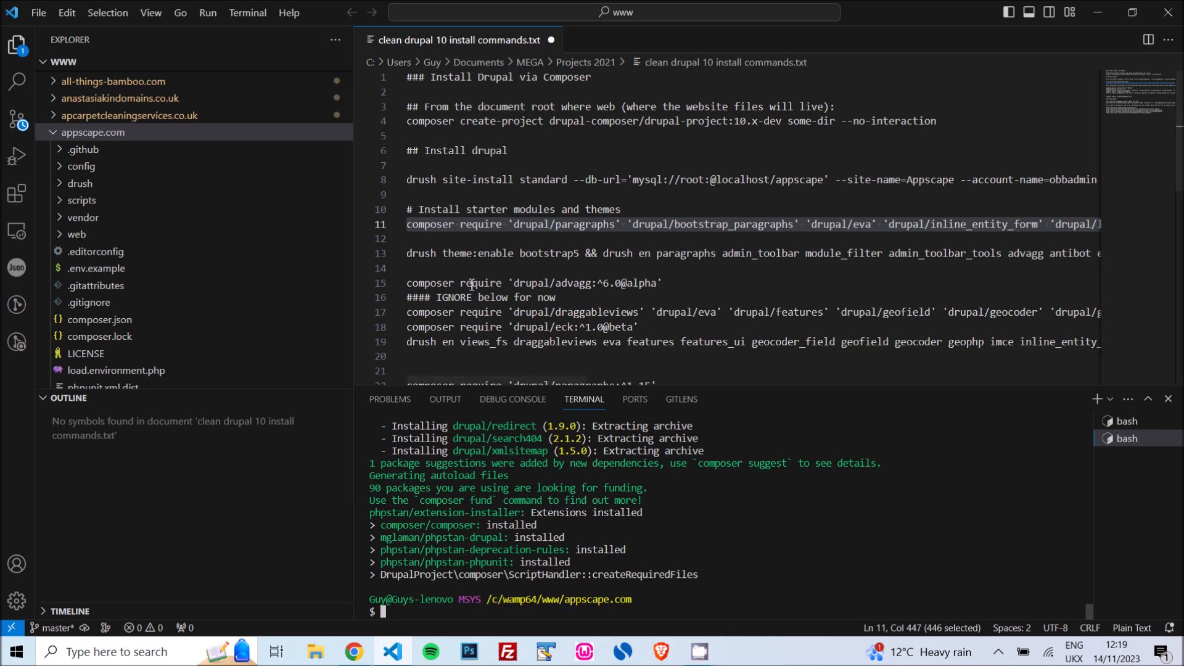
Run the drush command line that enables bootstrap5 and the starter modules, uninstalls automated_cron and rebuilds the cache, answering y to continue.
{"action": "left_click", "coordinate": [406, 252]}
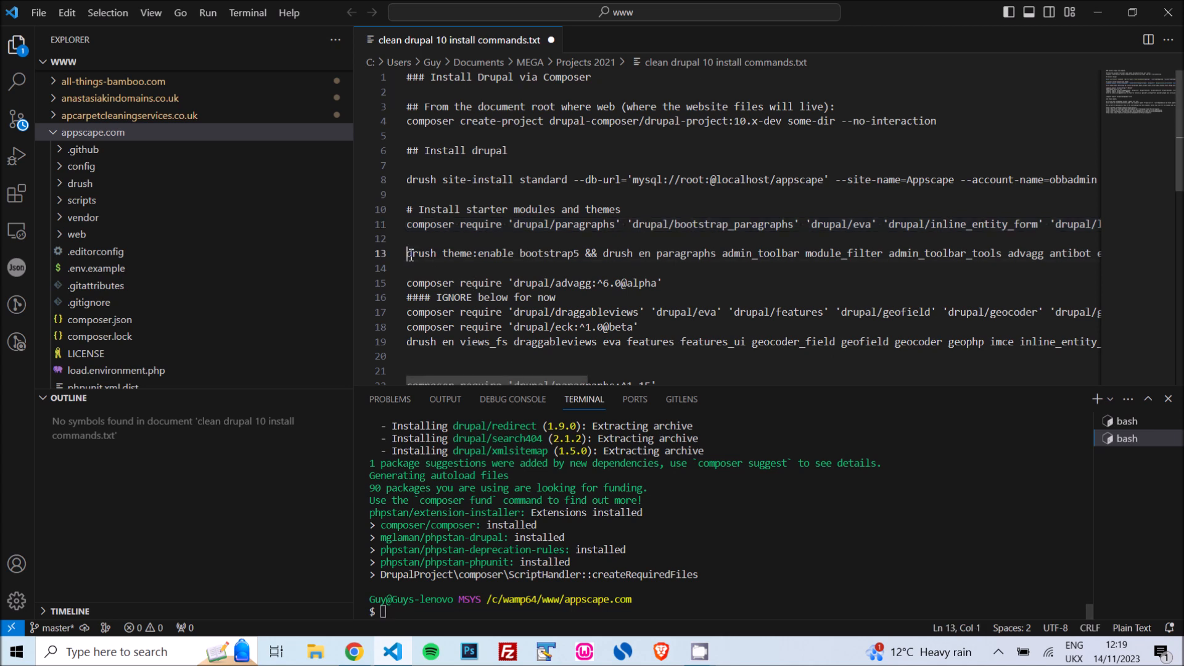
{"action": "key", "text": "shift+End"}
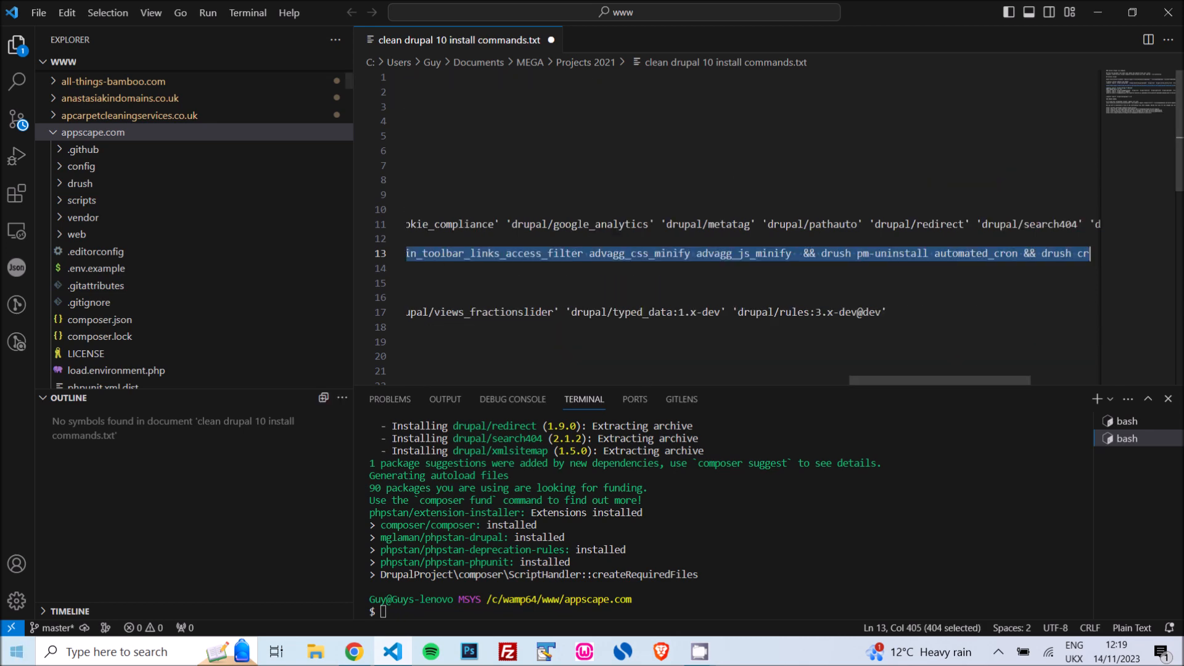
{"action": "left_click", "coordinate": [407, 616]}
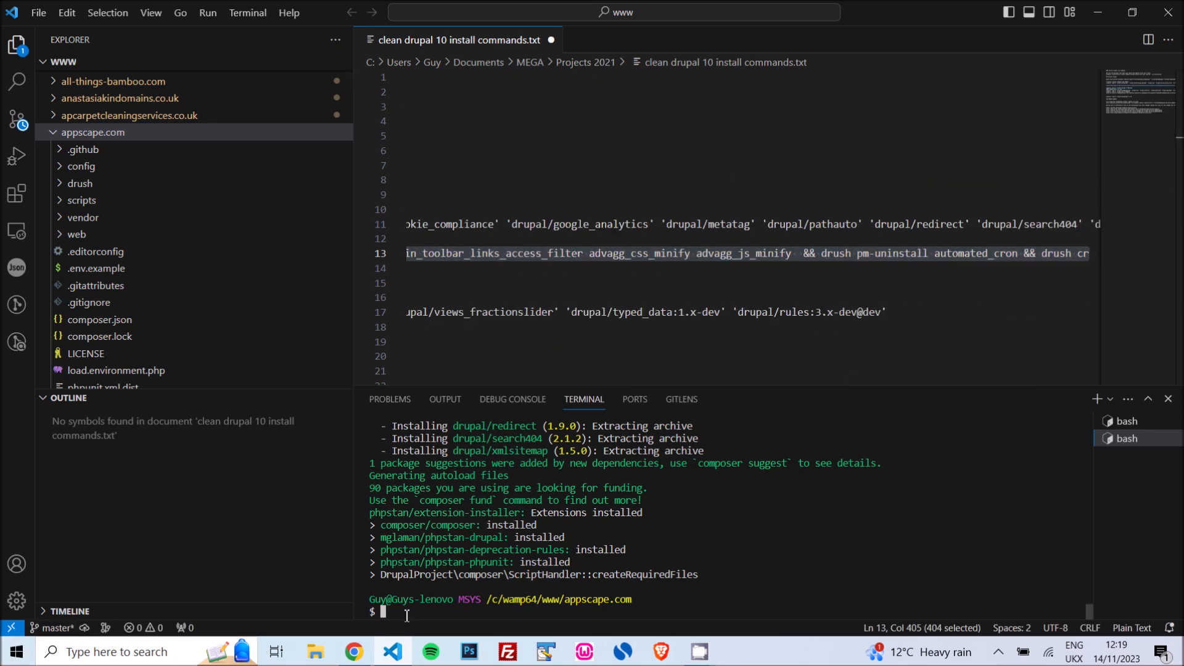
{"action": "type", "text": "drush theme:enable bootstrap5 && drush en paragraphs admin_toolbar module_filter admin_toolbar_tools advagg antibot eu_cookie_compliance libraries metatag metatag_facebook metatag_views settings_tray telephone pathauto redirect search404 xmlsitemap google_analytics image_url_formatter admin_toolbar_links_access_filter advagg_css_minify advagg_js_minify  && drush pm-uninstall automated_cron && drush cr"}
{"action": "key", "text": "Return"}
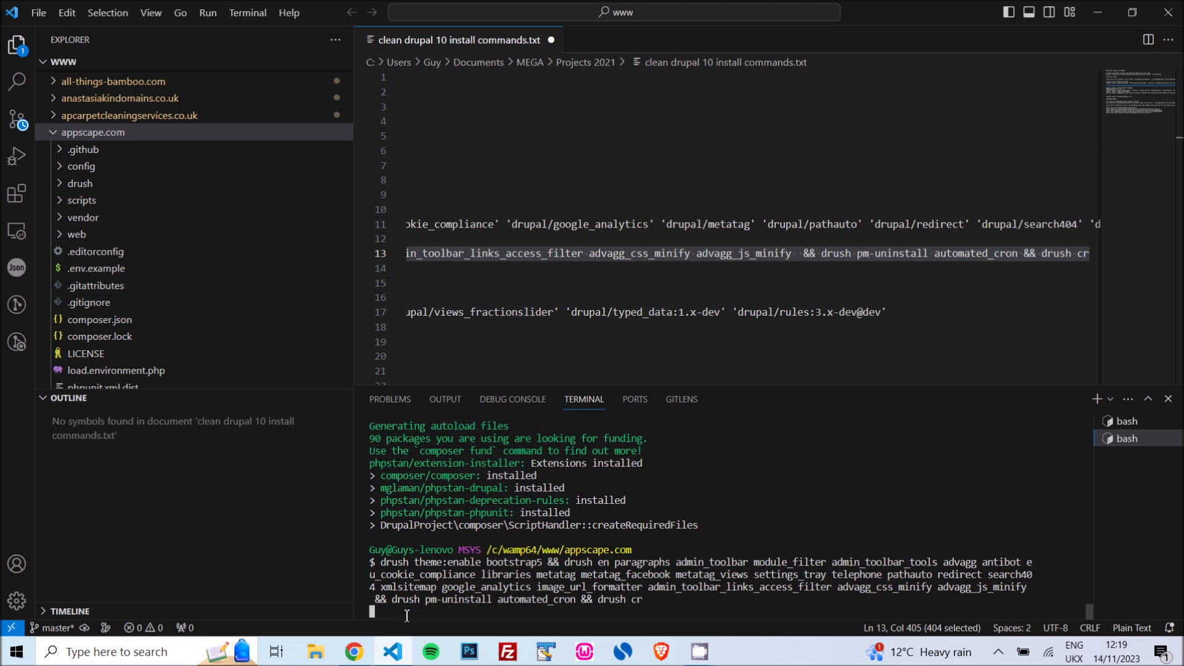
{"action": "type", "text": "y"}
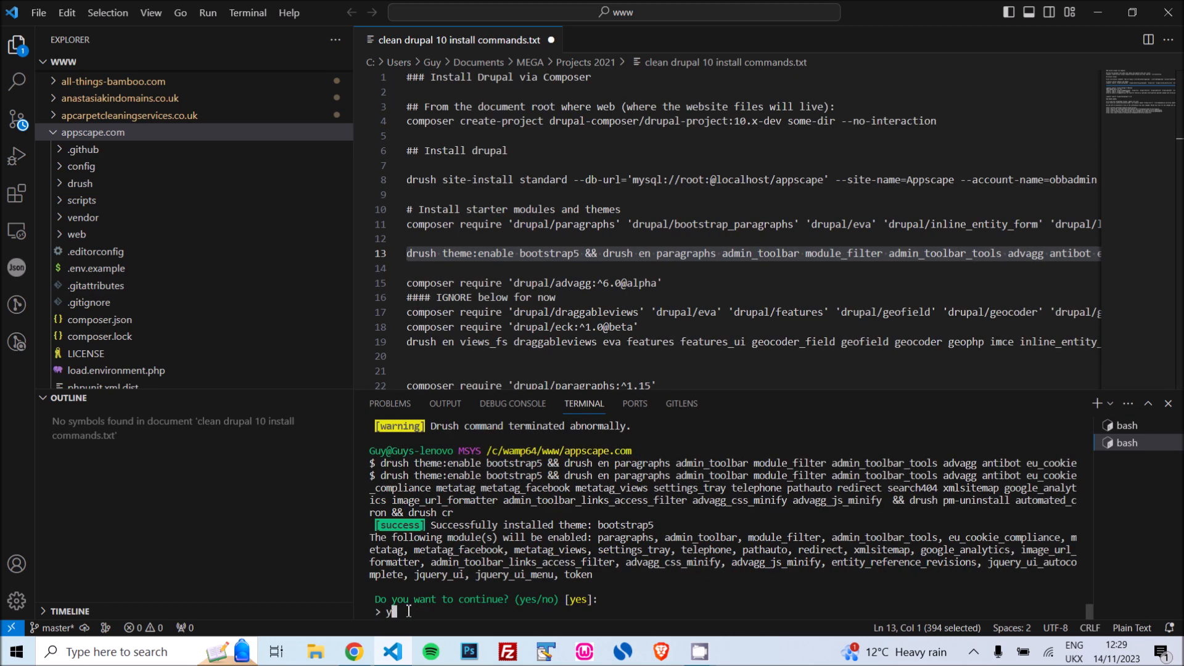
{"action": "key", "text": "Return"}
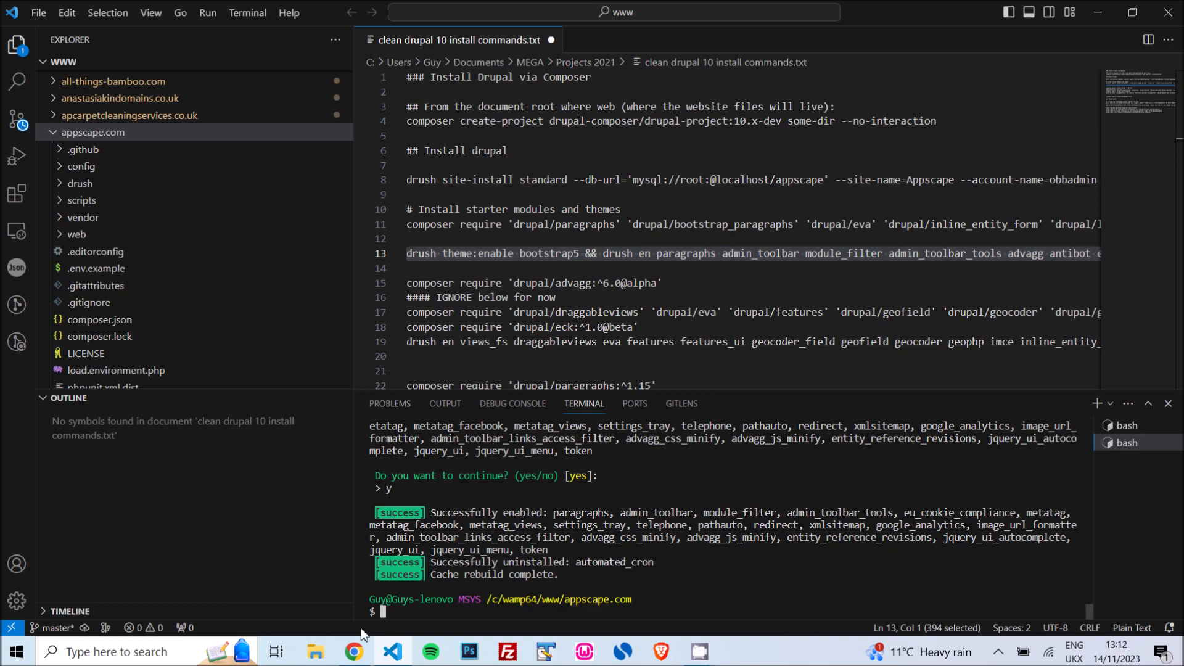
Switch to the browser, launch phpMyAdmin 5.2.0 from Wampserver, and open the appscape database.
{"action": "left_click", "coordinate": [362, 655]}
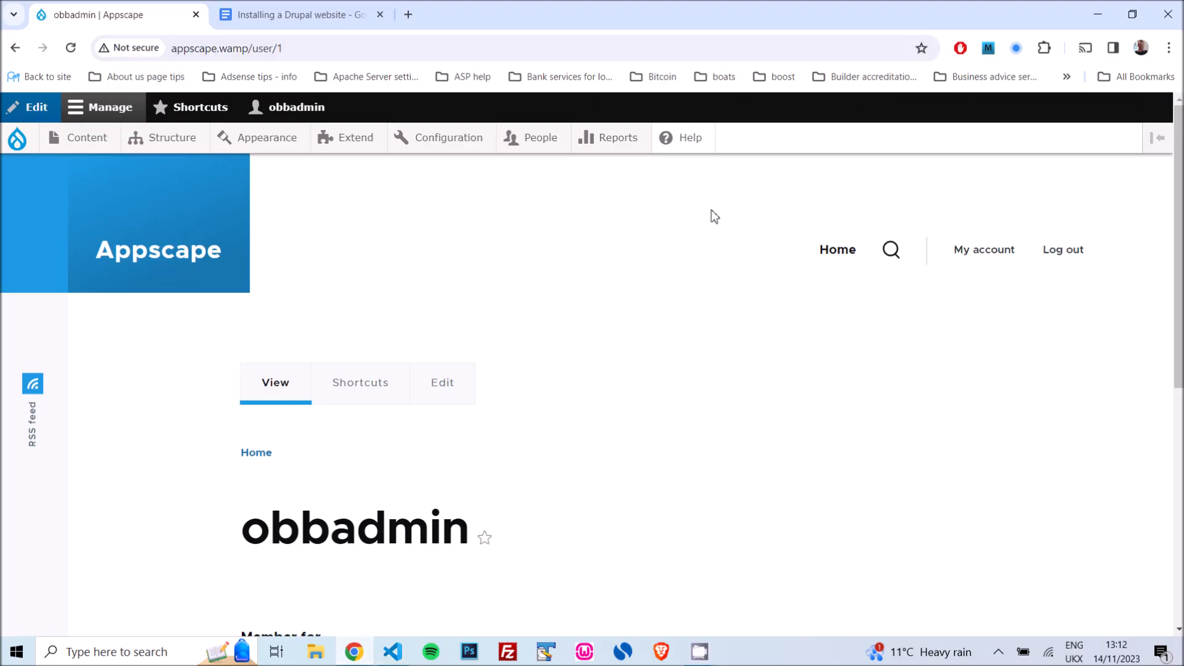
{"action": "left_click", "coordinate": [999, 652]}
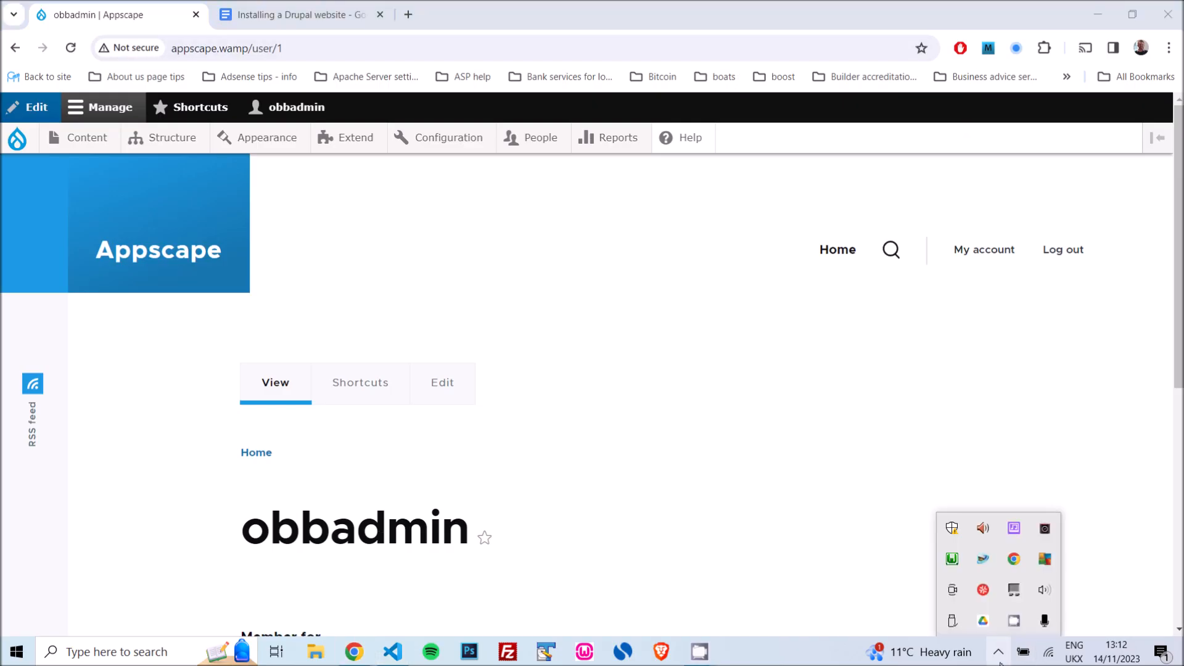
{"action": "left_click", "coordinate": [955, 562]}
{"action": "mouse_move", "coordinate": [1038, 431]}
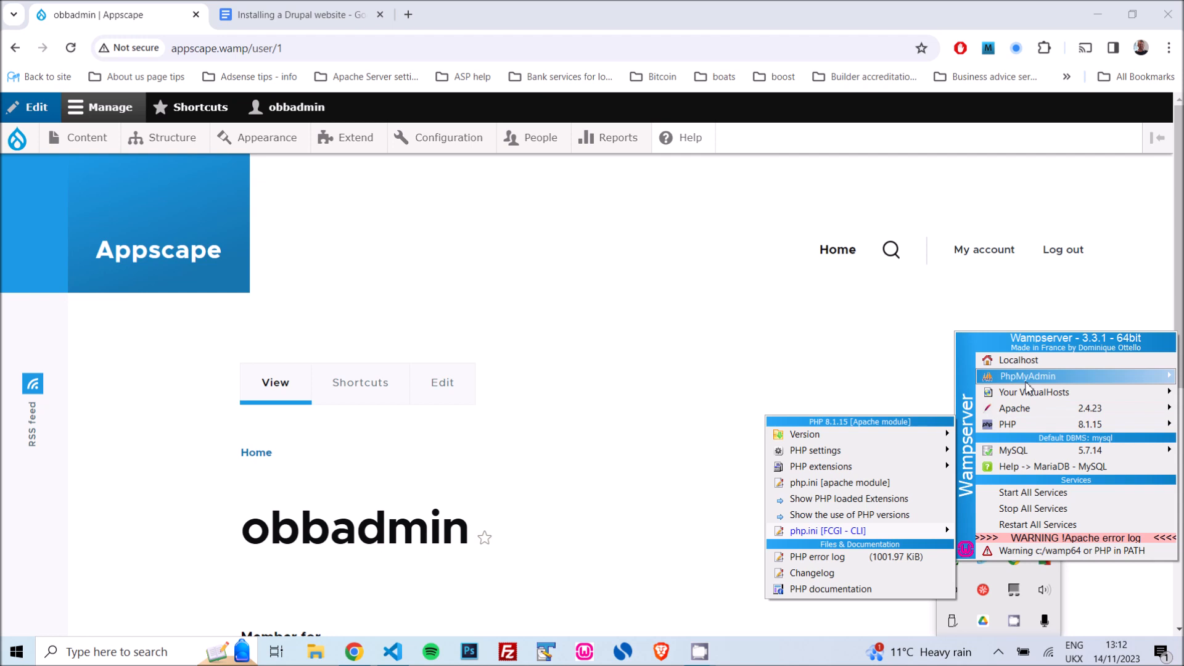
{"action": "mouse_move", "coordinate": [1026, 383]}
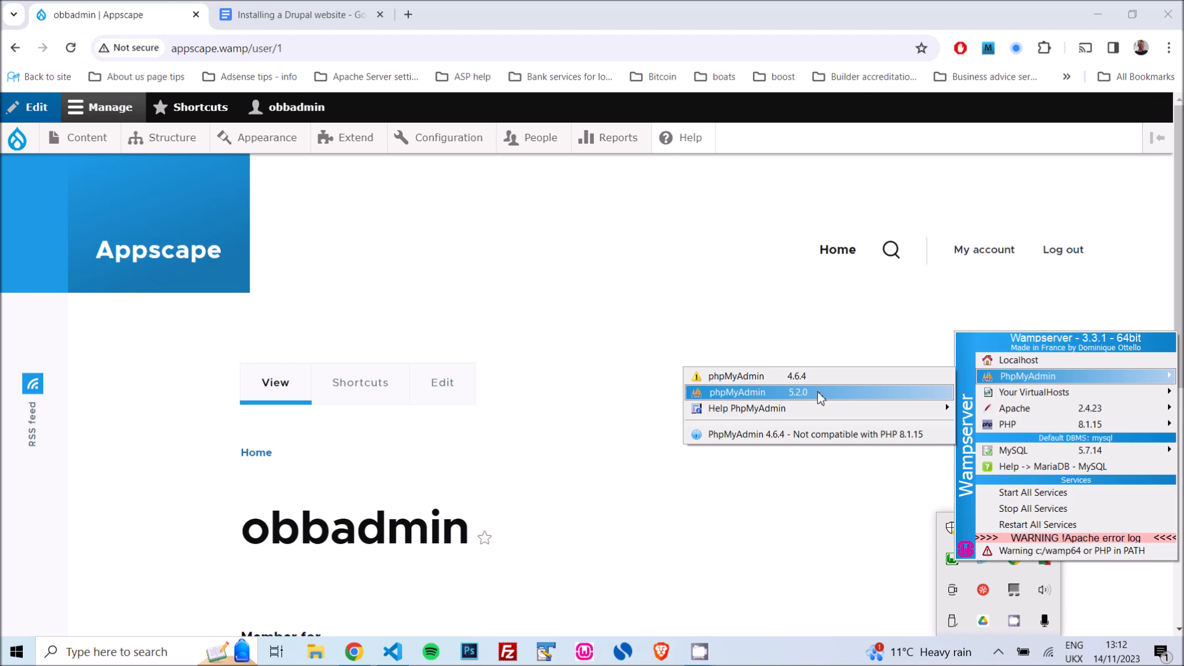
{"action": "left_click", "coordinate": [731, 397]}
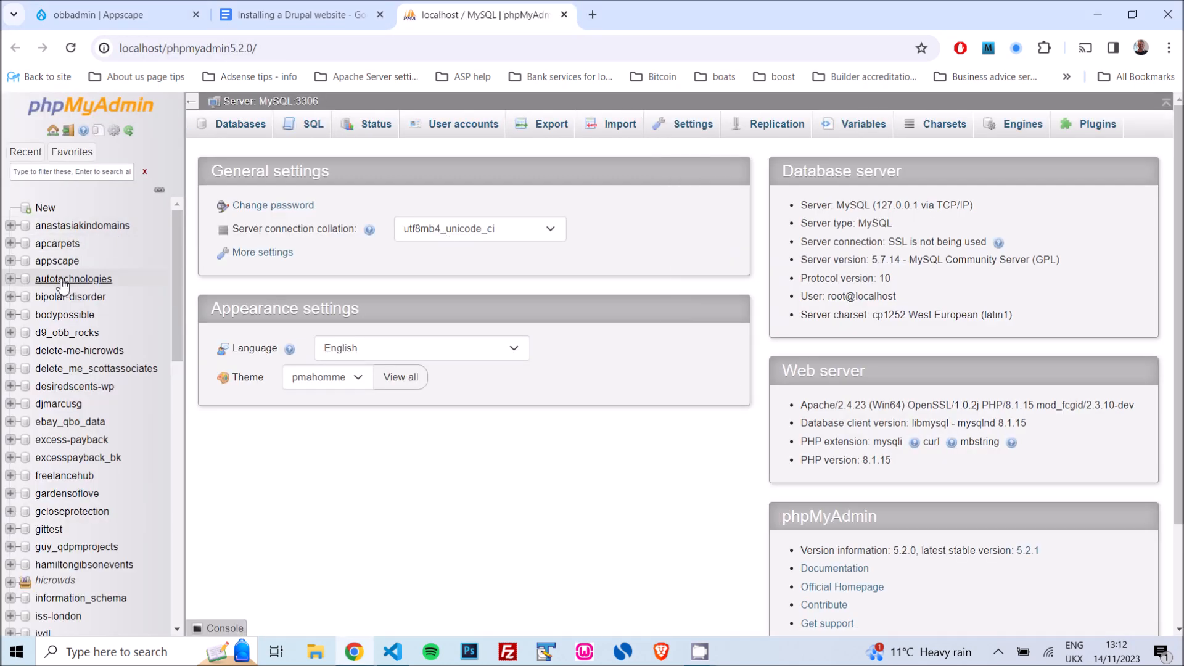
{"action": "left_click", "coordinate": [50, 262]}
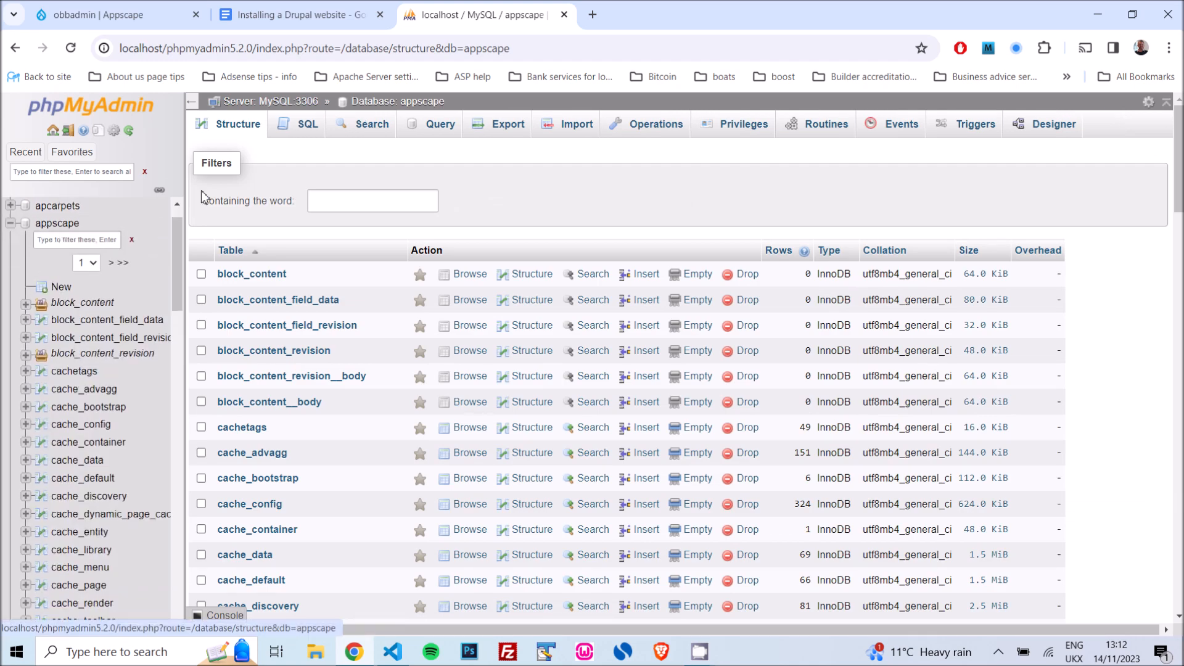
Select all cache tables from cache_advagg through cache_toolbar in the appscape database and empty them with foreign key checks enabled.
{"action": "scroll", "coordinate": [845, 197], "scroll_direction": "down", "scroll_amount": 5}
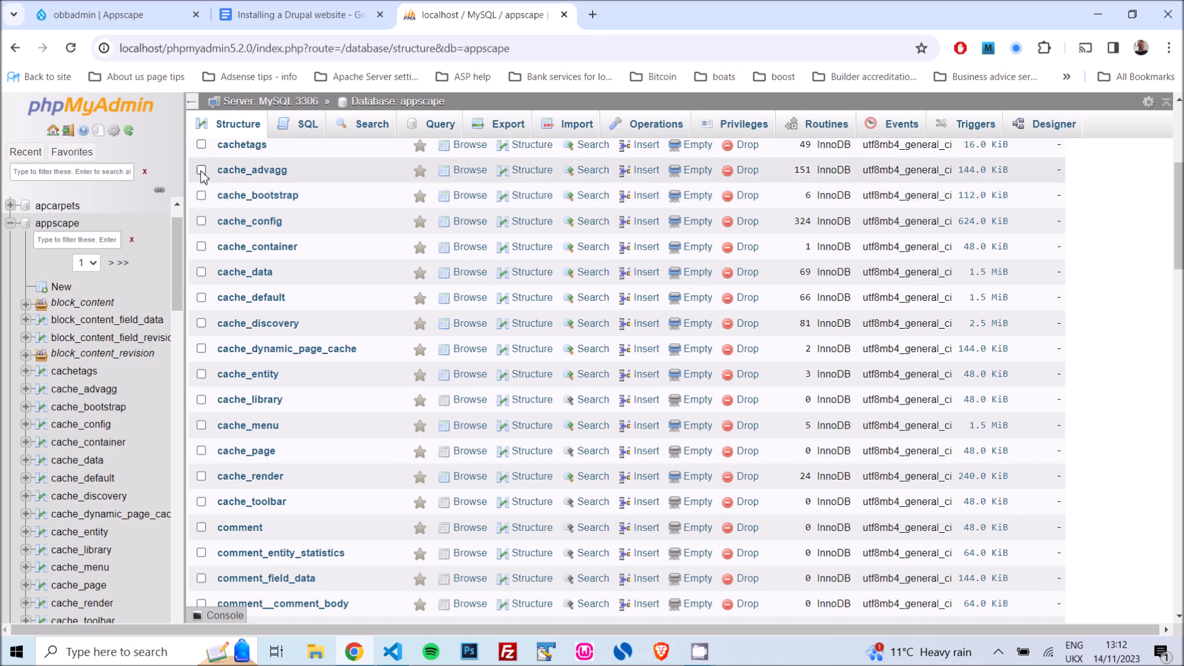
{"action": "left_click", "coordinate": [202, 173]}
{"action": "left_click", "coordinate": [201, 196]}
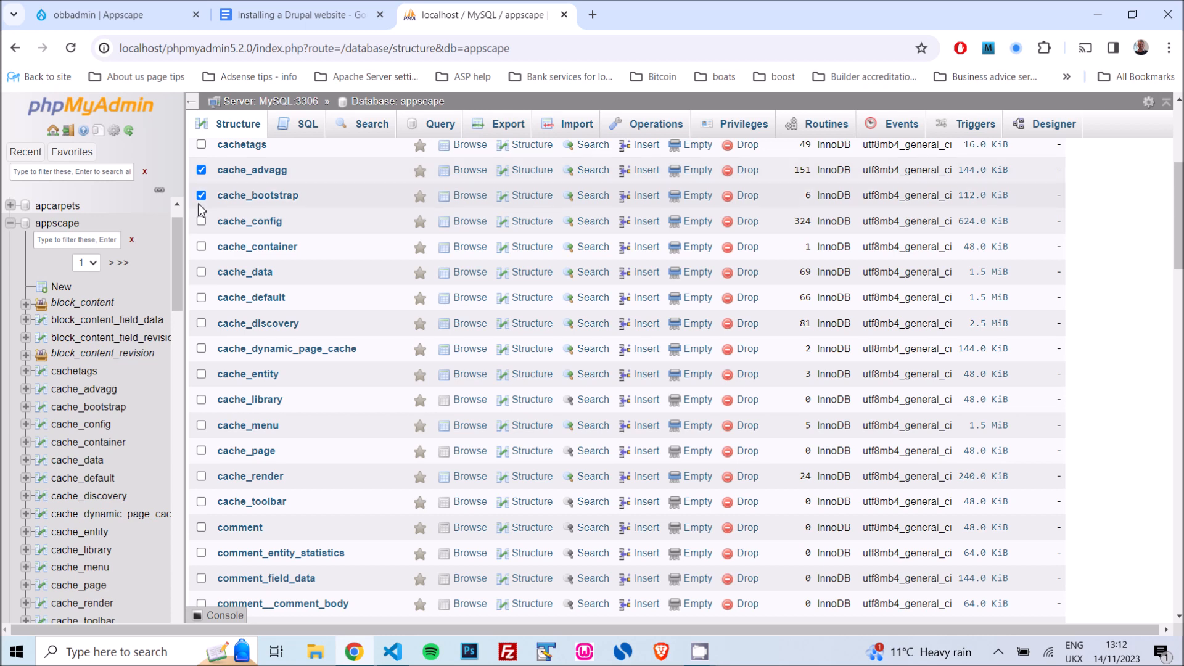
{"action": "left_click", "coordinate": [202, 221]}
{"action": "left_click", "coordinate": [202, 502]}
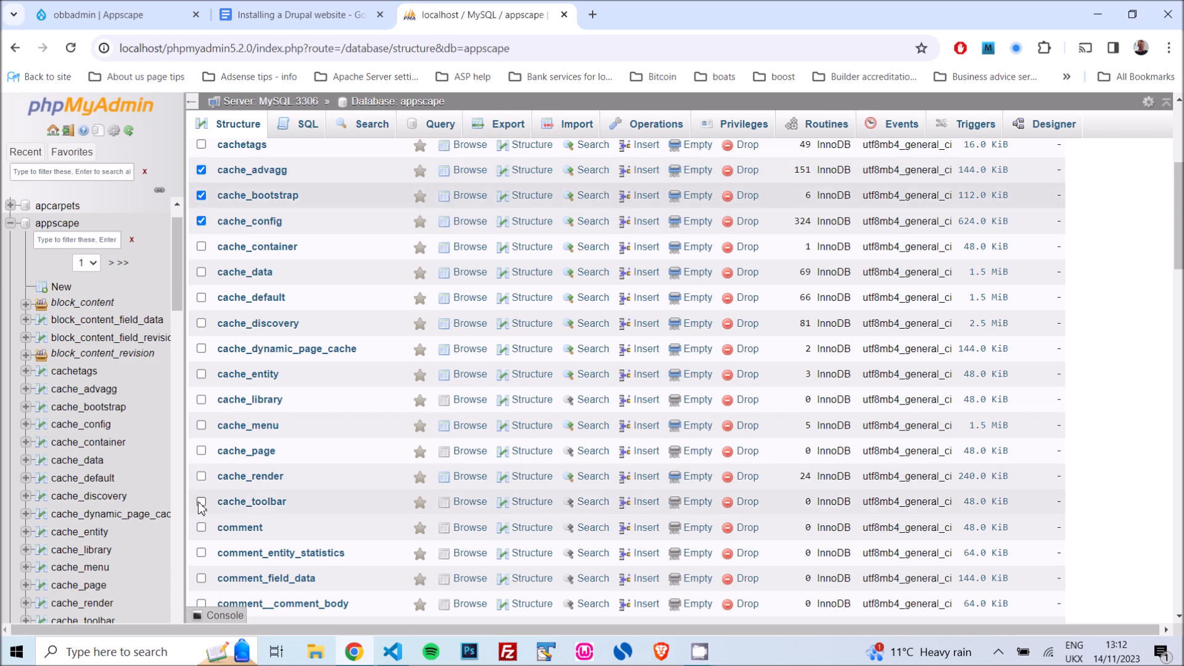
{"action": "left_click", "coordinate": [202, 247]}
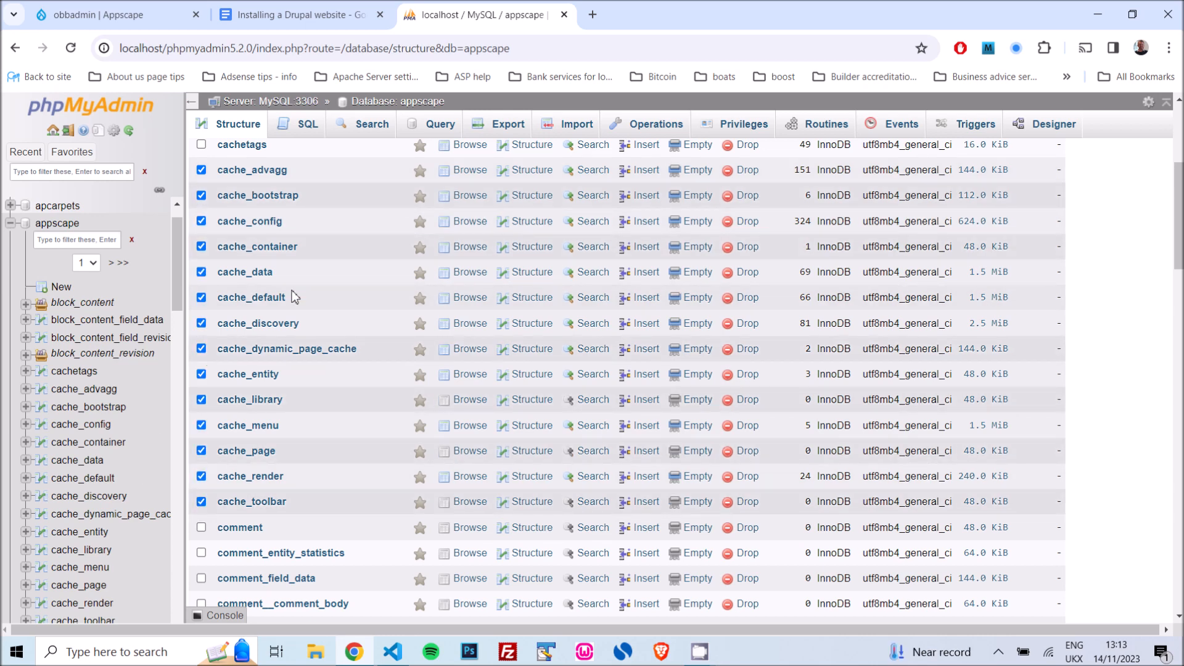
{"action": "scroll", "coordinate": [293, 294], "scroll_direction": "up", "scroll_amount": 1}
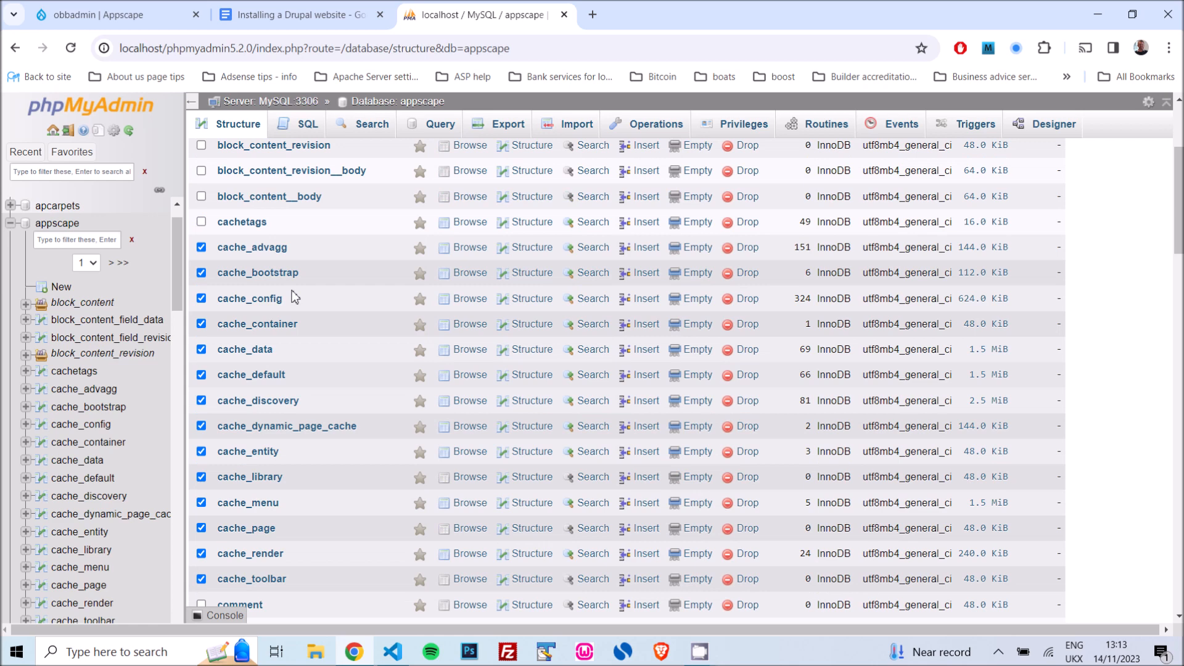
{"action": "scroll", "coordinate": [293, 294], "scroll_direction": "down", "scroll_amount": 1}
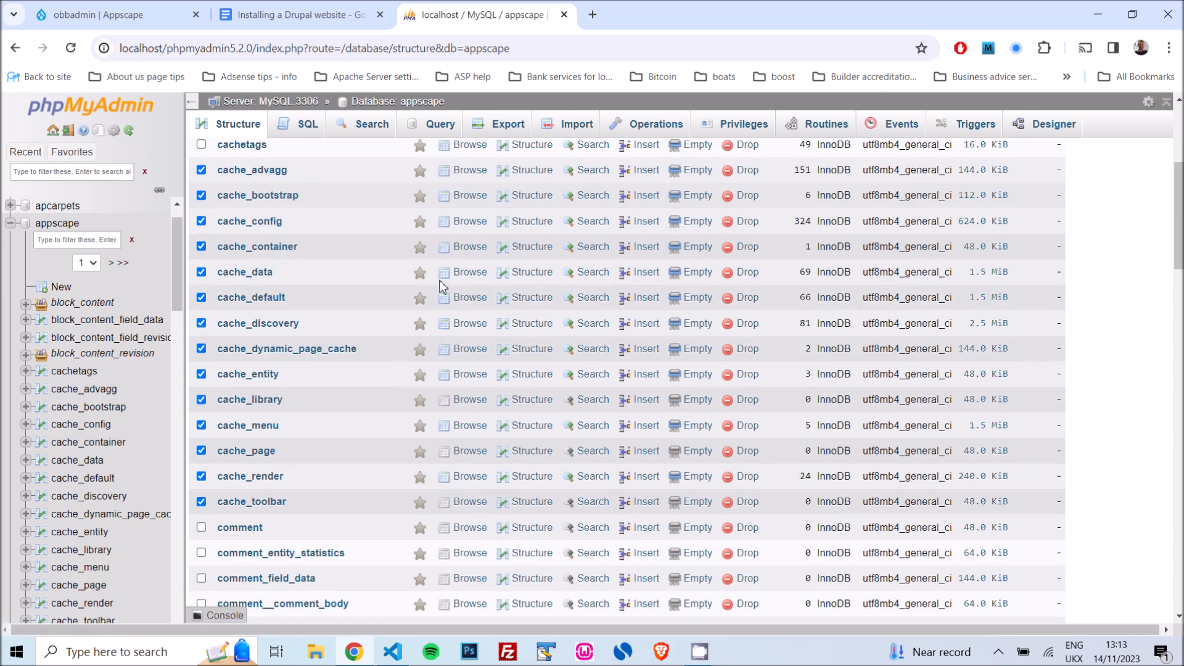
{"action": "left_click_drag", "start_coordinate": [1180, 203], "coordinate": [1180, 555]}
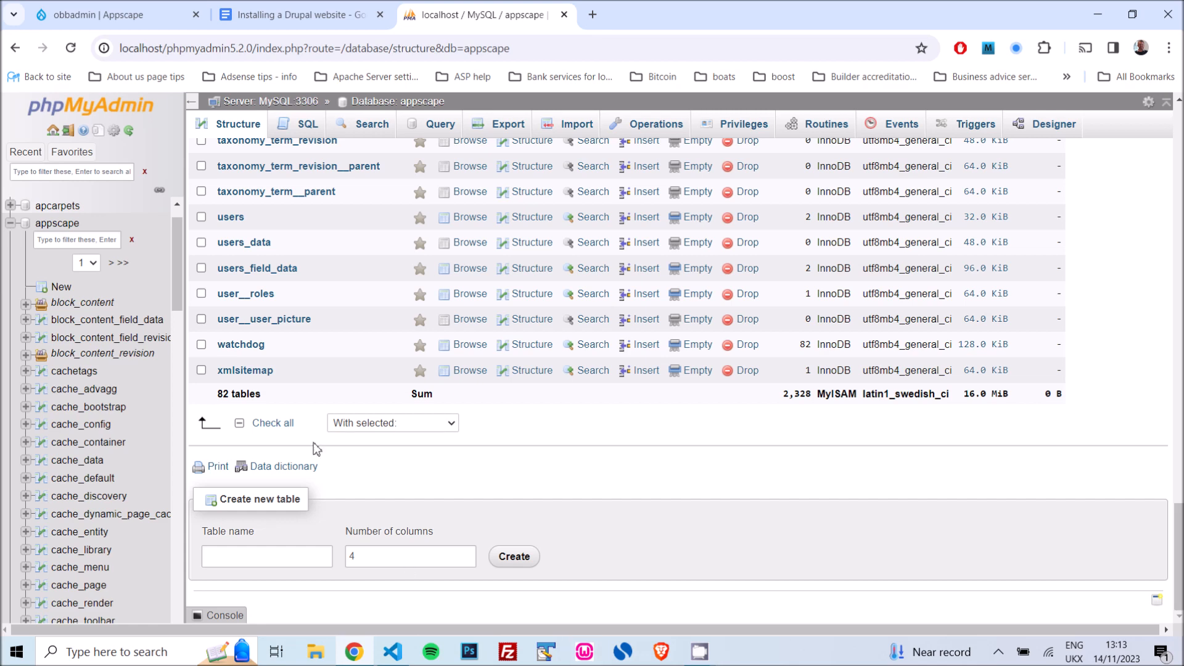
{"action": "left_click", "coordinate": [387, 420]}
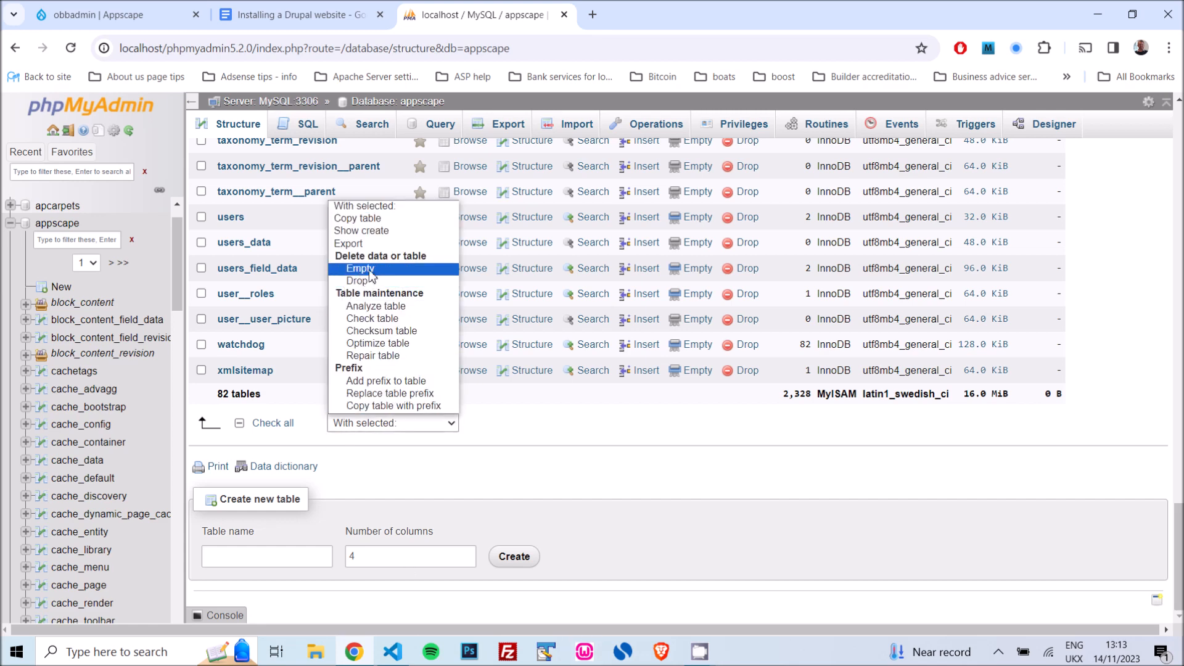
{"action": "left_click", "coordinate": [370, 269]}
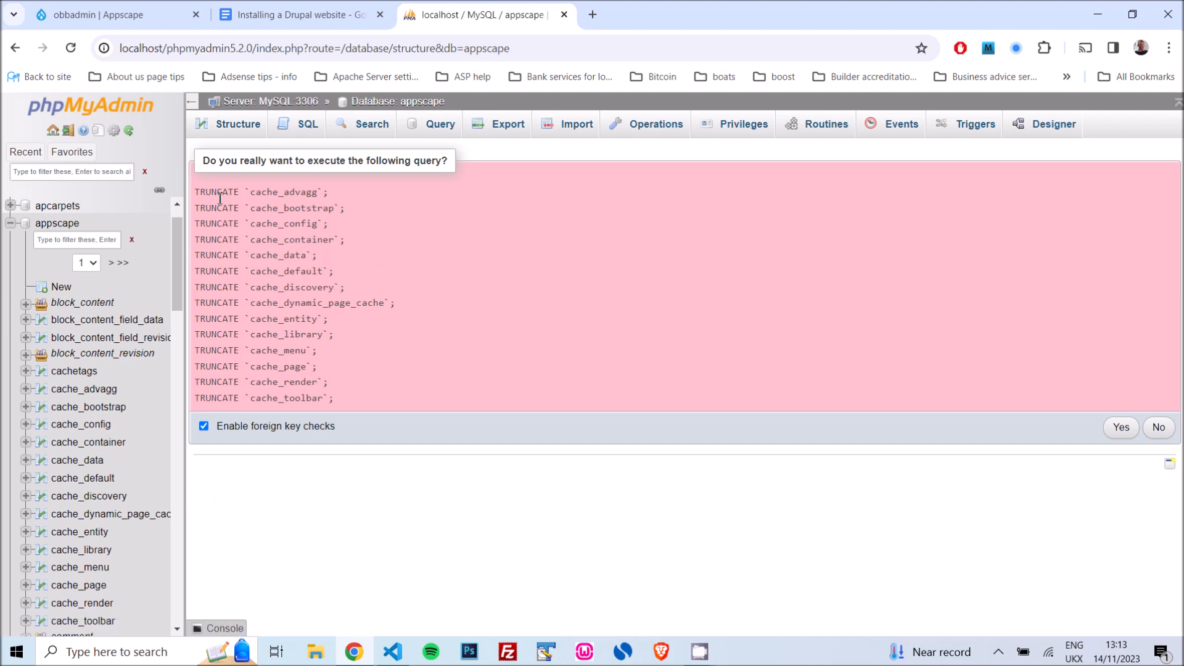
{"action": "left_click", "coordinate": [1121, 432]}
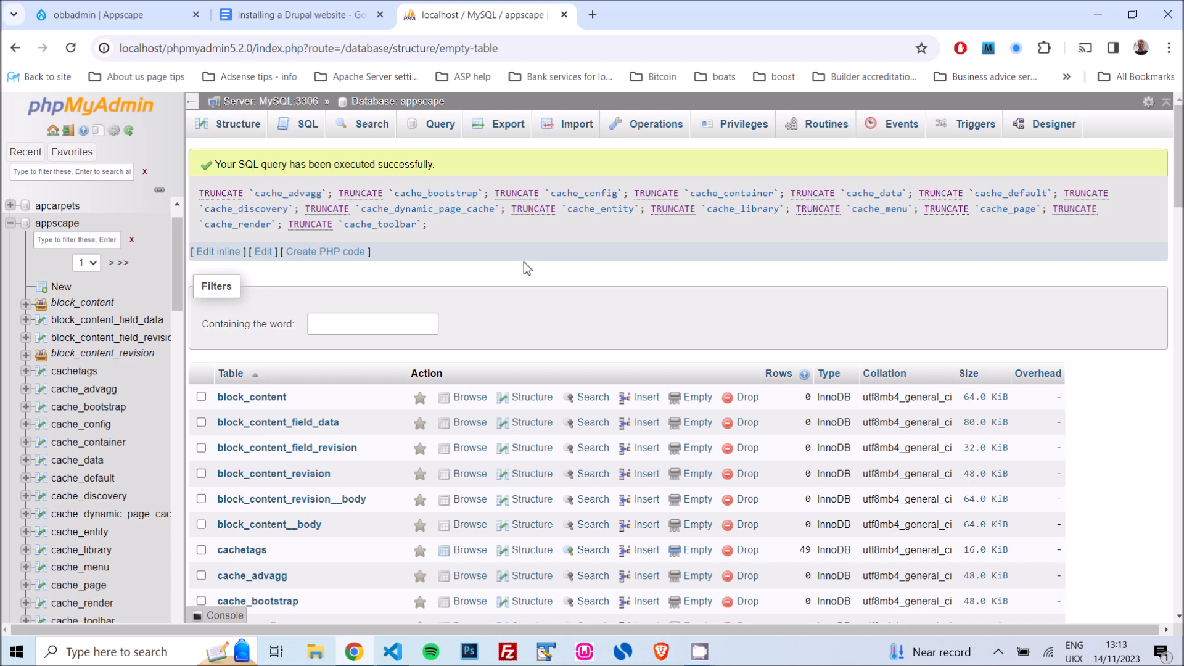
Switch to the Appscape site, open the Bootstrap5 theme's appearance settings and expand the Subtheme section.
{"action": "left_click", "coordinate": [112, 15]}
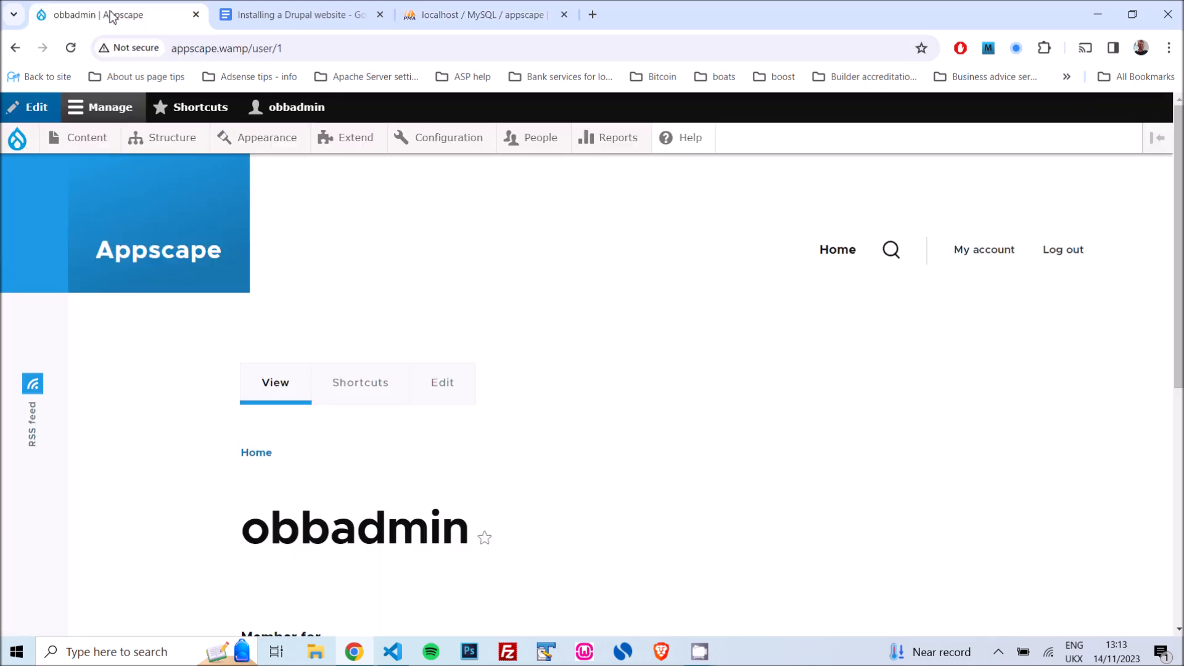
{"action": "mouse_move", "coordinate": [258, 137]}
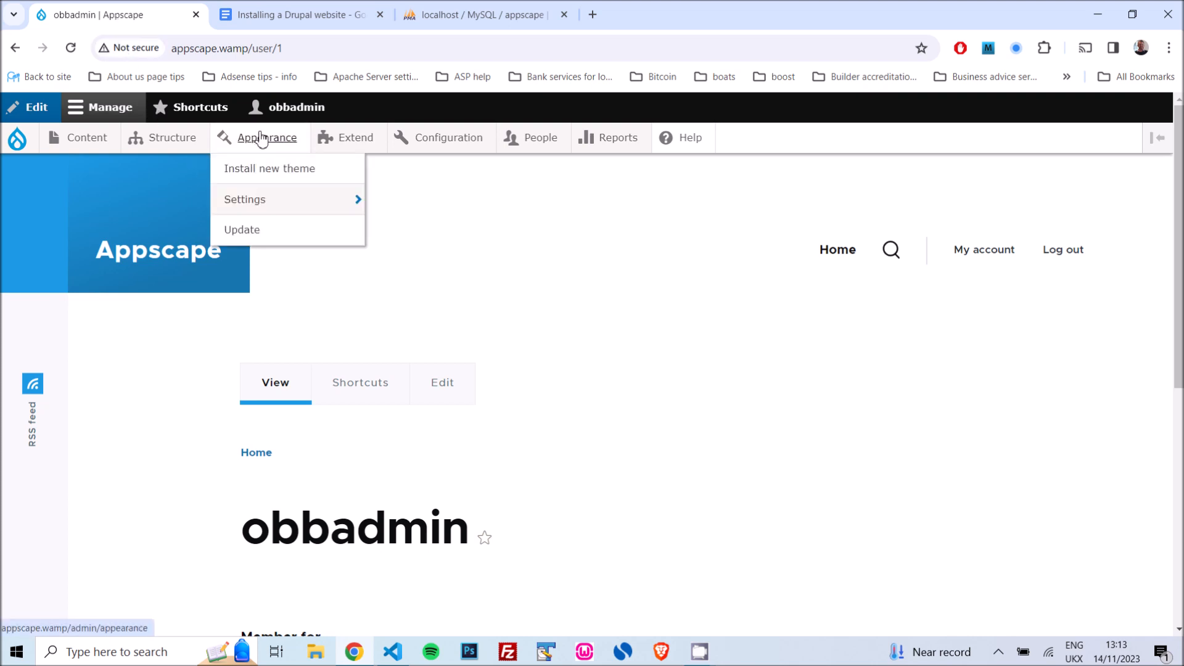
{"action": "mouse_move", "coordinate": [271, 199]}
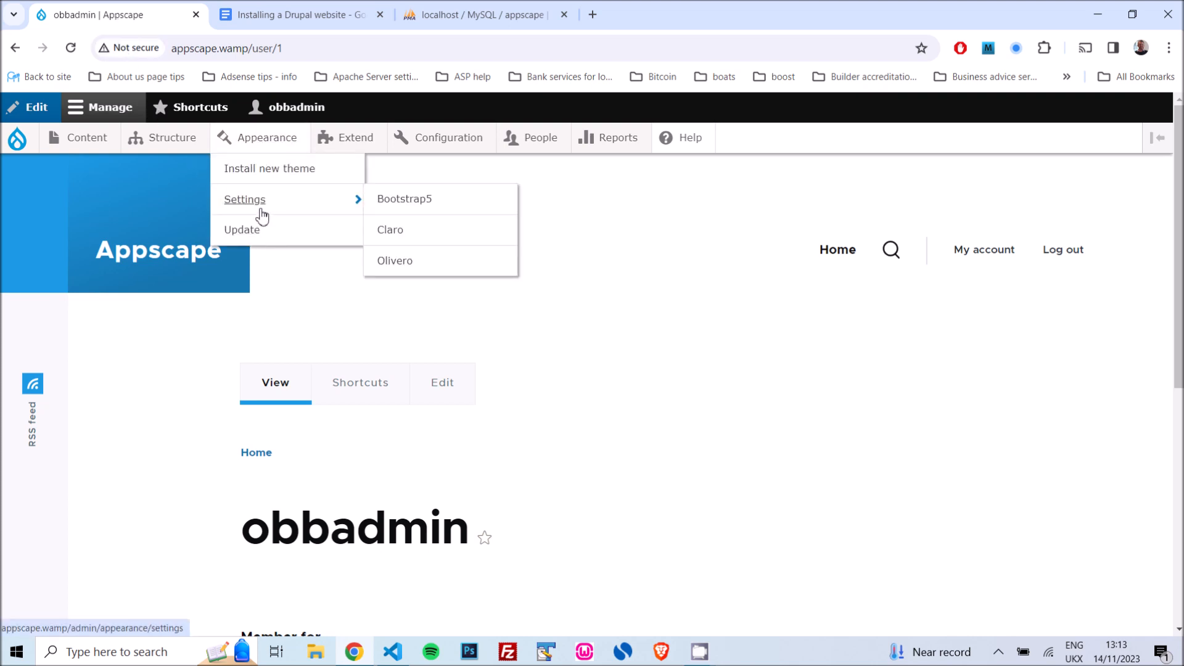
{"action": "left_click", "coordinate": [419, 205]}
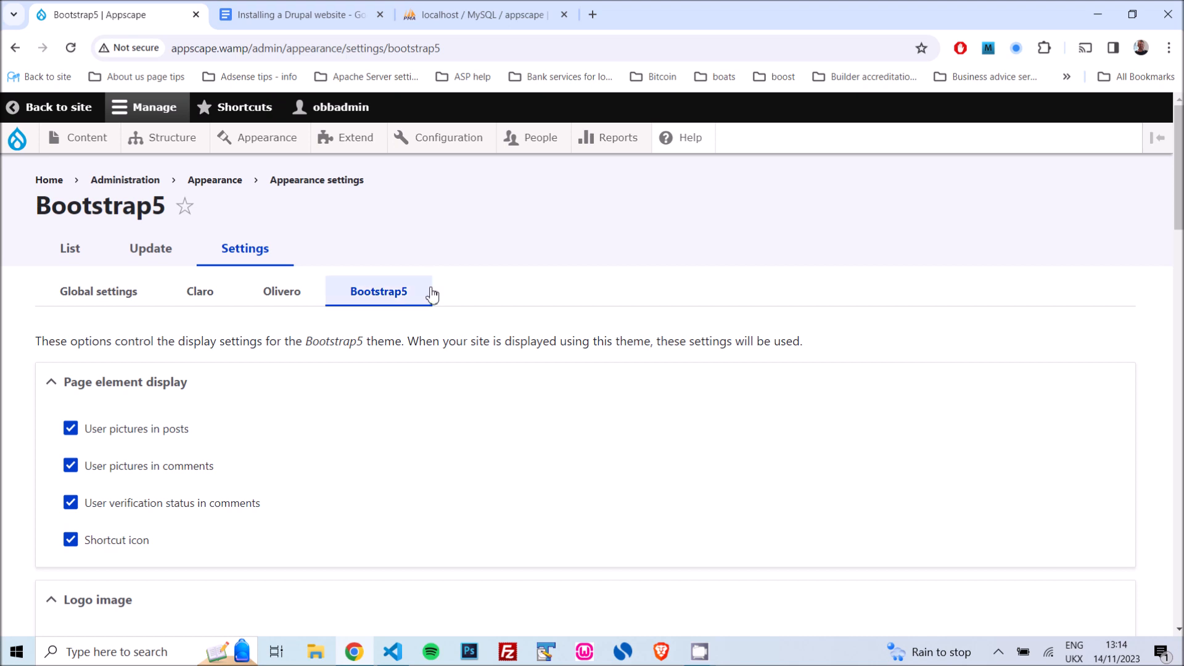
{"action": "scroll", "coordinate": [417, 360], "scroll_direction": "down", "scroll_amount": 1}
{"action": "scroll", "coordinate": [417, 361], "scroll_direction": "down", "scroll_amount": 20}
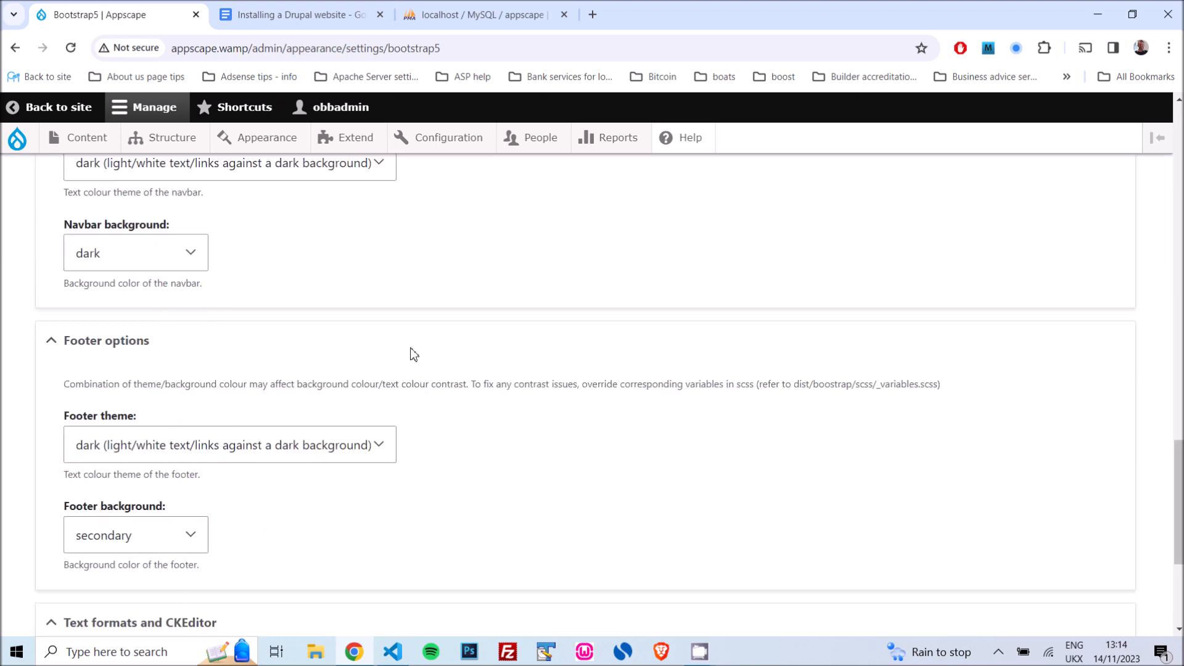
{"action": "left_click", "coordinate": [102, 468]}
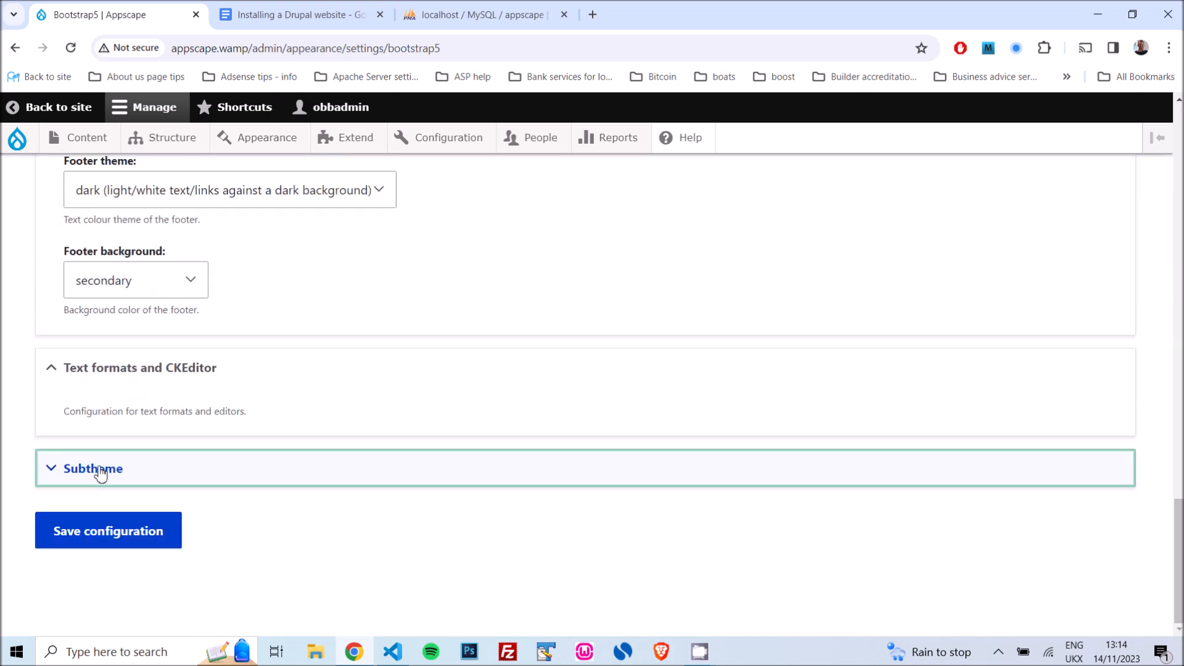
{"action": "scroll", "coordinate": [367, 392], "scroll_direction": "down", "scroll_amount": 4}
{"action": "left_click", "coordinate": [91, 342]}
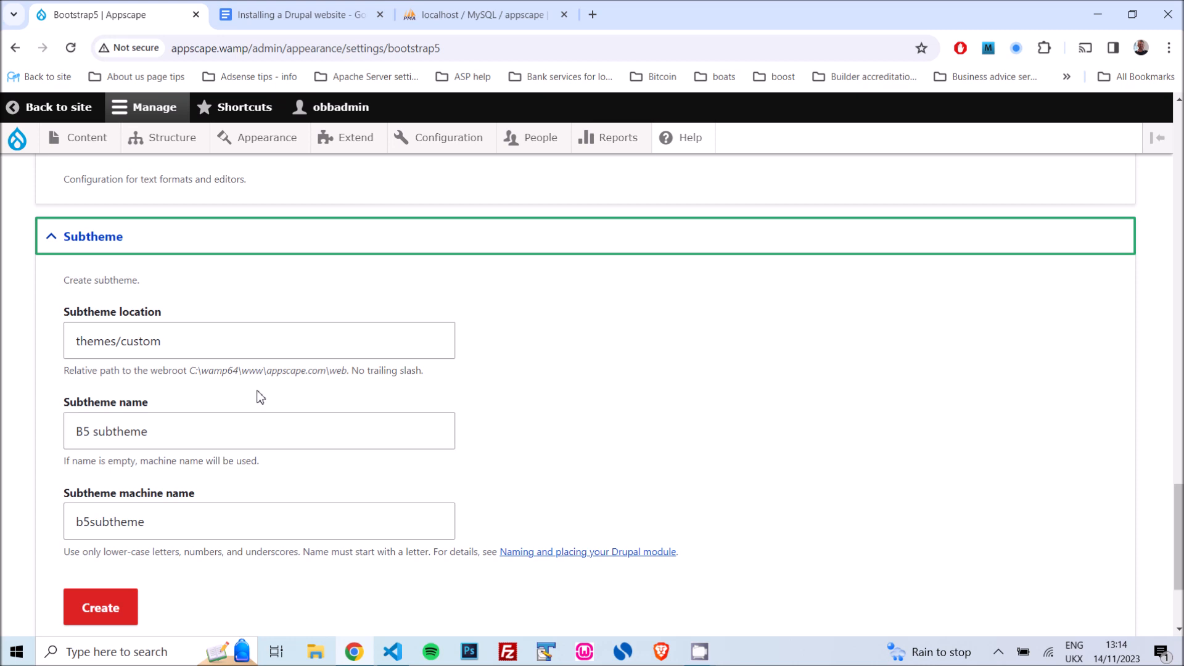
Set the subtheme name to Appscape.
{"action": "scroll", "coordinate": [257, 389], "scroll_direction": "down", "scroll_amount": 1}
{"action": "left_click", "coordinate": [154, 362]}
{"action": "left_click_drag", "start_coordinate": [154, 362], "coordinate": [51, 369]}
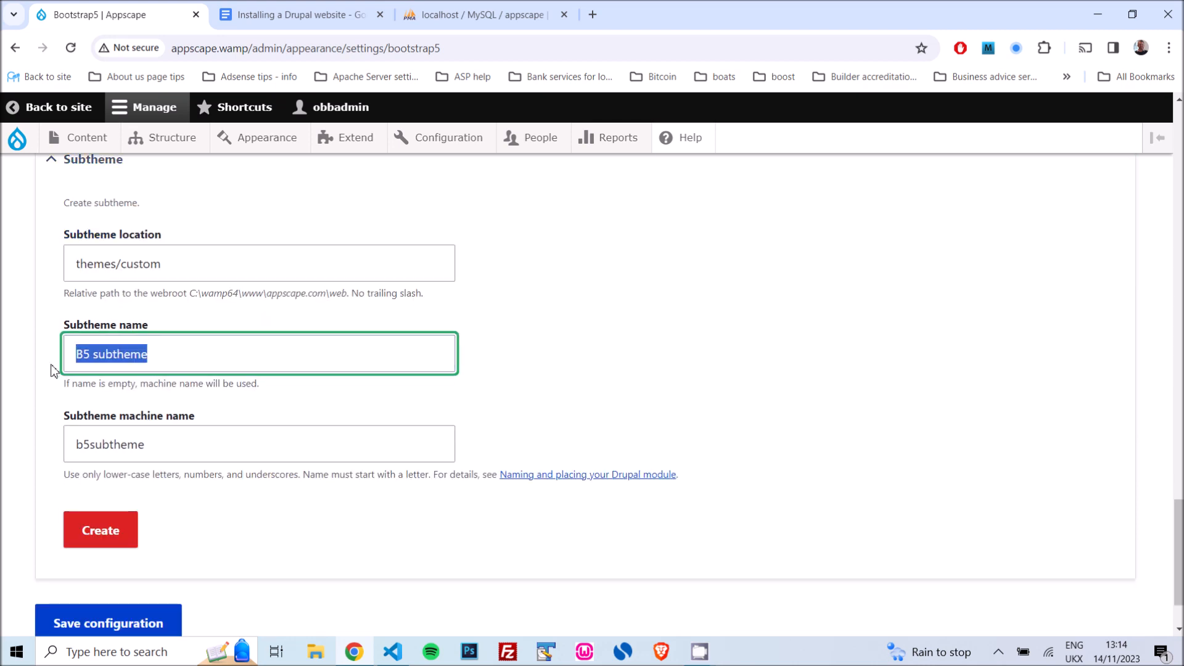
{"action": "type", "text": "Appscap"}
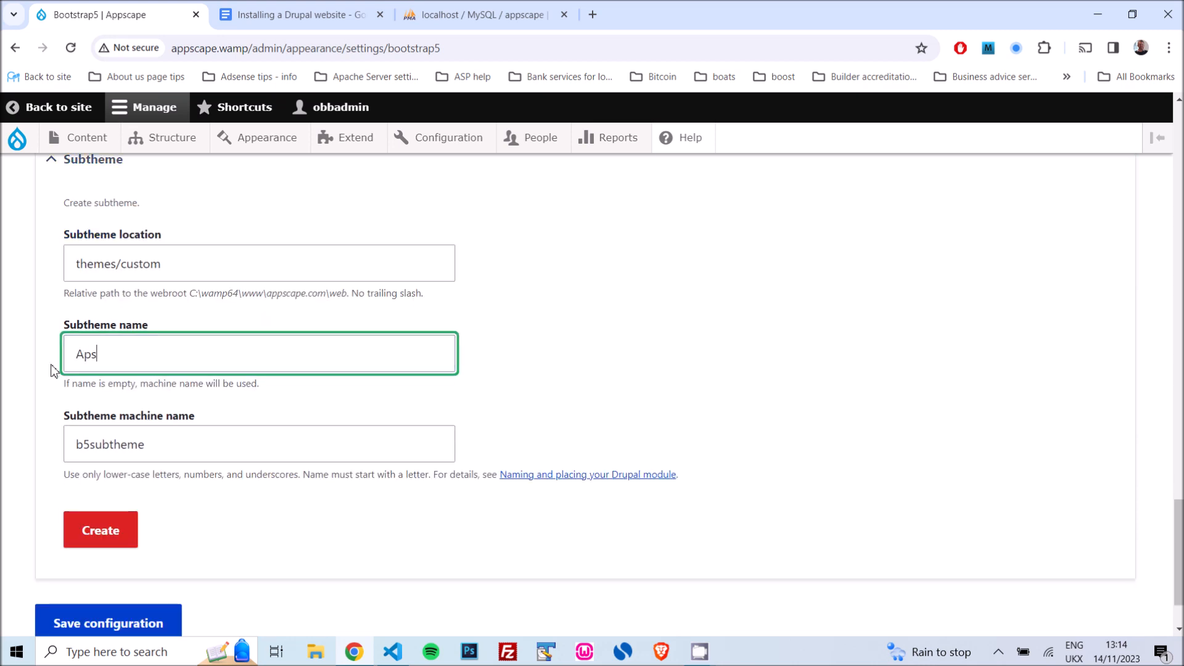
{"action": "type", "text": "e"}
{"action": "key", "text": "ctrl+a"}
{"action": "left_click", "coordinate": [89, 359]}
{"action": "type", "text": "p"}
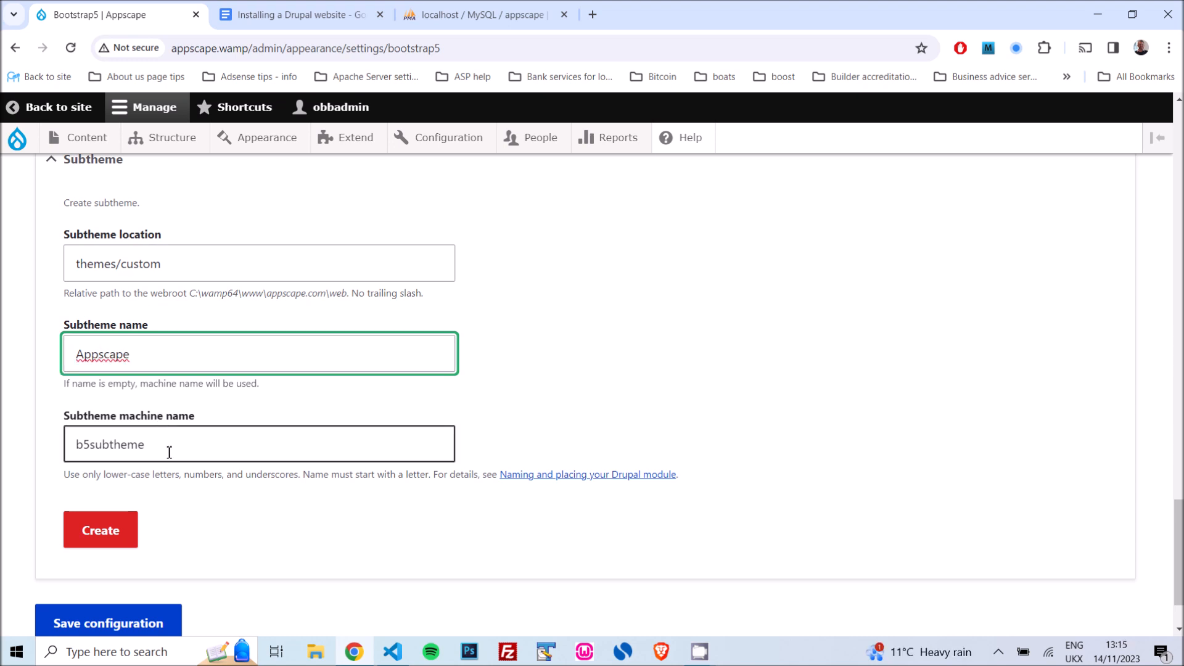
{"action": "left_click", "coordinate": [204, 360]}
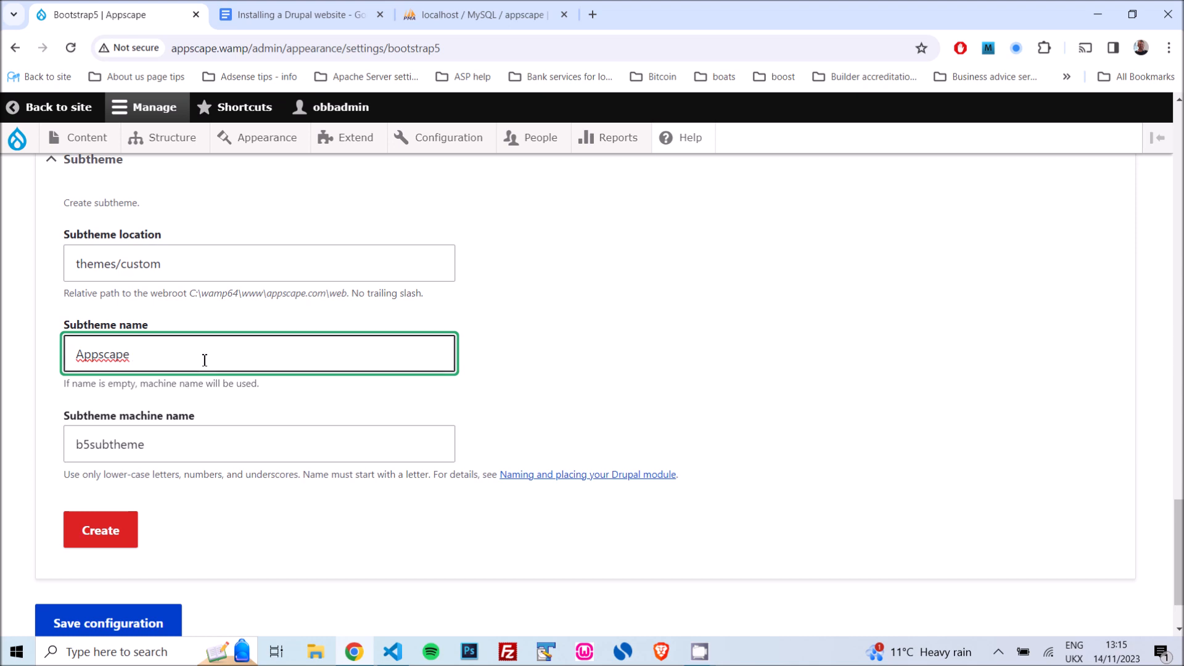
Set the subtheme machine name to appscape_theme and create the subtheme in themes/custom.
{"action": "left_click_drag", "start_coordinate": [171, 444], "coordinate": [66, 440]}
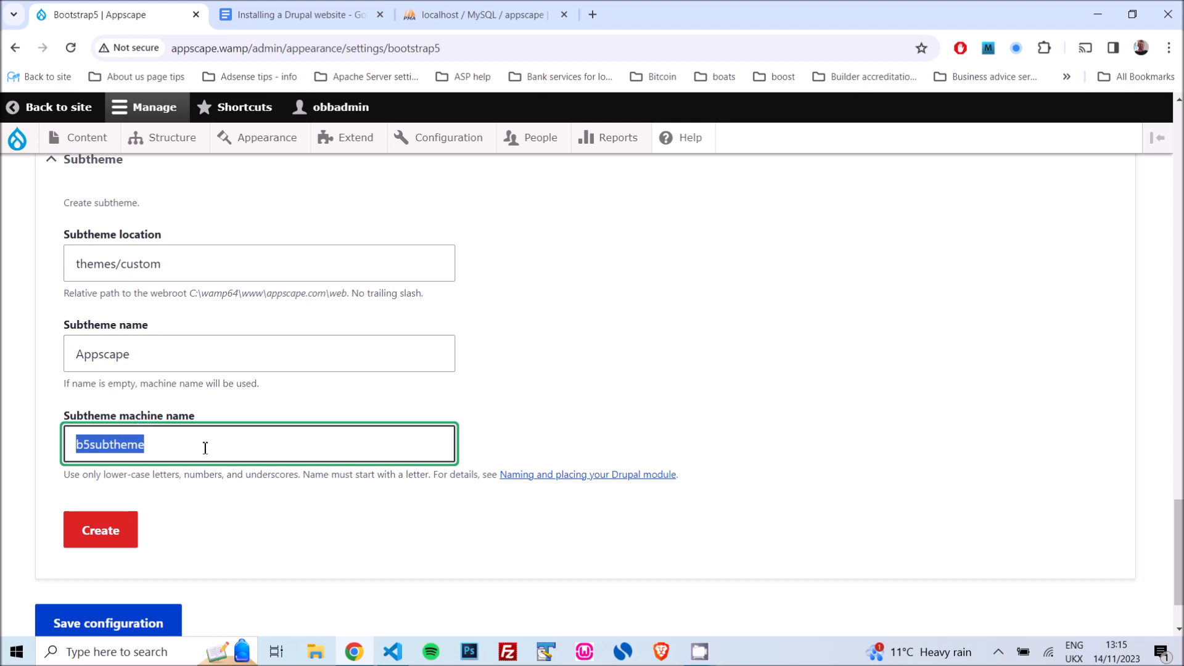
{"action": "type", "text": "appscape_theme"}
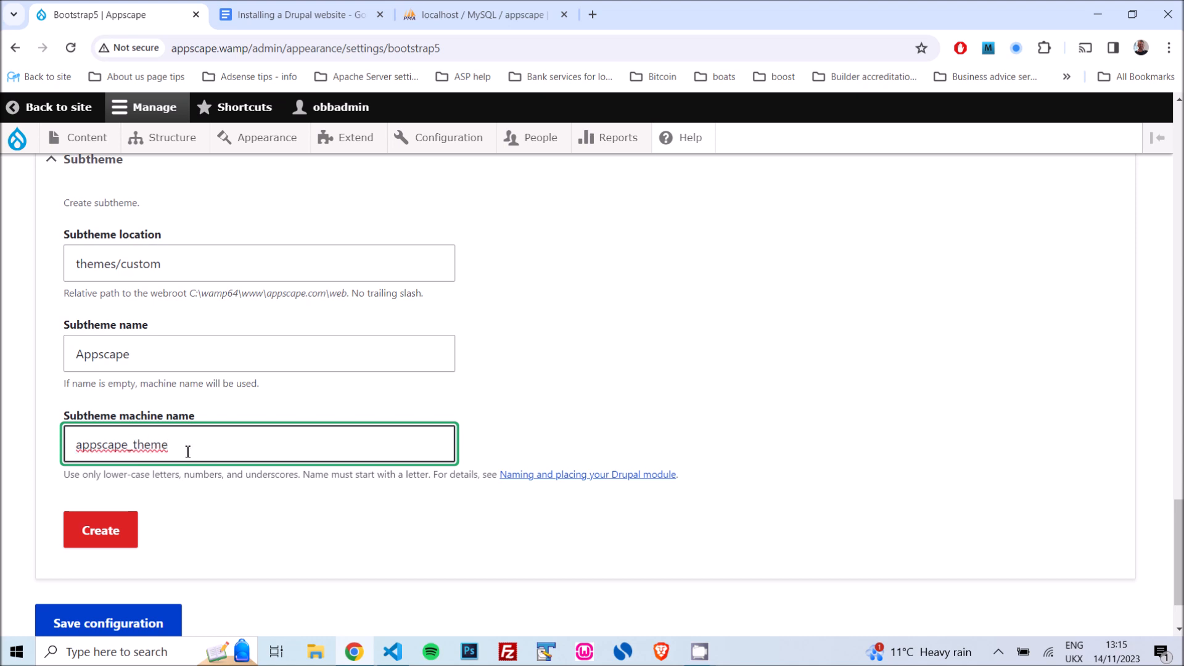
{"action": "left_click", "coordinate": [138, 355]}
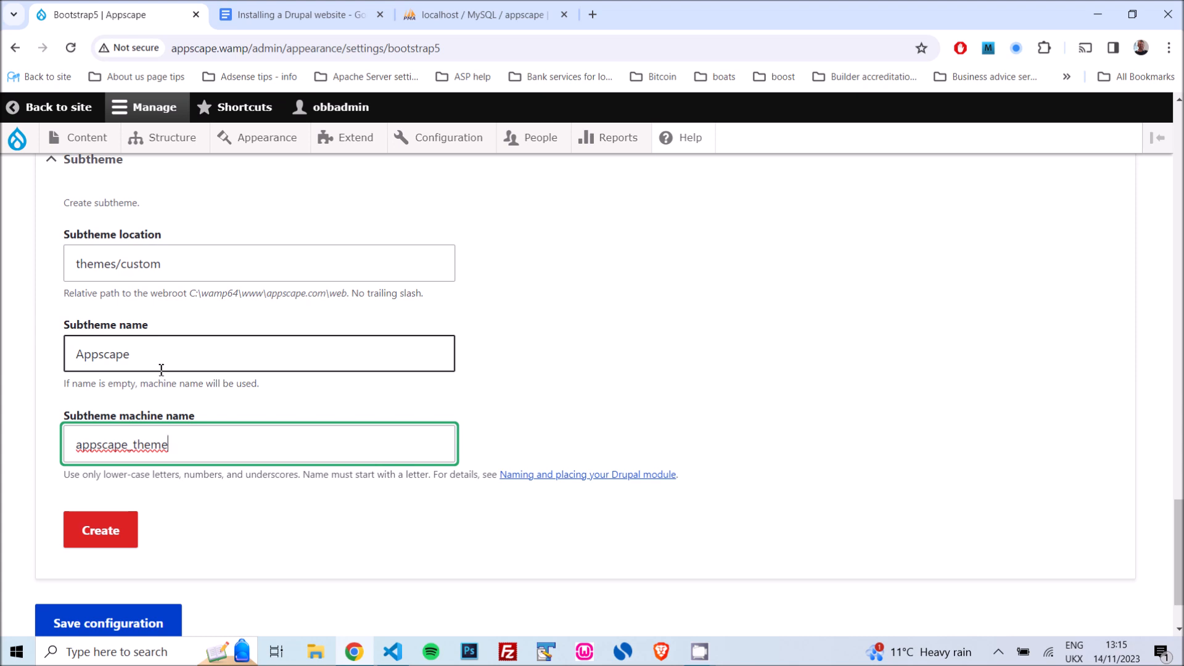
{"action": "left_click", "coordinate": [114, 539]}
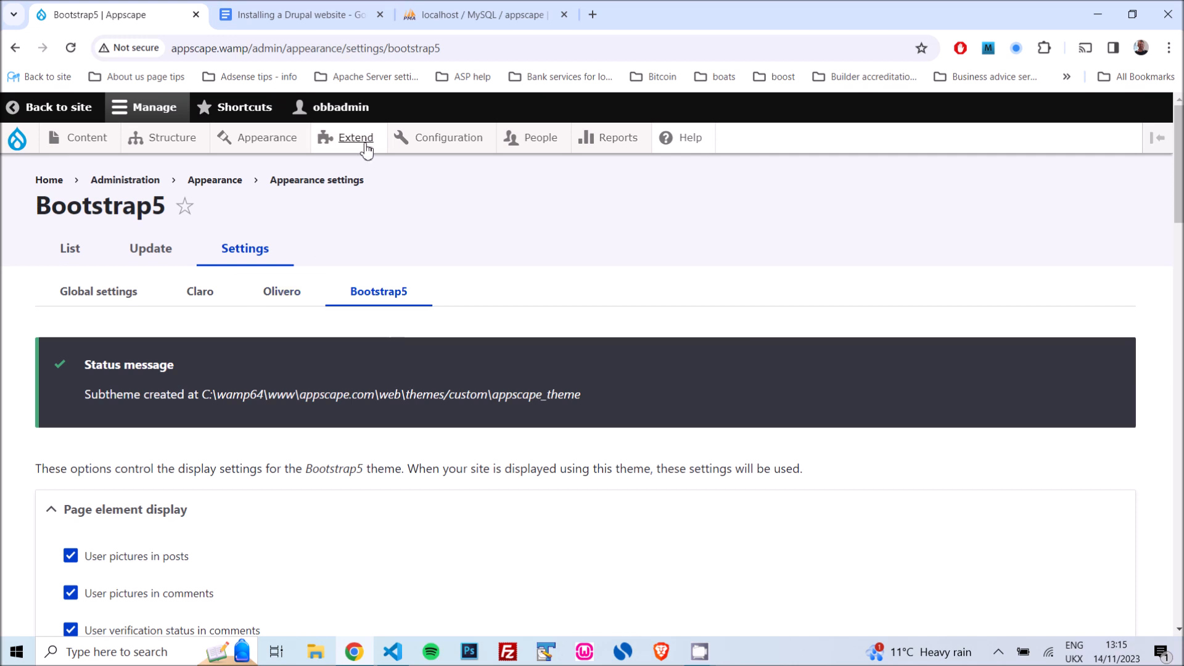
Install the uninstalled Appscape subtheme from the site's Appearance page and set it as the default theme.
{"action": "mouse_move", "coordinate": [367, 142]}
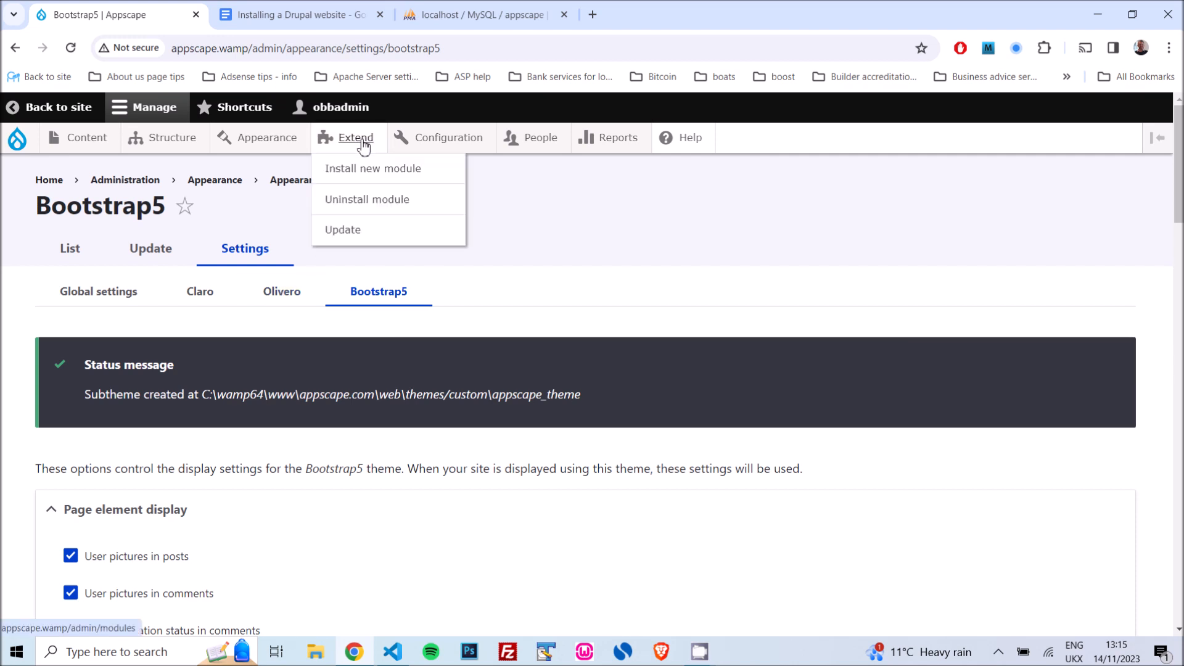
{"action": "left_click", "coordinate": [364, 146]}
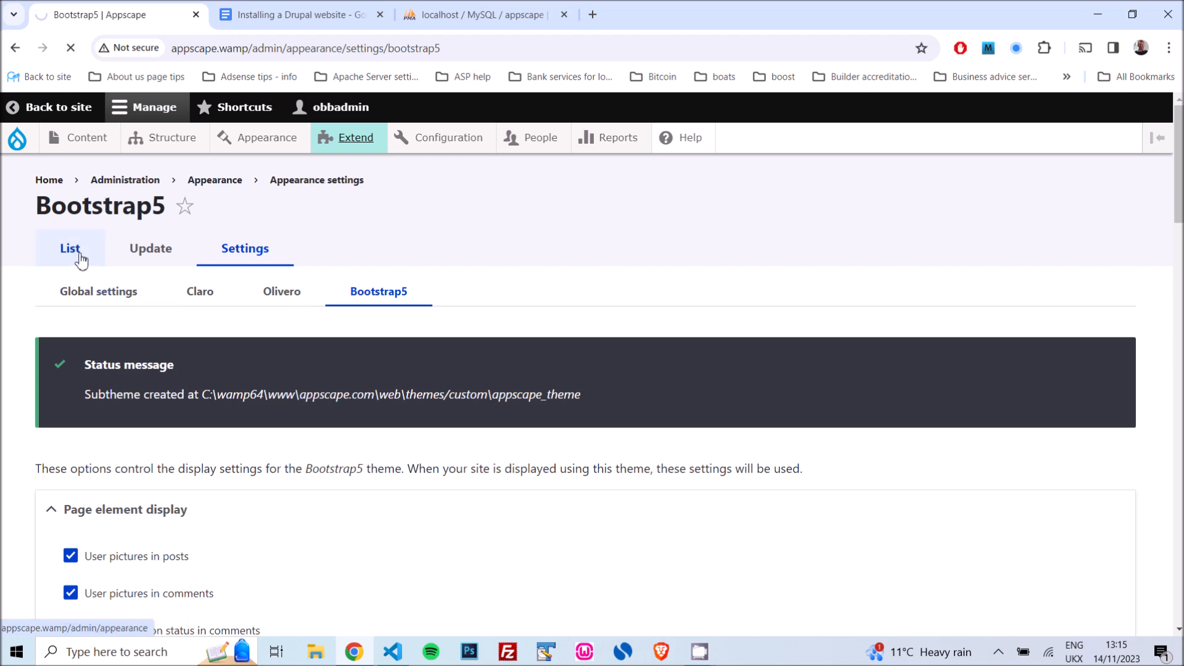
{"action": "mouse_move", "coordinate": [277, 146]}
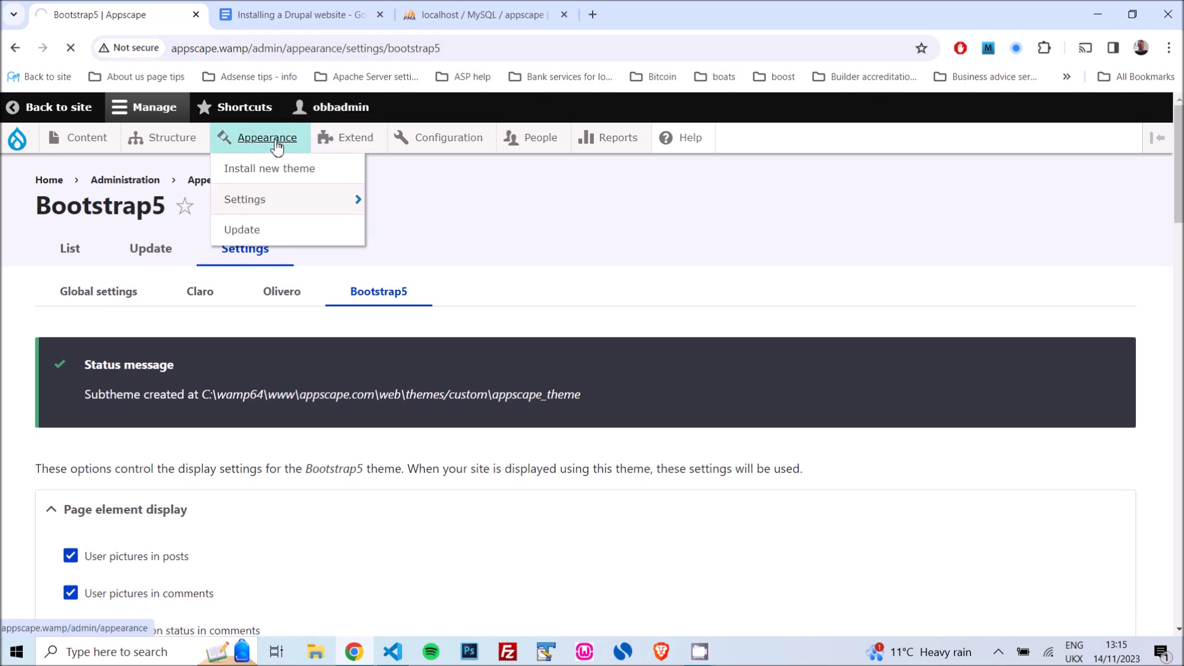
{"action": "left_click", "coordinate": [277, 147]}
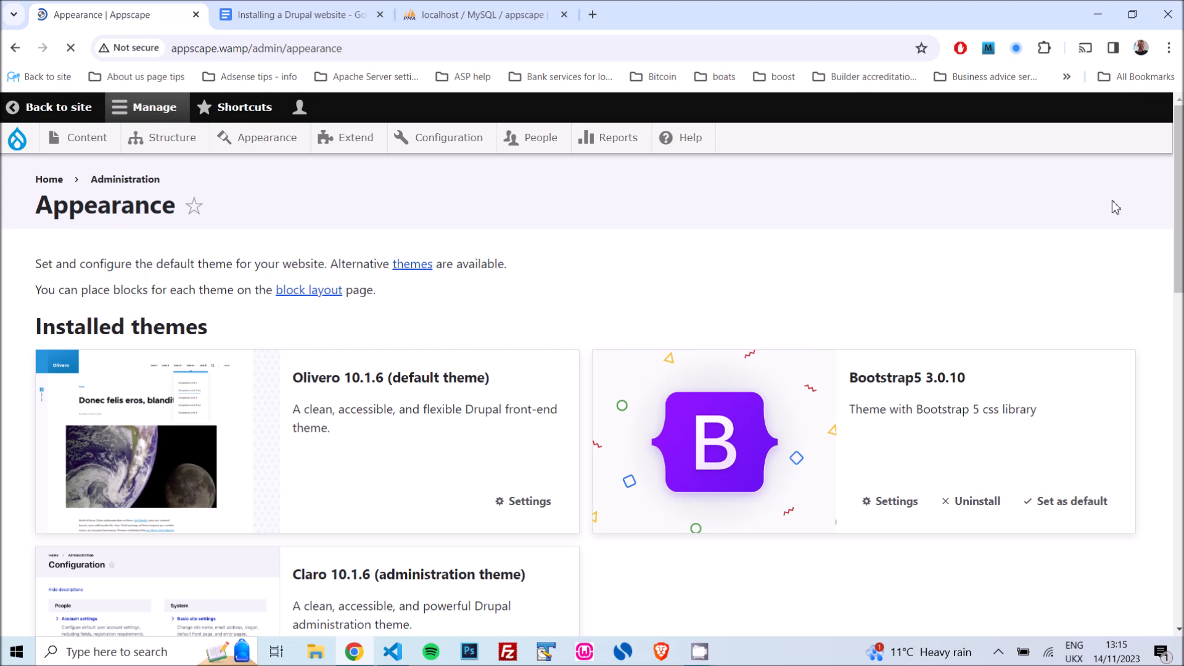
{"action": "left_click_drag", "start_coordinate": [1182, 164], "coordinate": [1182, 278]}
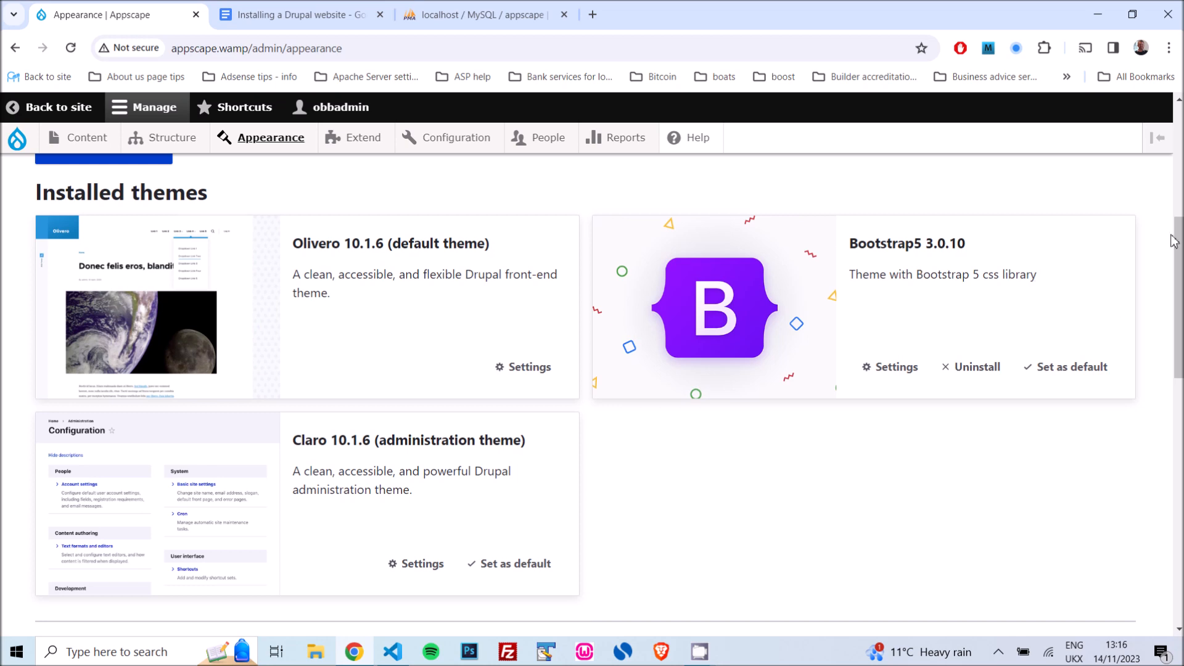
{"action": "left_click_drag", "start_coordinate": [1180, 232], "coordinate": [1180, 373]}
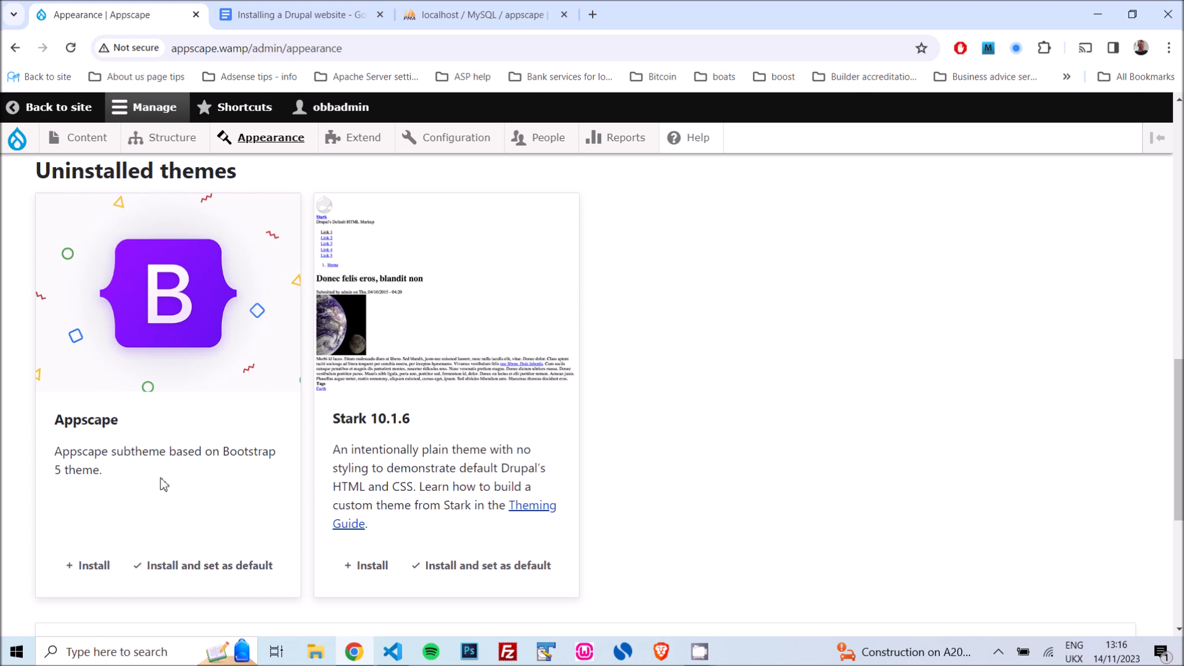
{"action": "left_click", "coordinate": [188, 577]}
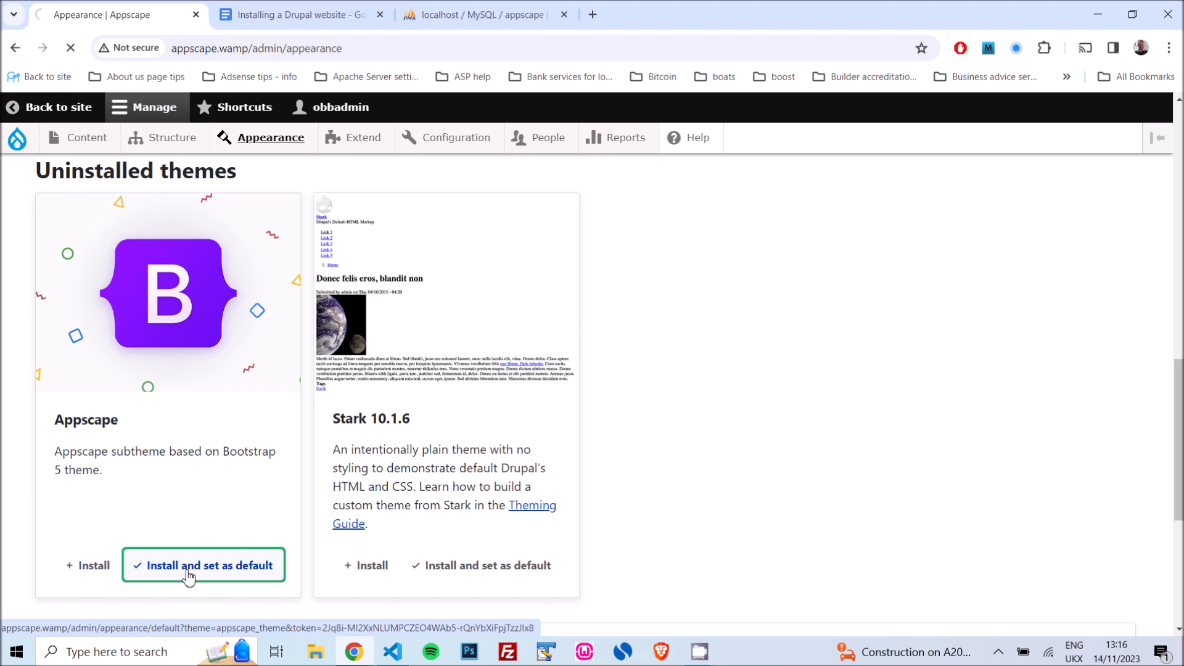
{"action": "scroll", "coordinate": [414, 460], "scroll_direction": "down", "scroll_amount": 5}
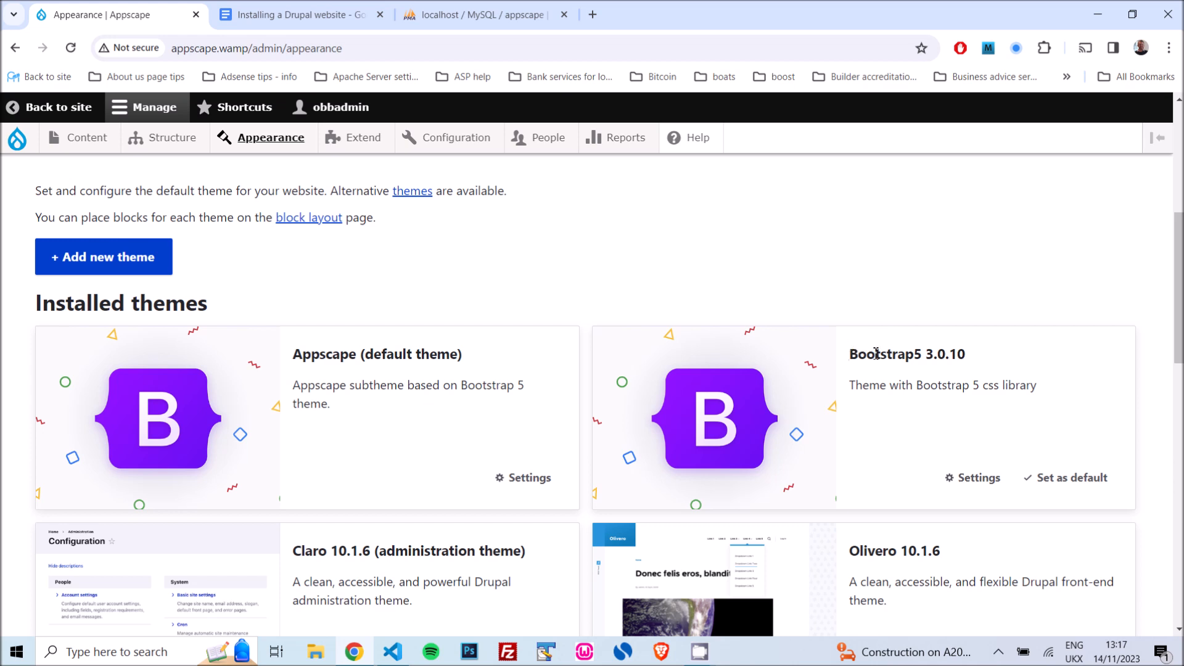
Switch to File Explorer and check the contributed themes in the site's web/themes/contrib folder.
{"action": "left_click_drag", "start_coordinate": [852, 356], "coordinate": [968, 363]}
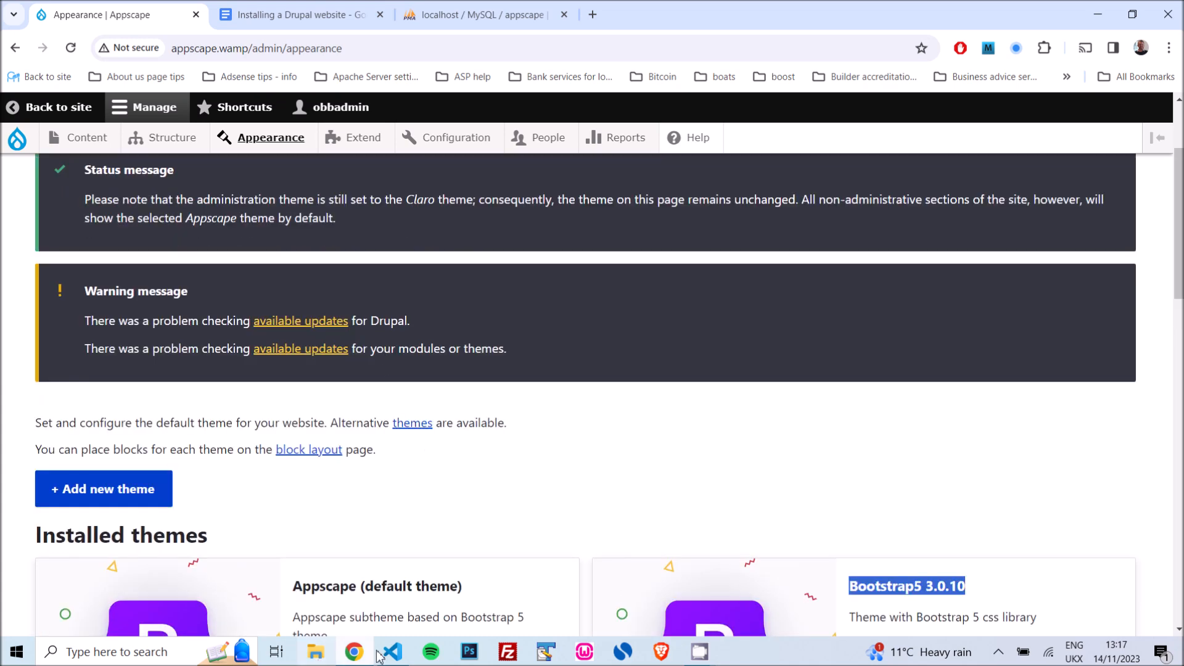
{"action": "left_click", "coordinate": [318, 660]}
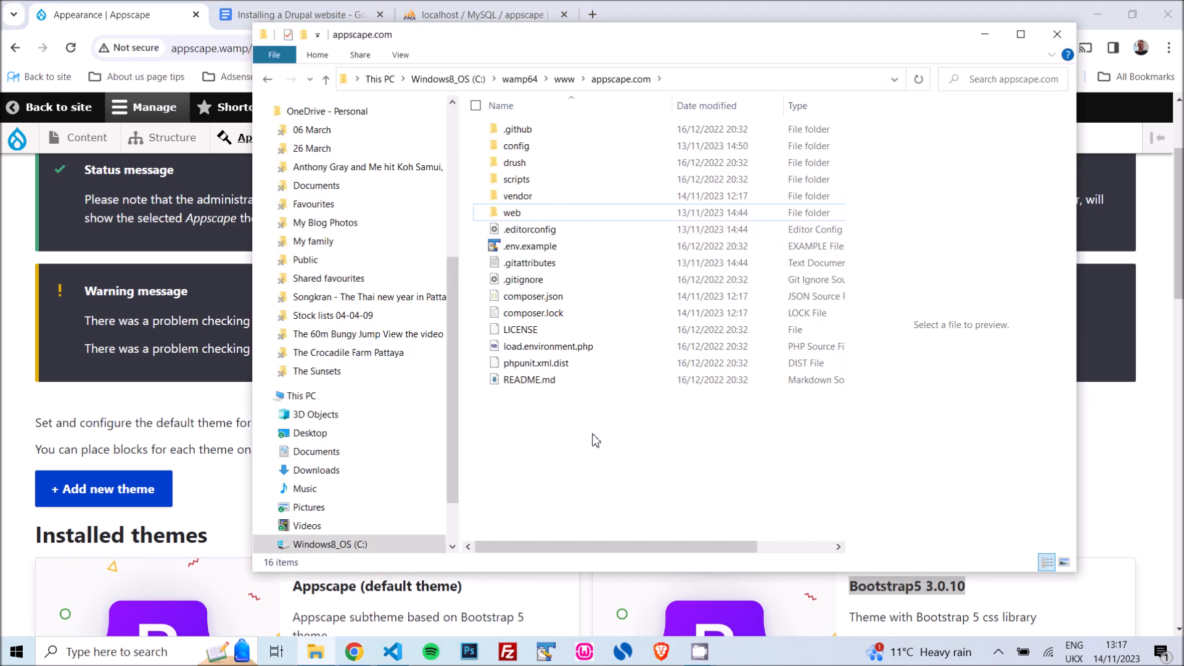
{"action": "double_click", "coordinate": [524, 212]}
{"action": "double_click", "coordinate": [519, 196]}
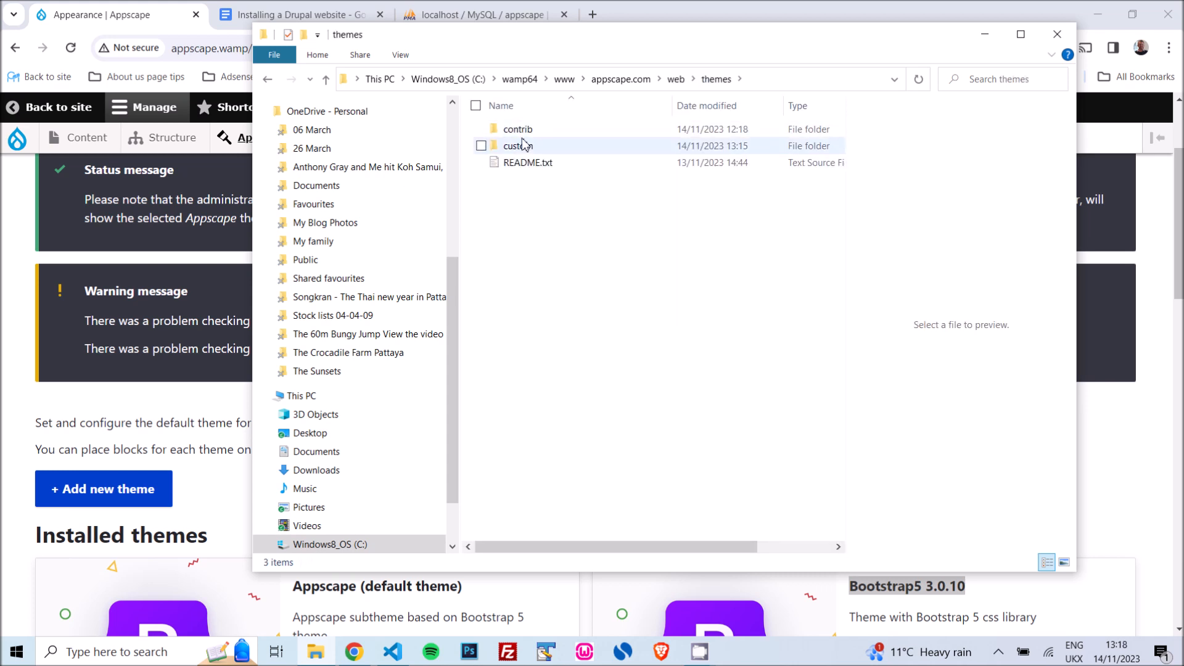
{"action": "double_click", "coordinate": [522, 131]}
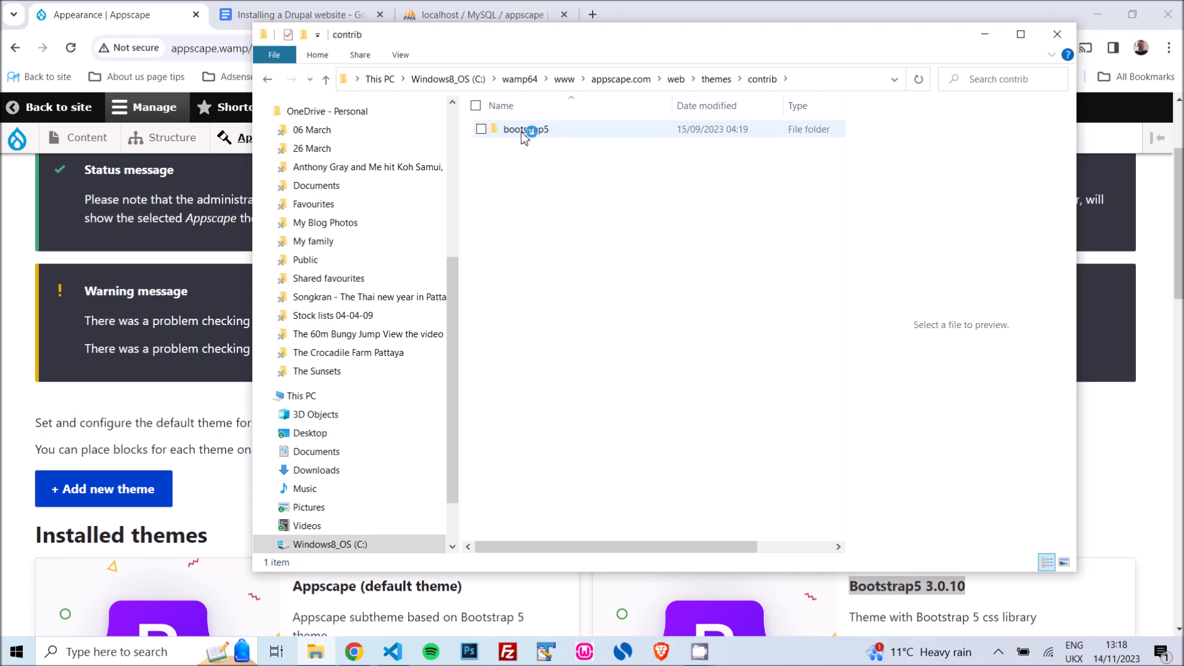
Open the css folder of the appscape_theme subtheme inside the site's themes/custom folder.
{"action": "left_click", "coordinate": [715, 80]}
{"action": "double_click", "coordinate": [532, 153]}
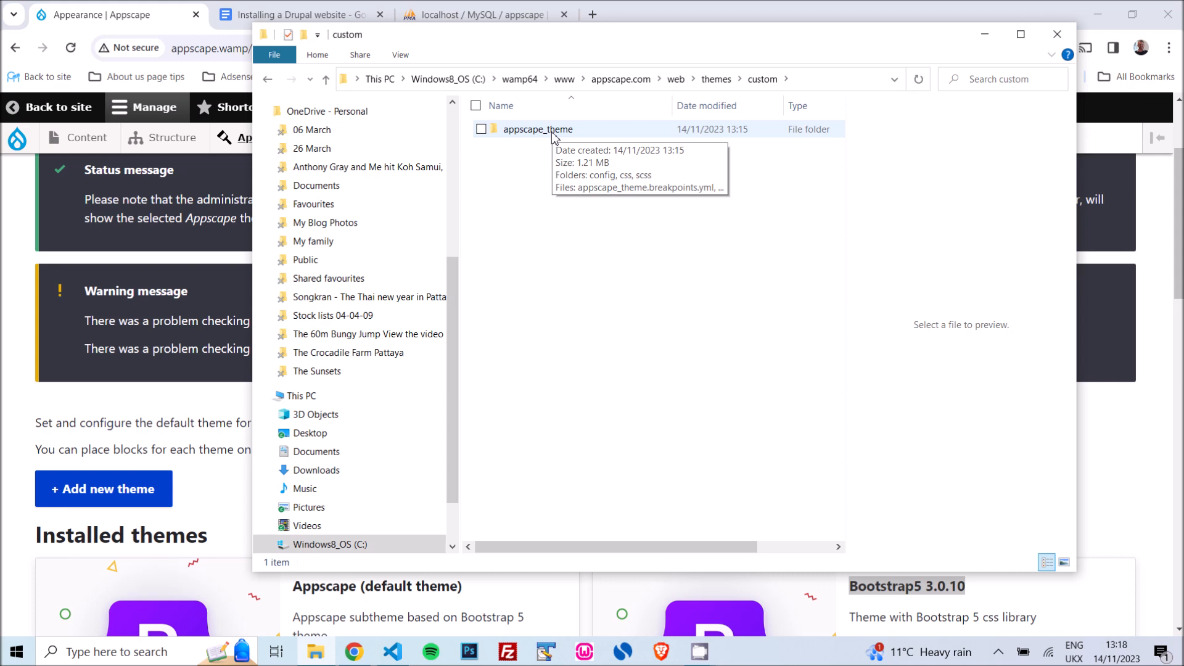
{"action": "double_click", "coordinate": [553, 136]}
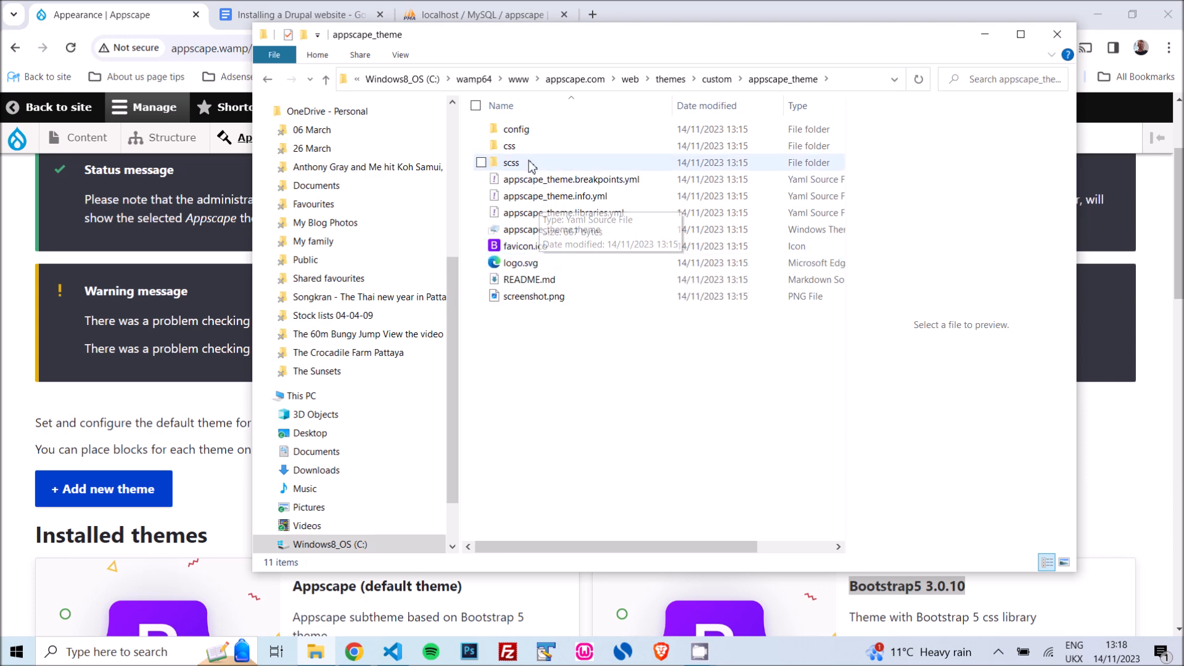
{"action": "double_click", "coordinate": [532, 150]}
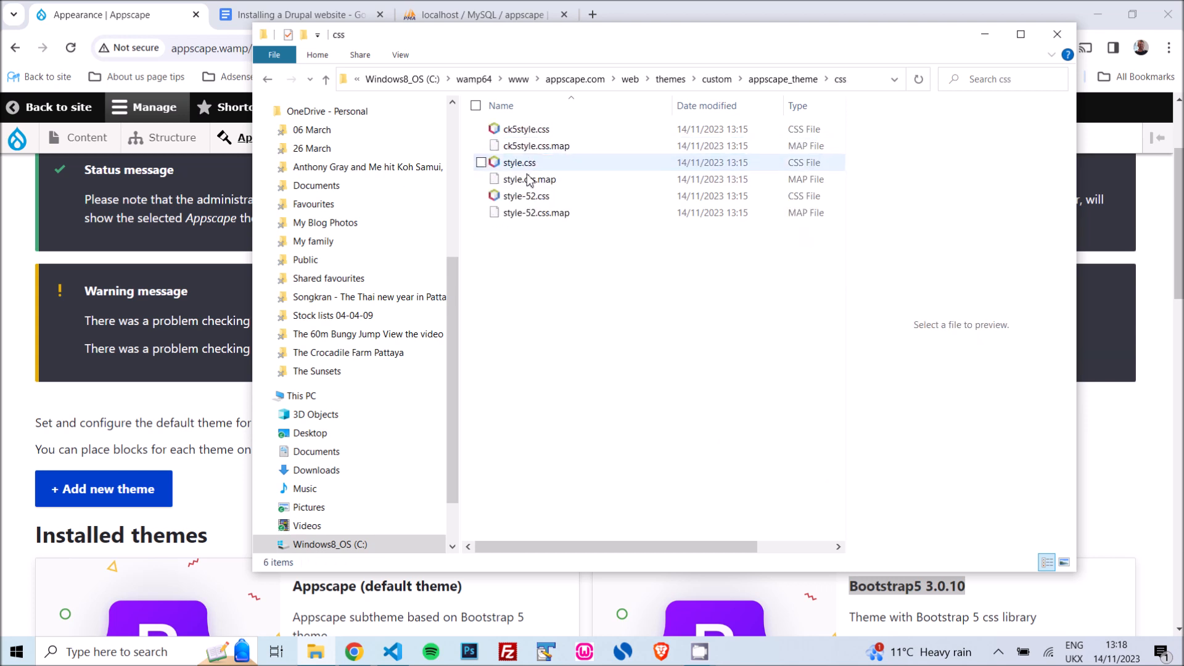
{"action": "right_click", "coordinate": [515, 257]}
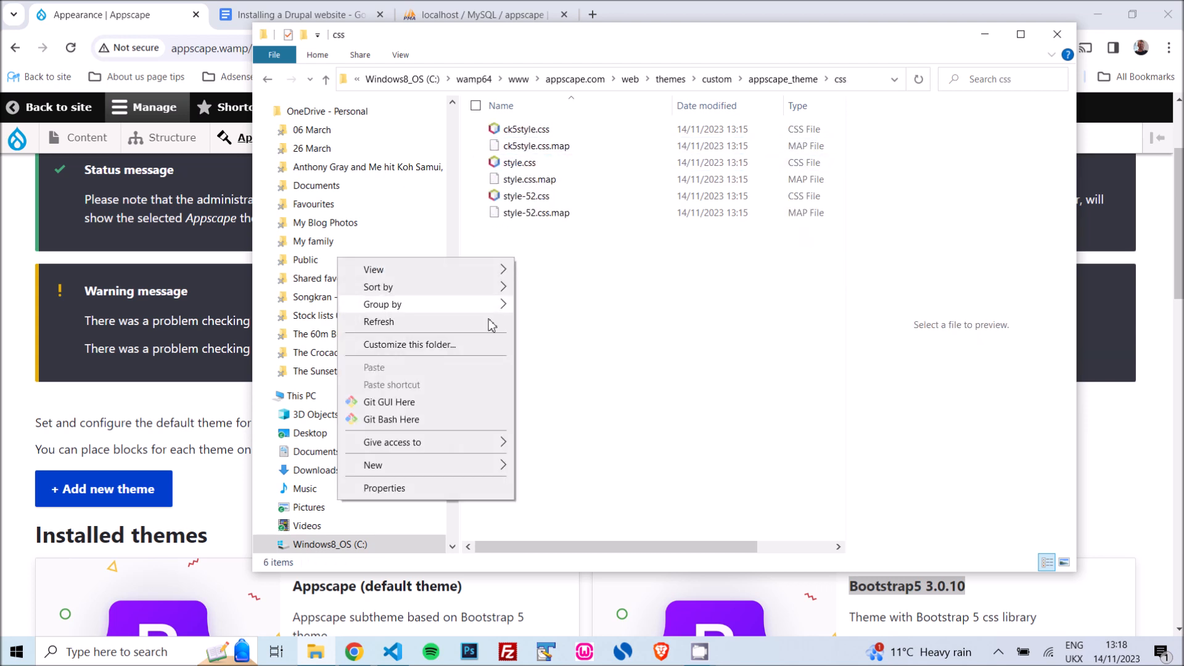
{"action": "mouse_move", "coordinate": [507, 465]}
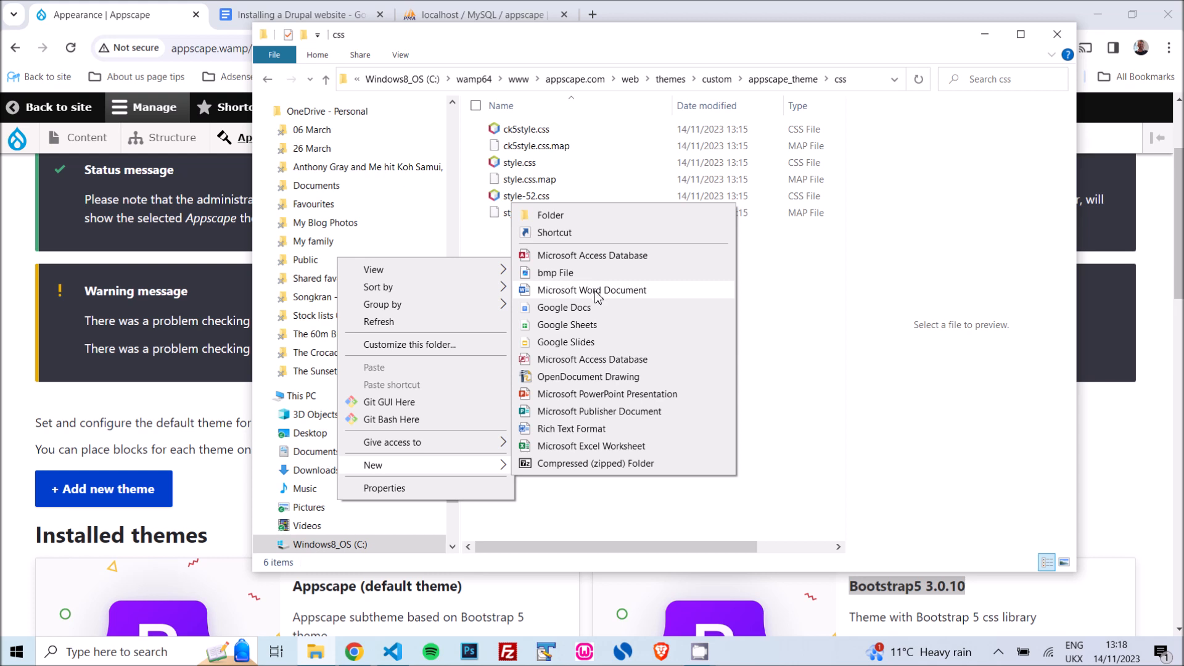
{"action": "left_click", "coordinate": [615, 503]}
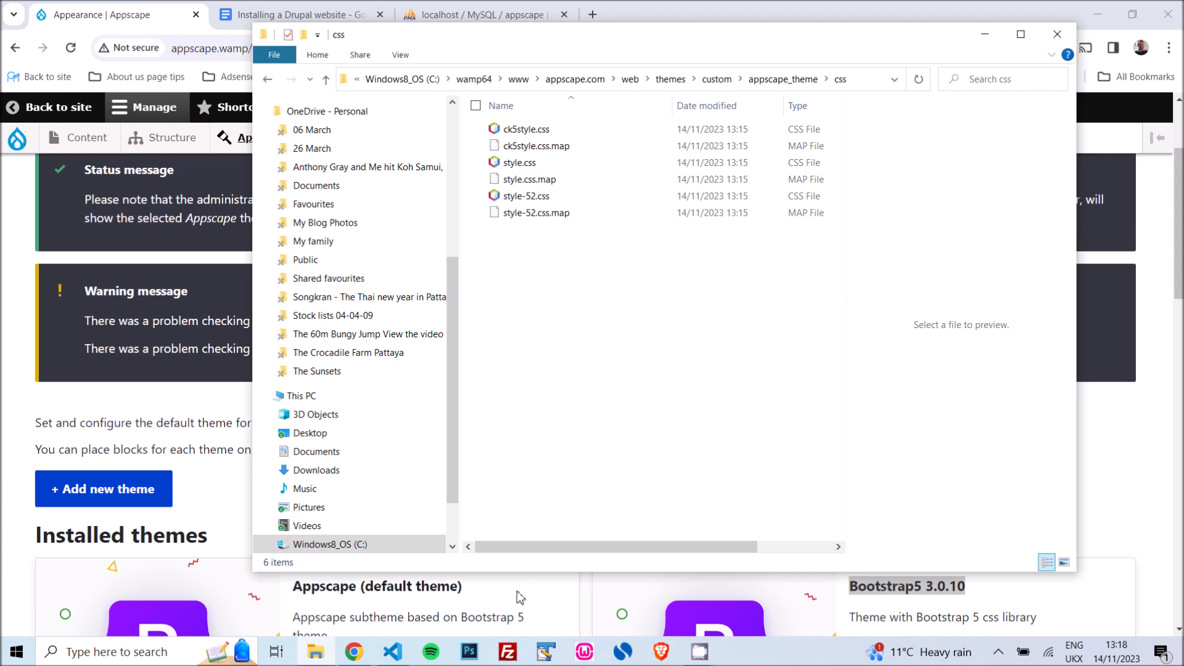
Switch to TextPad, save an empty document as custom.css in the appscape_theme css folder, and close the editor.
{"action": "left_click", "coordinate": [546, 652]}
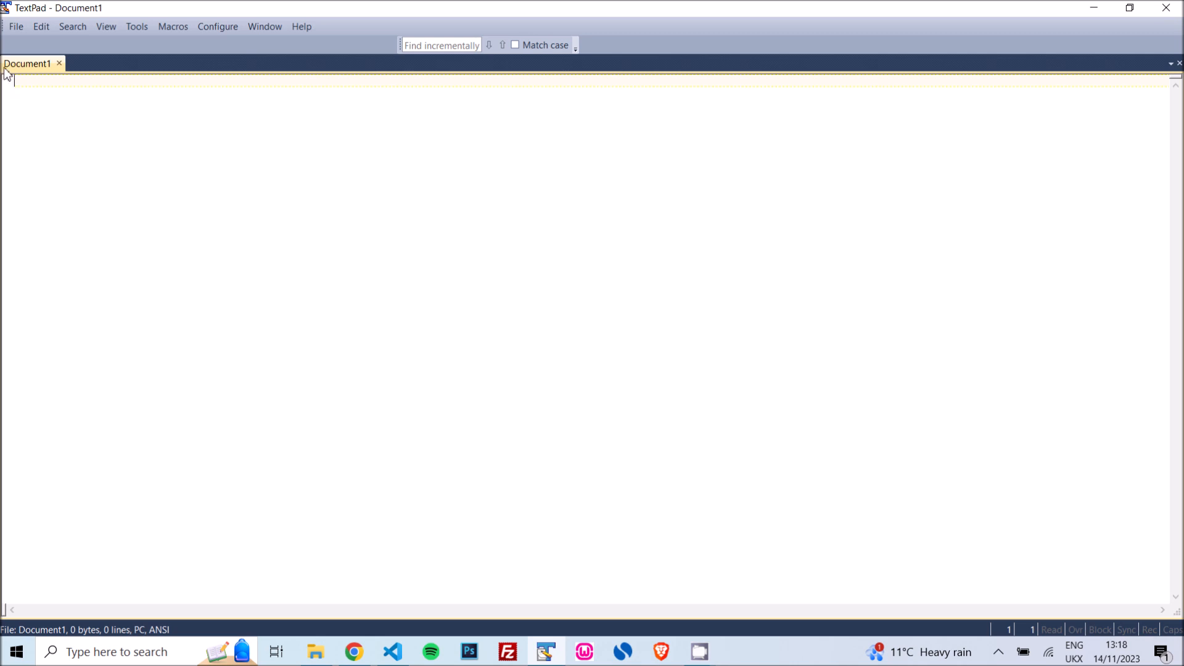
{"action": "left_click", "coordinate": [16, 27]}
{"action": "left_click", "coordinate": [73, 127]}
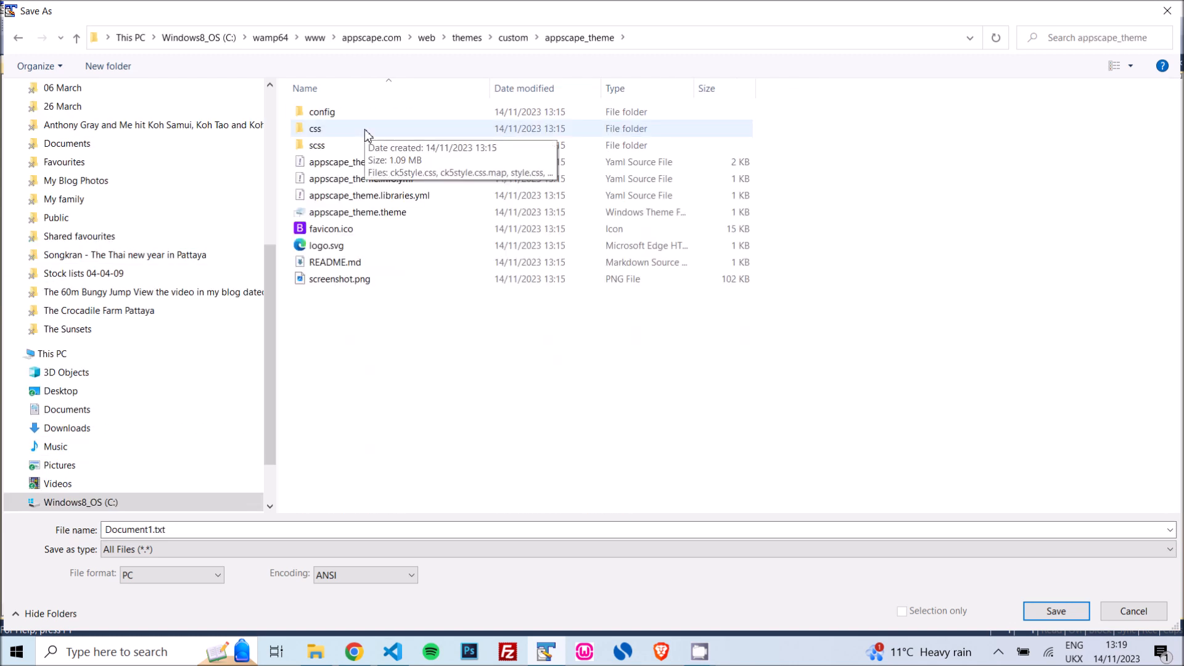
{"action": "double_click", "coordinate": [365, 128]}
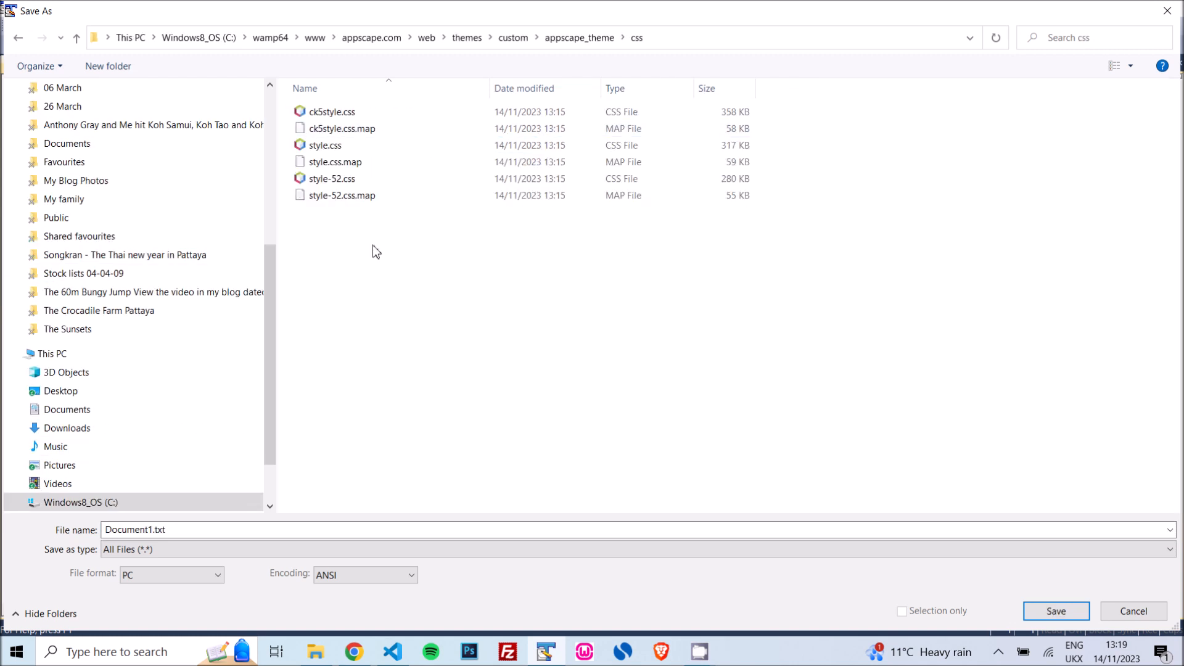
{"action": "double_click", "coordinate": [200, 531]}
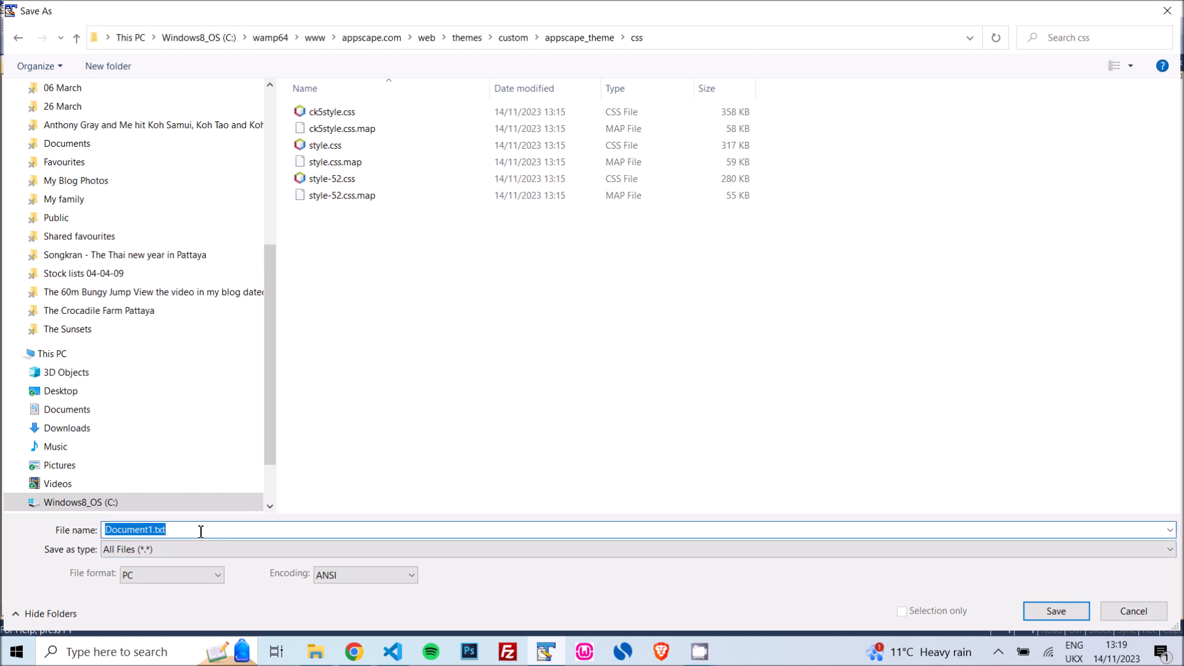
{"action": "type", "text": "custom.css"}
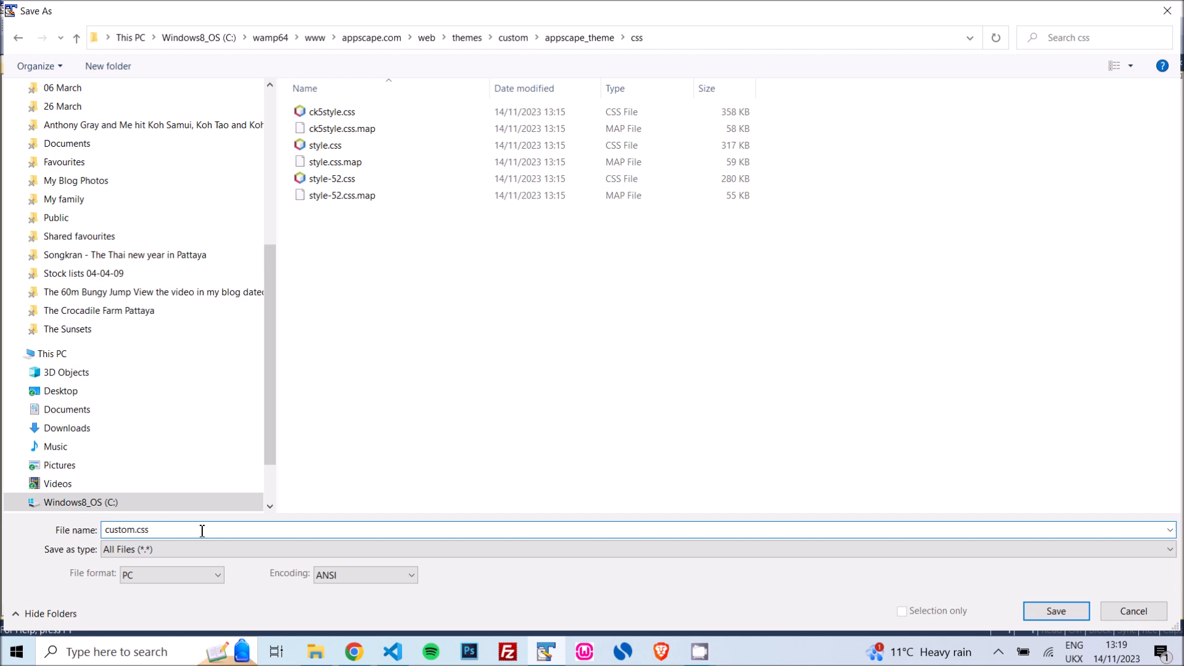
{"action": "left_click", "coordinate": [1055, 611]}
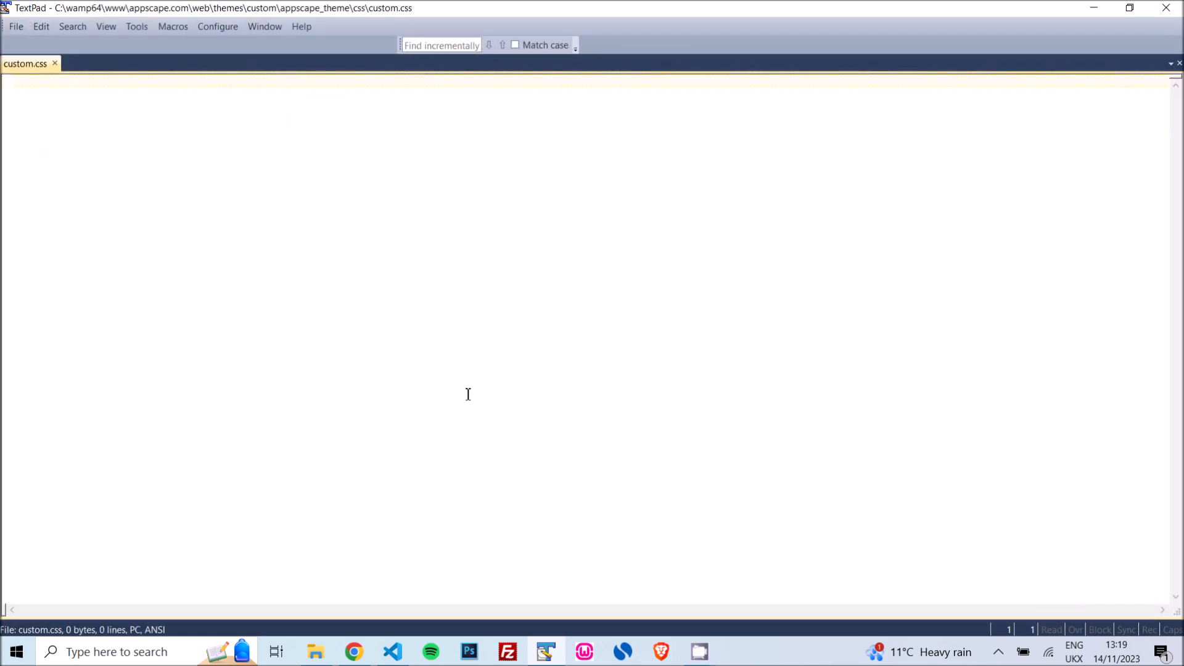
{"action": "left_click", "coordinate": [1168, 7]}
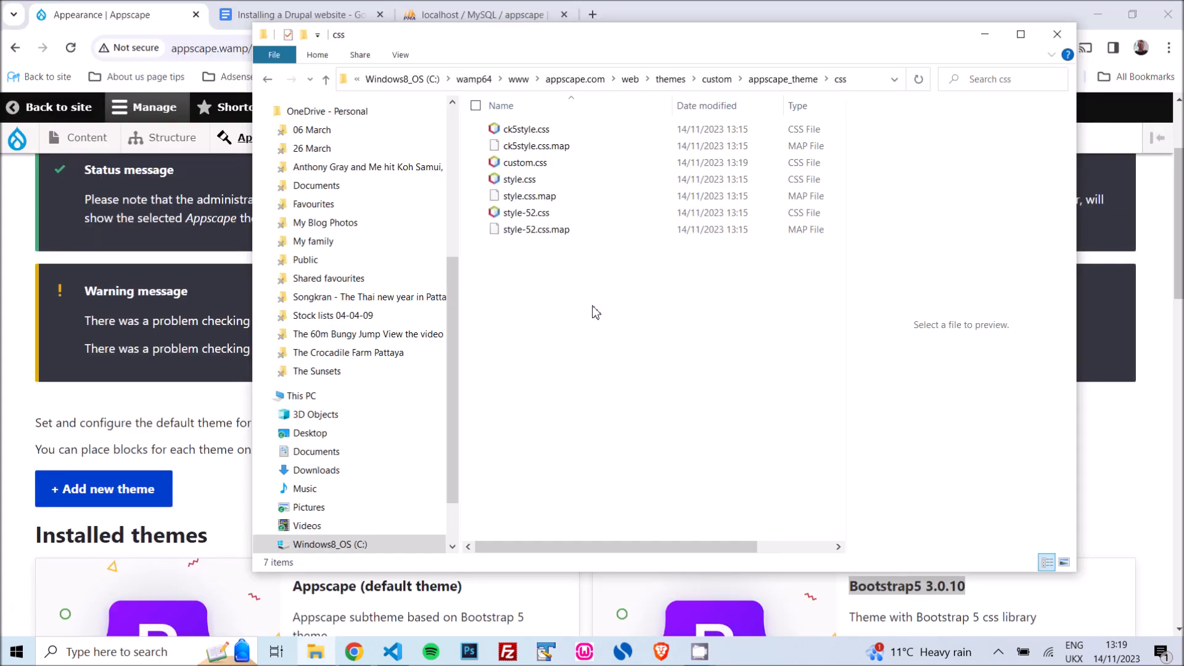
Switch to Visual Studio Code and open appscape_theme.libraries.yml from web/themes/custom/appscape_theme in the appscape.com project.
{"action": "key", "text": "alt+Tab"}
{"action": "key", "text": "alt+Tab"}
{"action": "key", "text": "alt+Tab"}
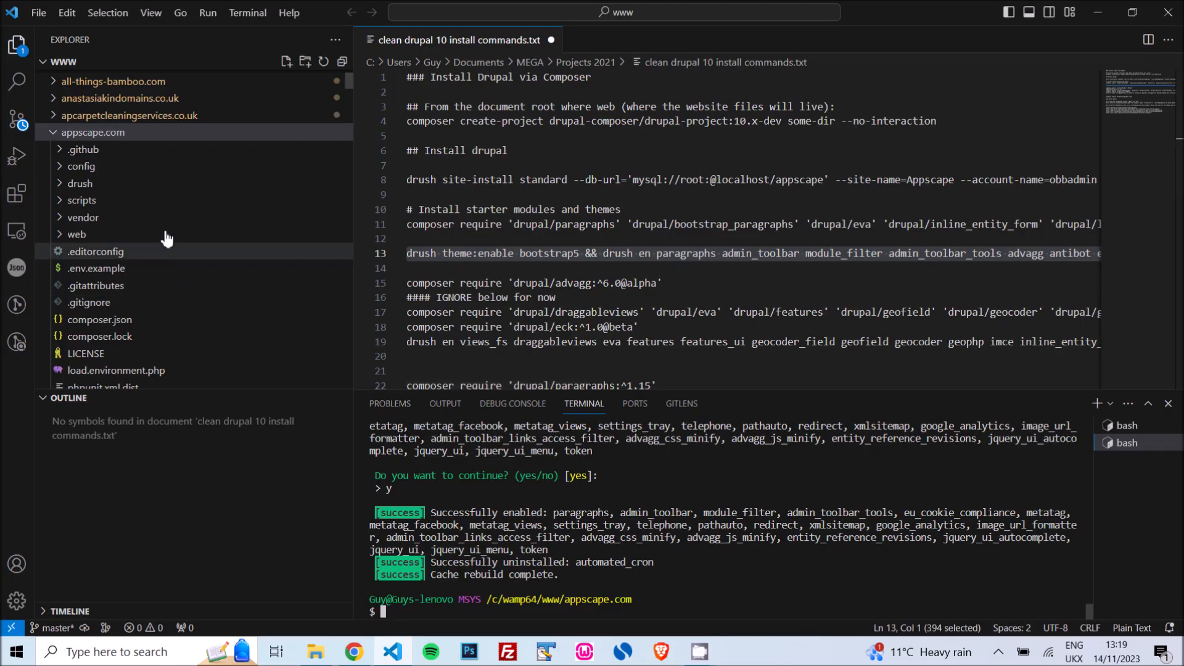
{"action": "left_click", "coordinate": [60, 236]}
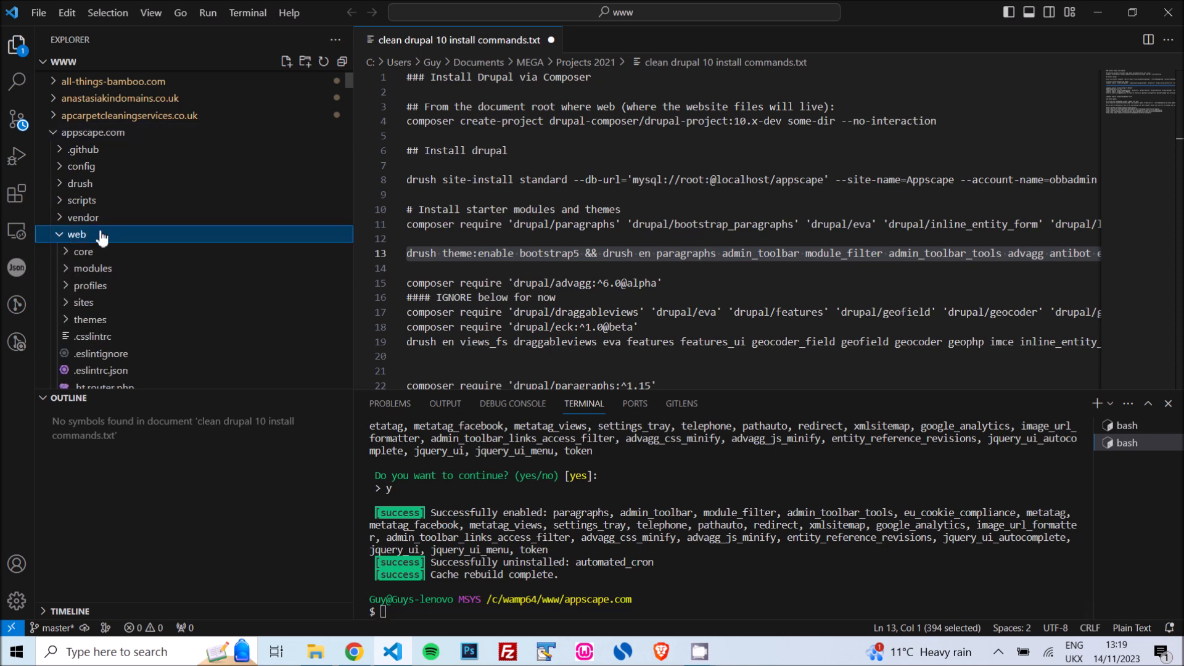
{"action": "scroll", "coordinate": [213, 241], "scroll_direction": "down", "scroll_amount": 1}
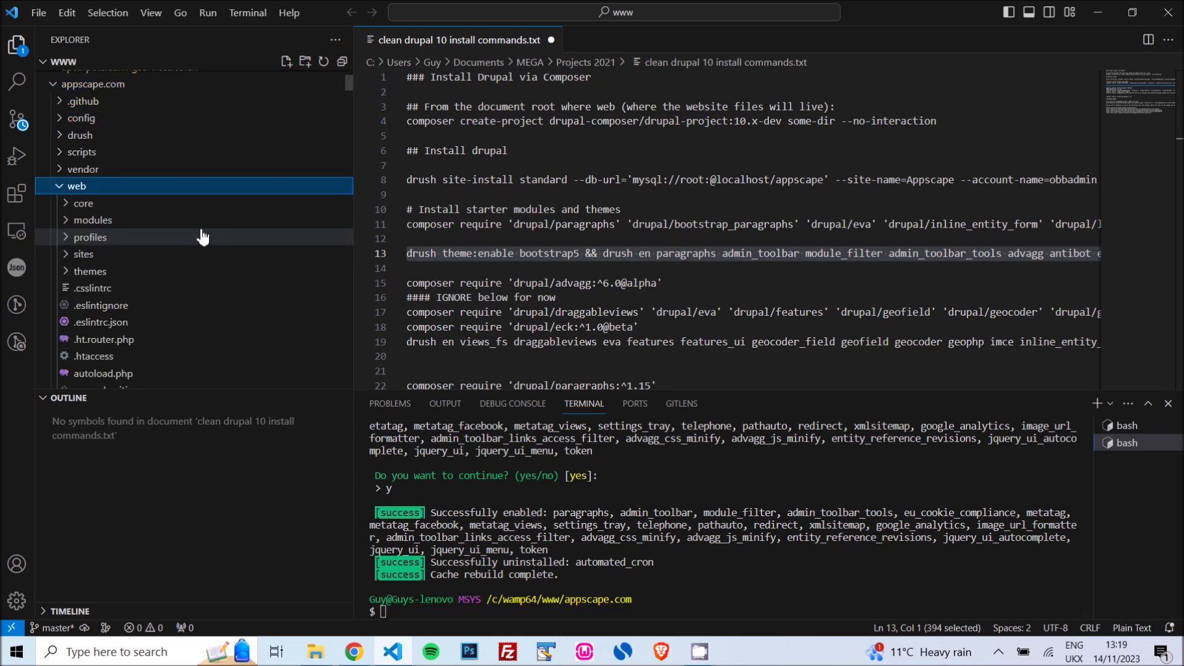
{"action": "left_click", "coordinate": [69, 274]}
{"action": "left_click", "coordinate": [73, 308]}
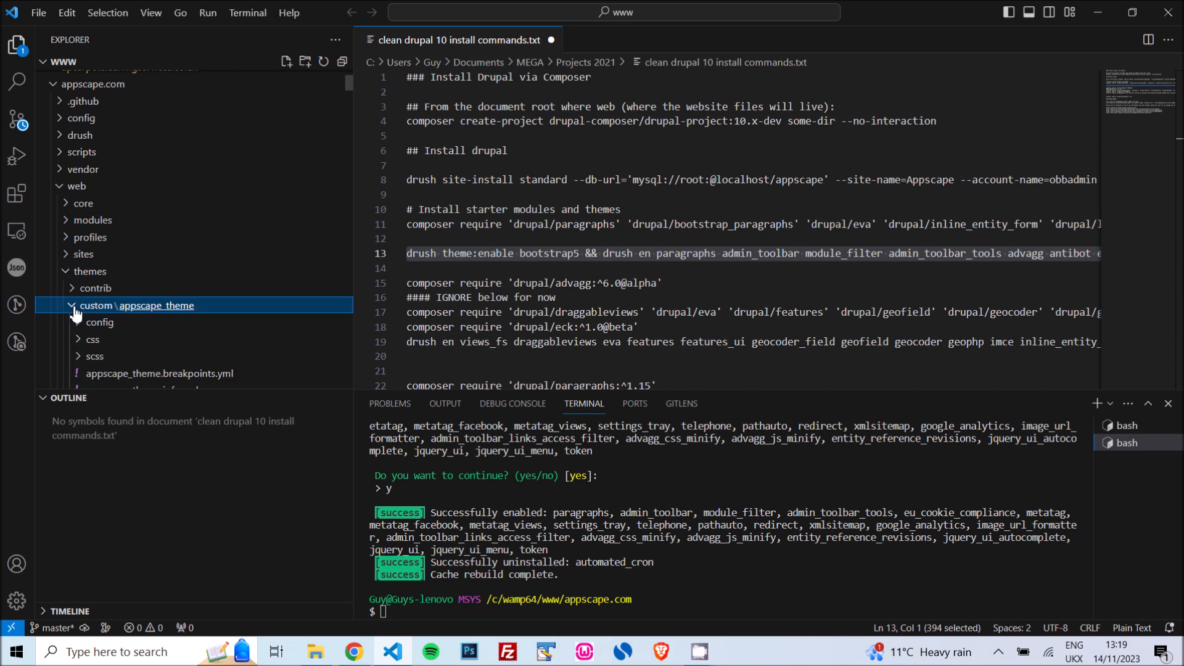
{"action": "scroll", "coordinate": [86, 333], "scroll_direction": "down", "scroll_amount": 2}
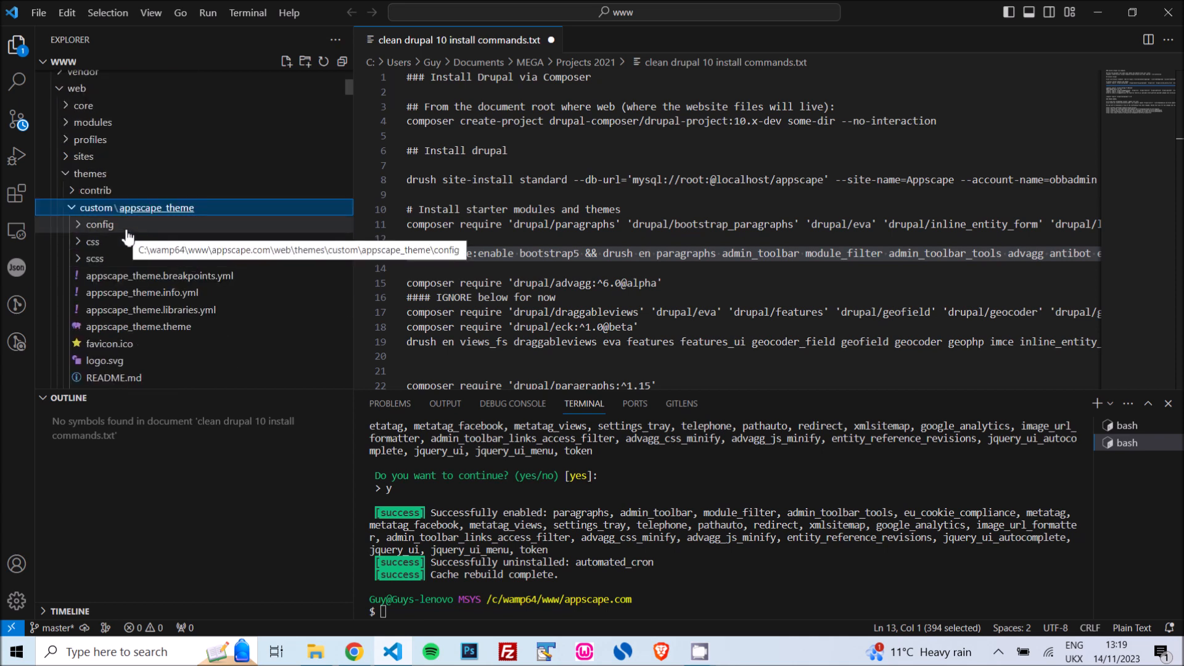
{"action": "double_click", "coordinate": [148, 312]}
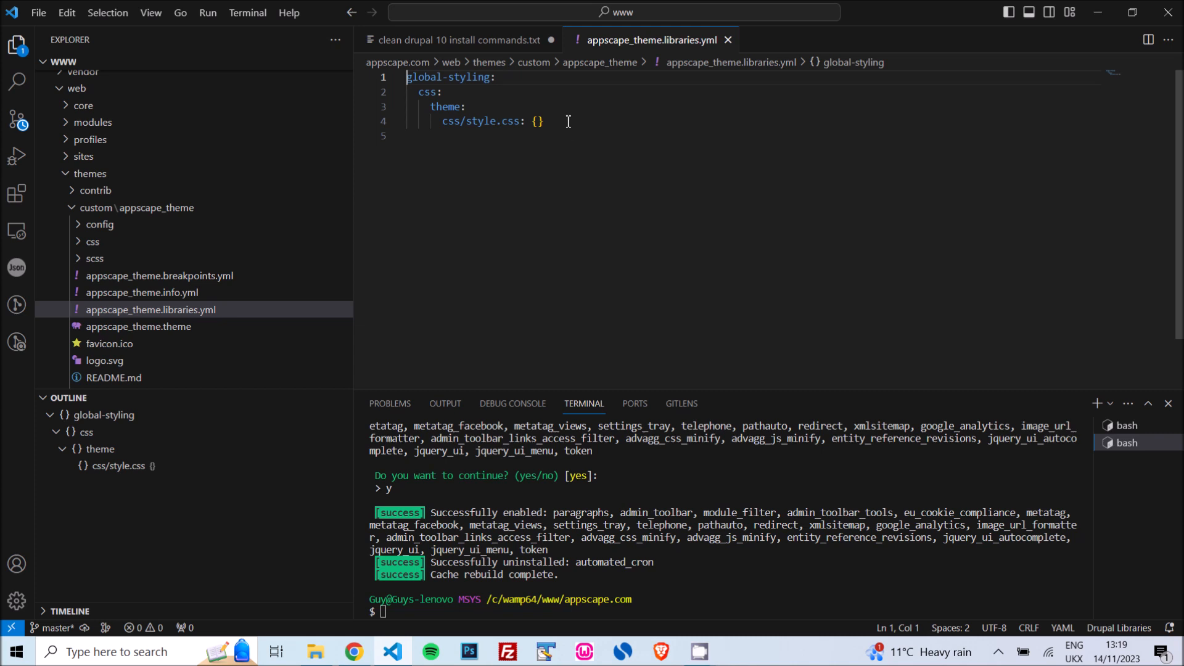
Add the entry css/custom.css: {} below css/style.css under the global-styling theme CSS, and close the file.
{"action": "left_click_drag", "start_coordinate": [546, 124], "coordinate": [442, 123]}
{"action": "key", "text": "ctrl+c"}
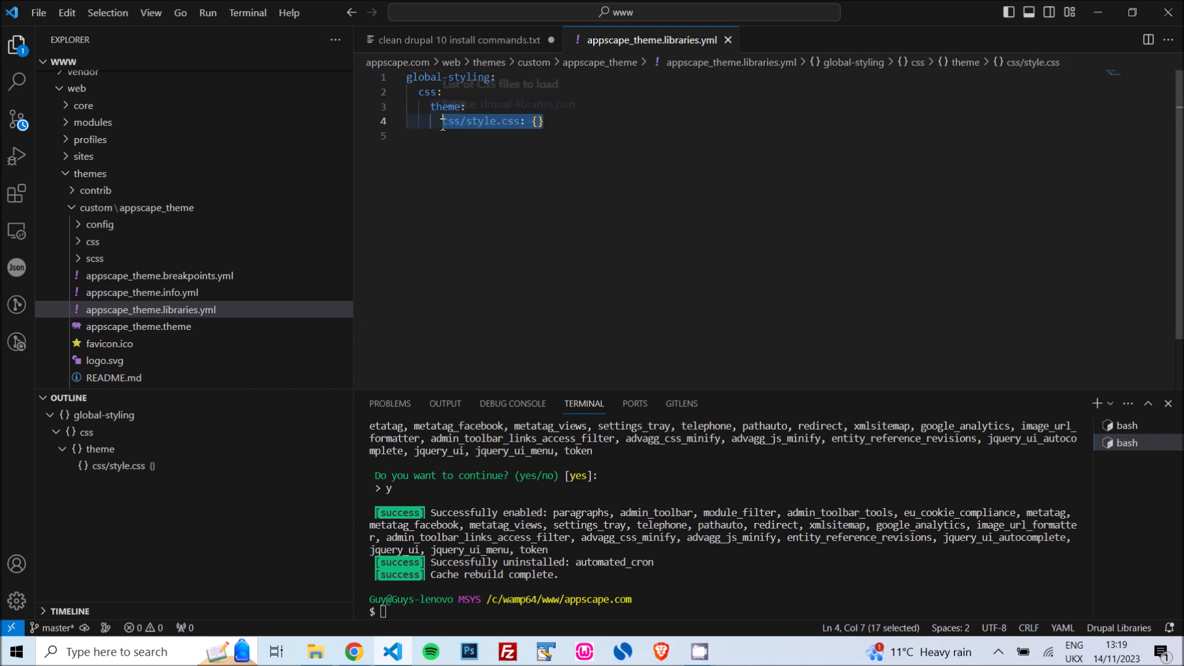
{"action": "left_click", "coordinate": [560, 119]}
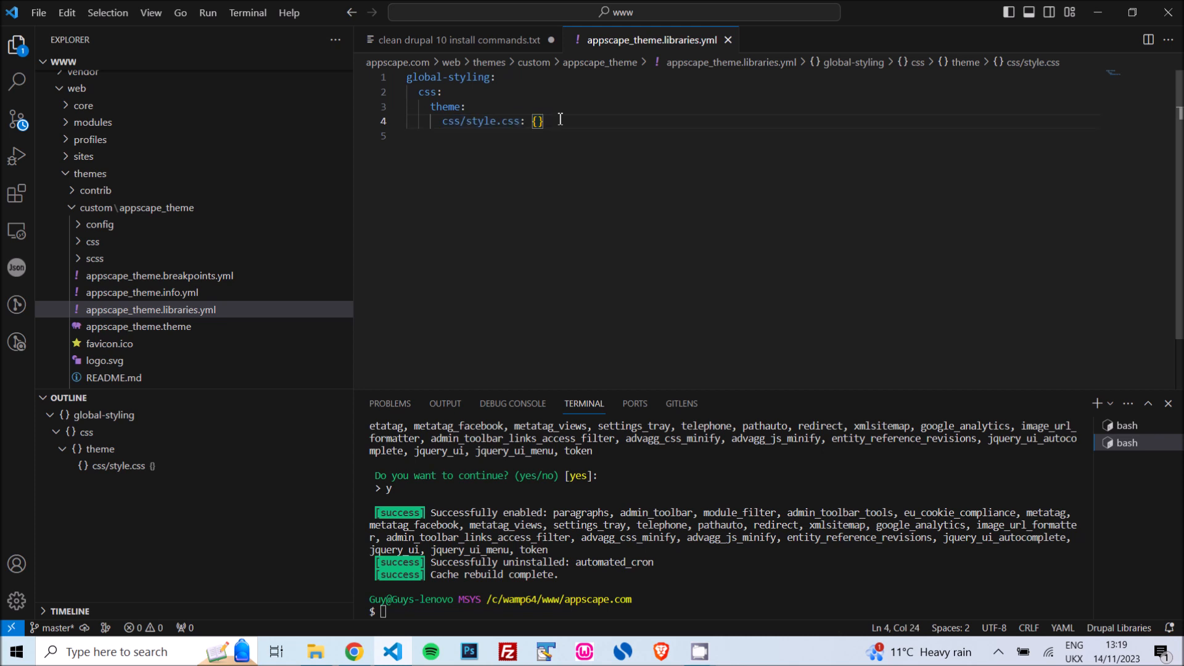
{"action": "key", "text": "Return"}
{"action": "key", "text": "ctrl+v"}
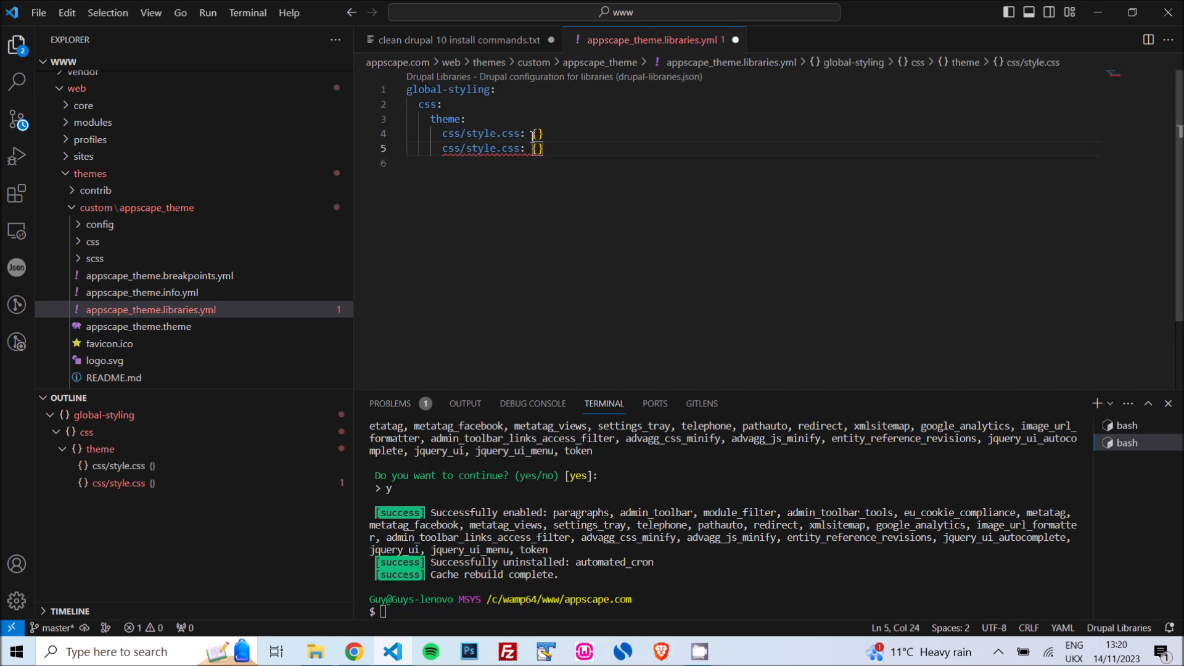
{"action": "left_click", "coordinate": [470, 152]}
{"action": "left_click_drag", "start_coordinate": [470, 152], "coordinate": [499, 144]}
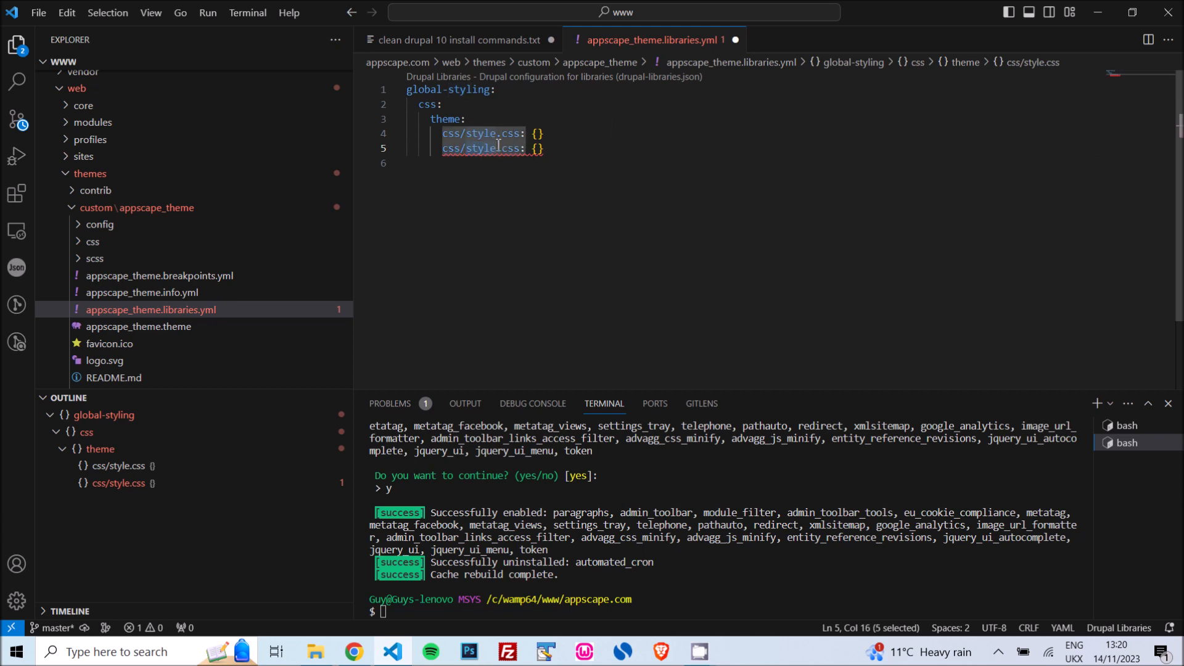
{"action": "type", "text": "custom"}
{"action": "left_click", "coordinate": [604, 149]}
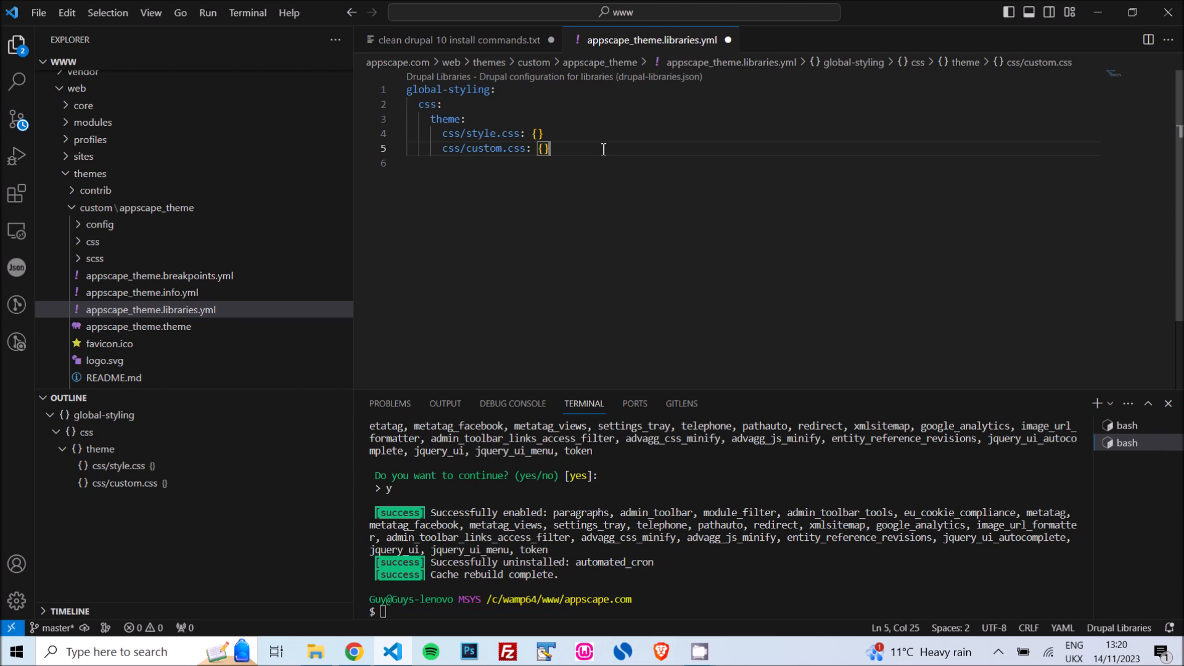
{"action": "left_click", "coordinate": [728, 39]}
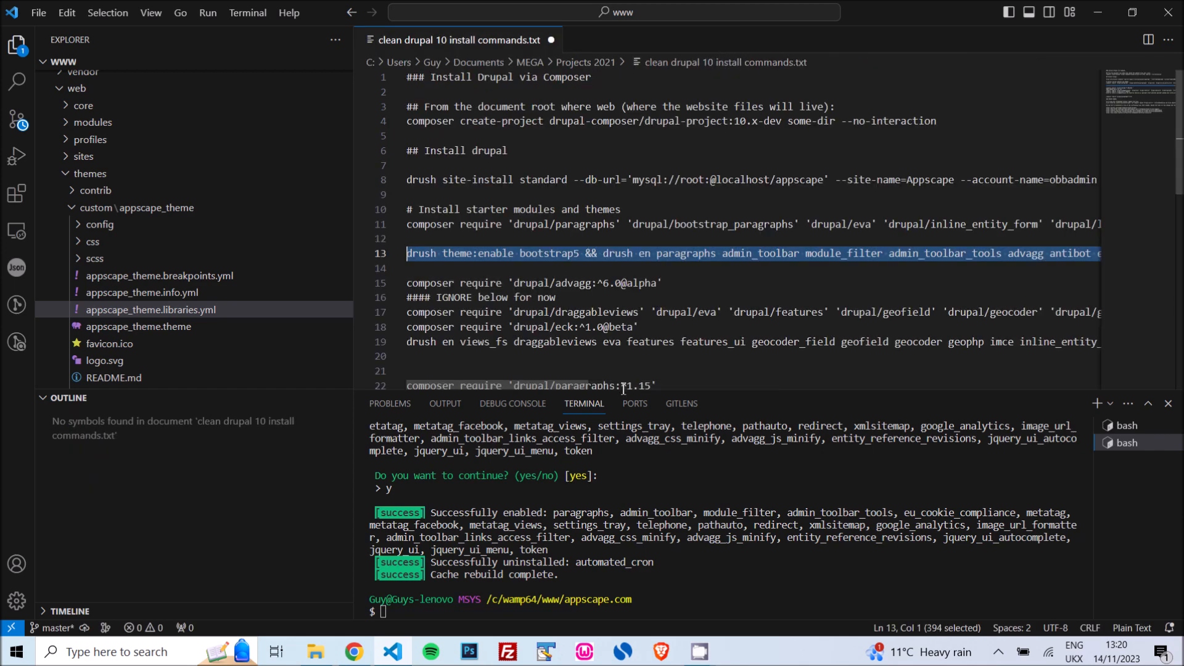
Switch to the Appscape site in Chrome and go from its administration pages back to the site.
{"action": "left_click", "coordinate": [430, 617]}
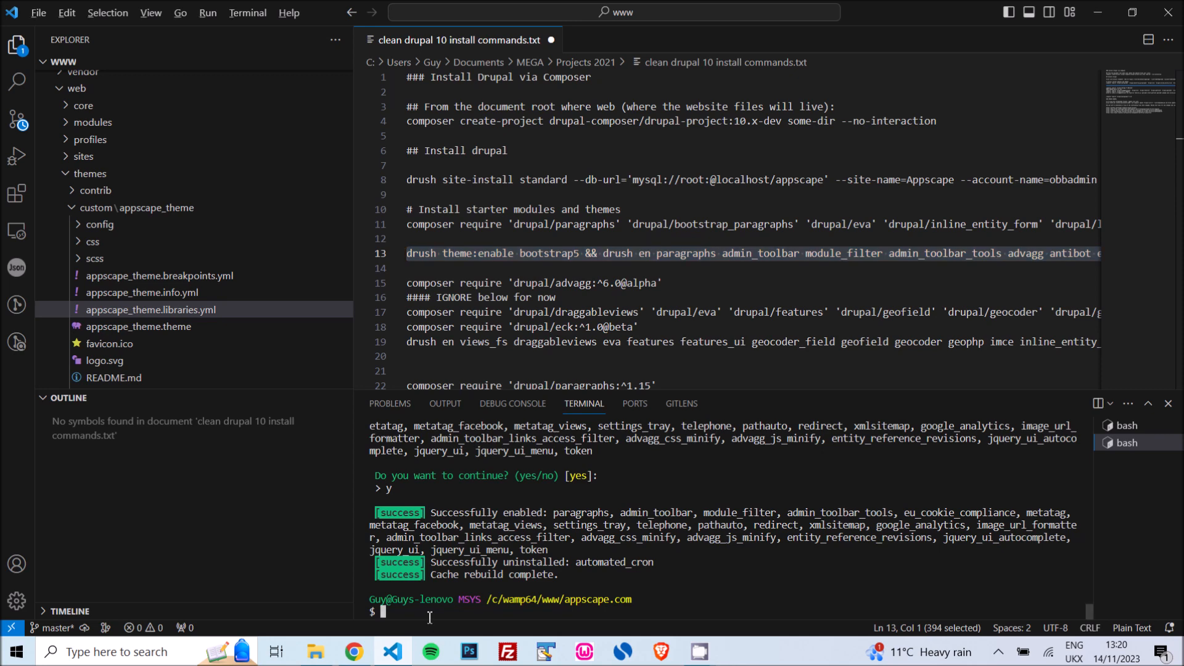
{"action": "key", "text": "alt+Tab"}
{"action": "key", "text": "alt+Tab"}
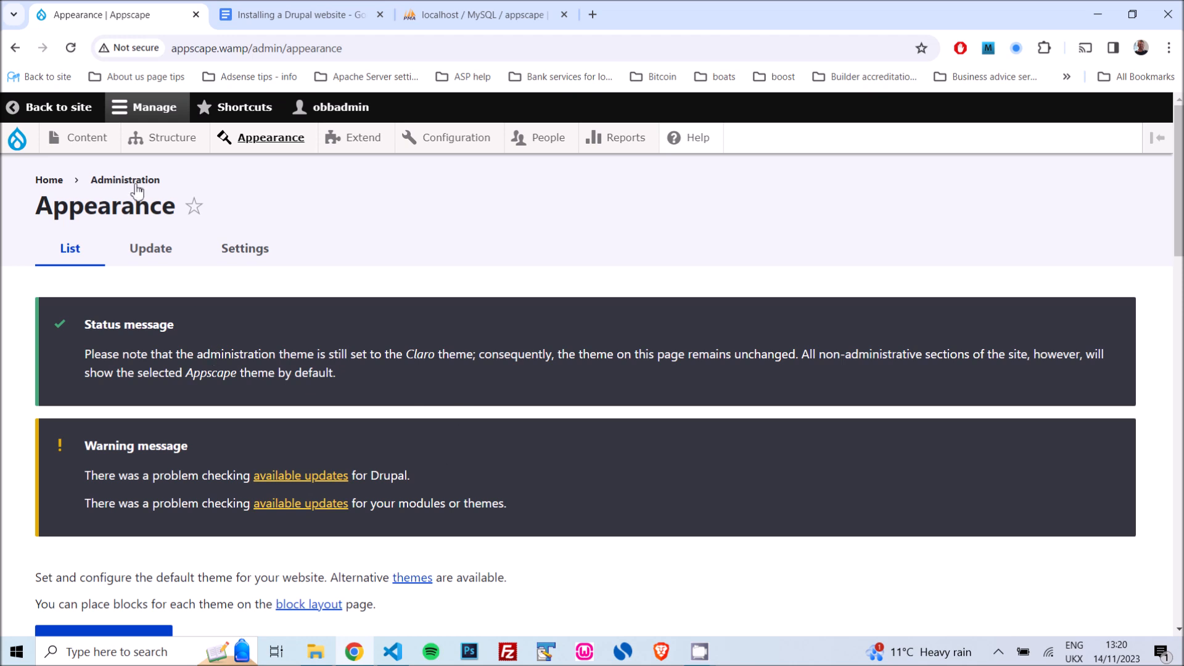
{"action": "left_click", "coordinate": [67, 111]}
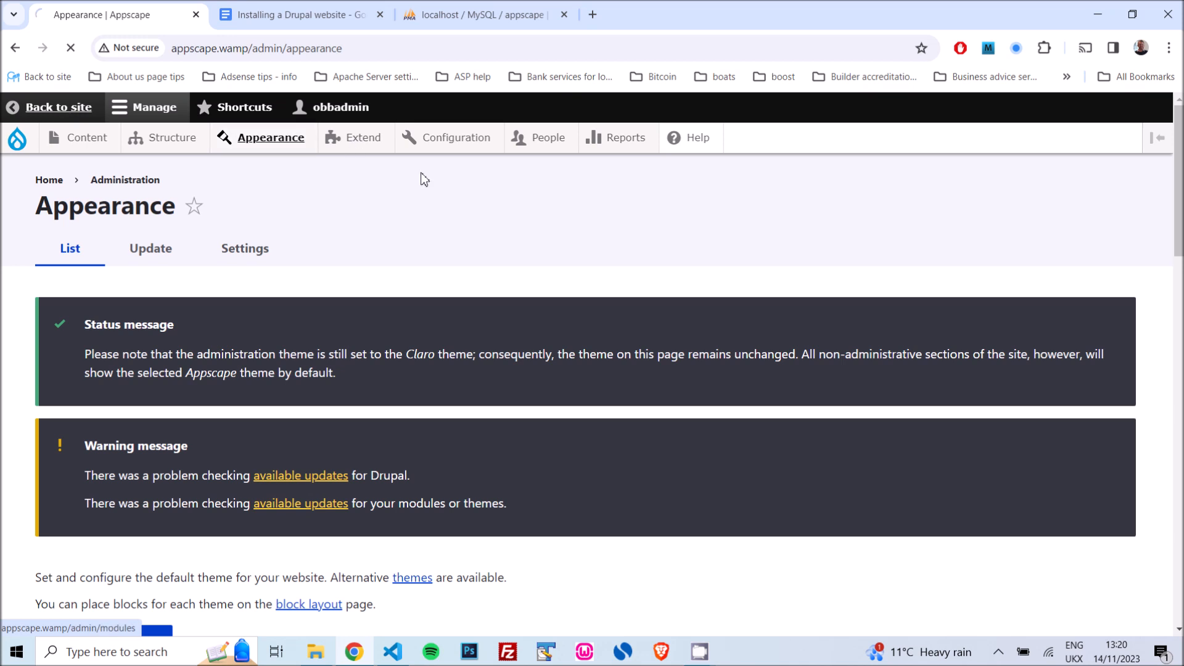